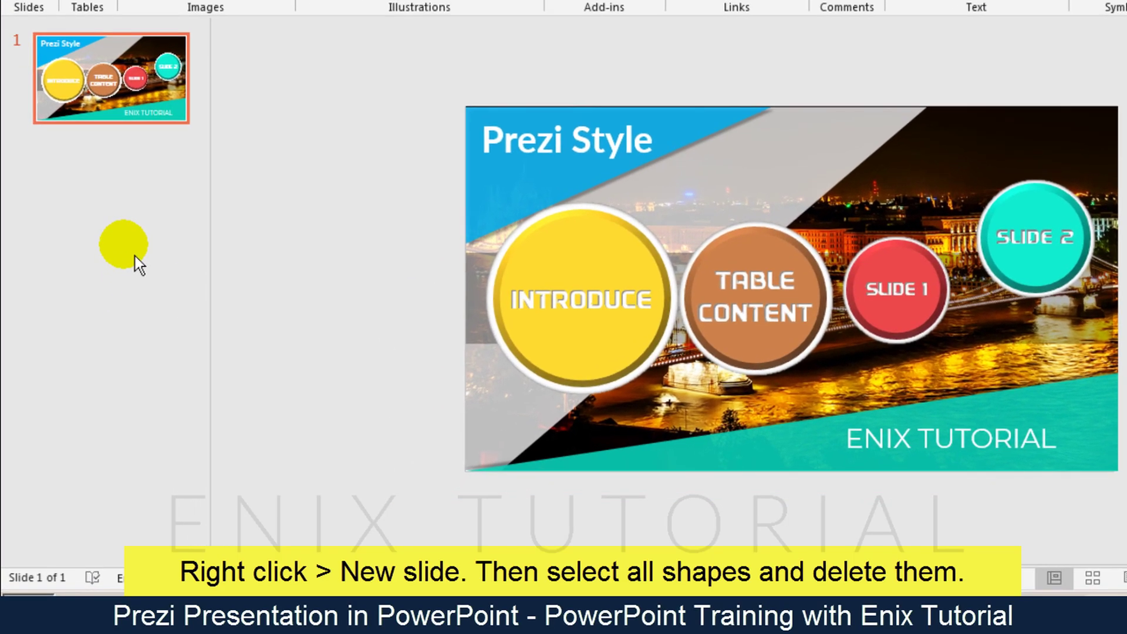
Add a new blank slide after the menu slide and delete its placeholders.
{"action": "right_click", "coordinate": [105, 294]}
{"action": "left_click", "coordinate": [165, 278]}
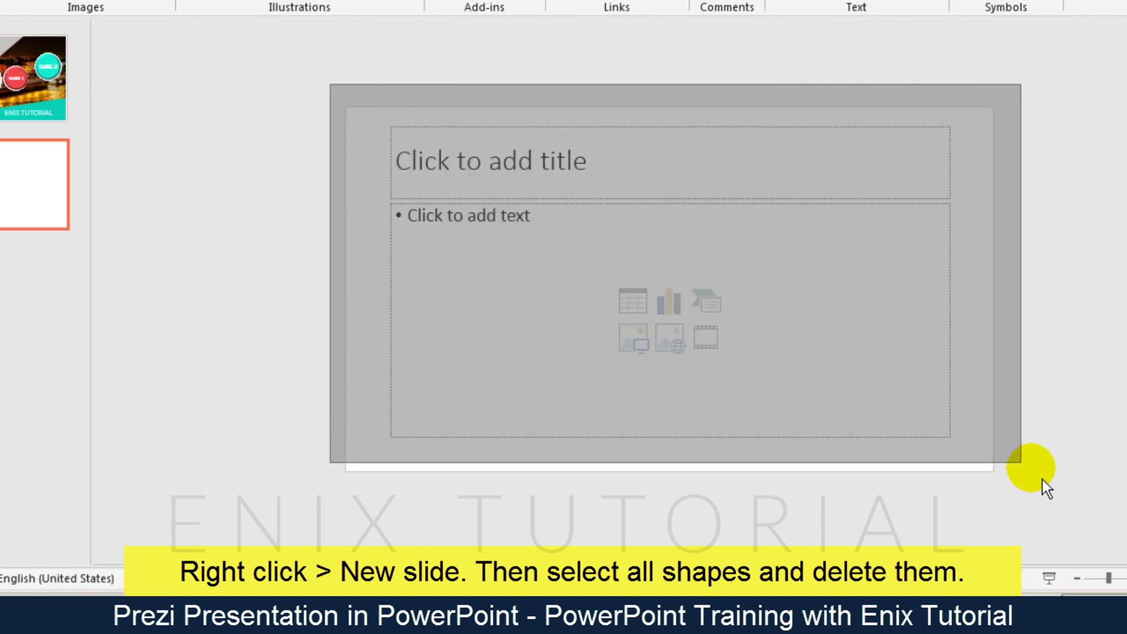
{"action": "left_click_drag", "start_coordinate": [1043, 481], "coordinate": [1089, 511]}
{"action": "key", "text": "Delete"}
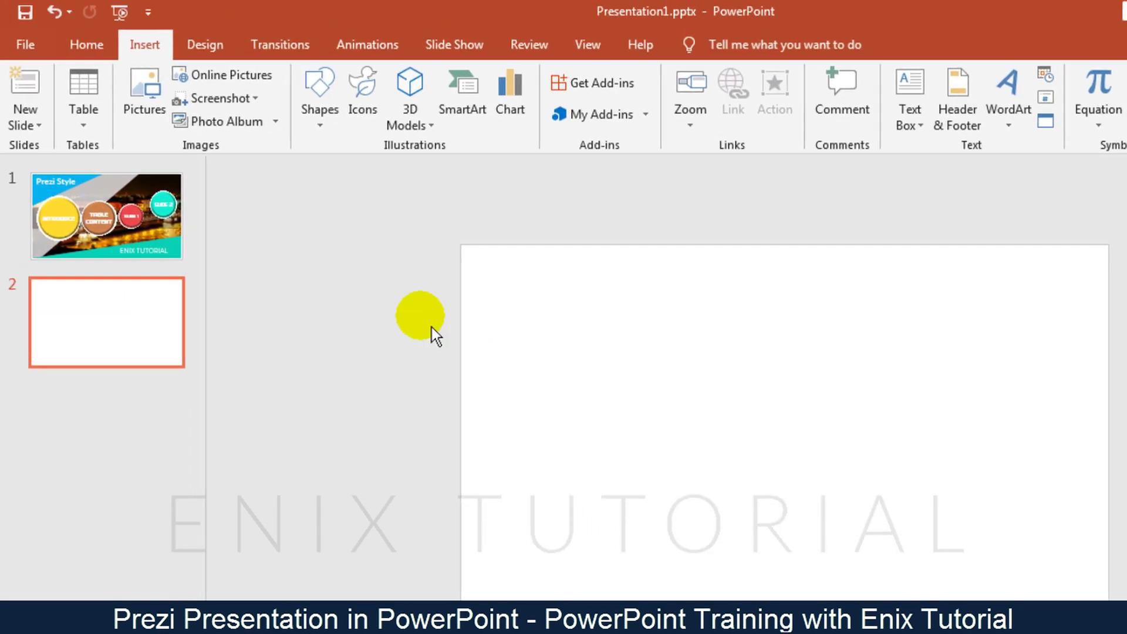
Draw a right triangle, flip it vertically and stretch it across the slide's upper-left half.
{"action": "left_click", "coordinate": [326, 125]}
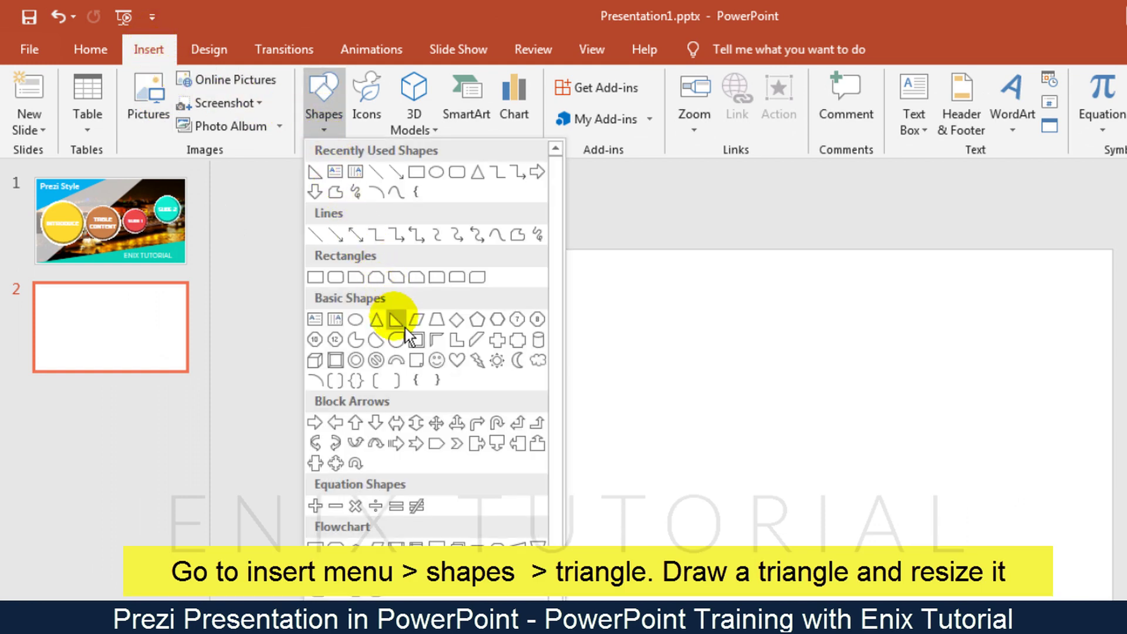
{"action": "left_click", "coordinate": [403, 326]}
{"action": "mouse_move", "coordinate": [465, 250]}
{"action": "left_mouse_down"}
{"action": "mouse_move", "coordinate": [513, 295]}
{"action": "mouse_move", "coordinate": [881, 432]}
{"action": "left_mouse_up"}
{"action": "left_click_drag", "start_coordinate": [666, 249], "coordinate": [630, 633]}
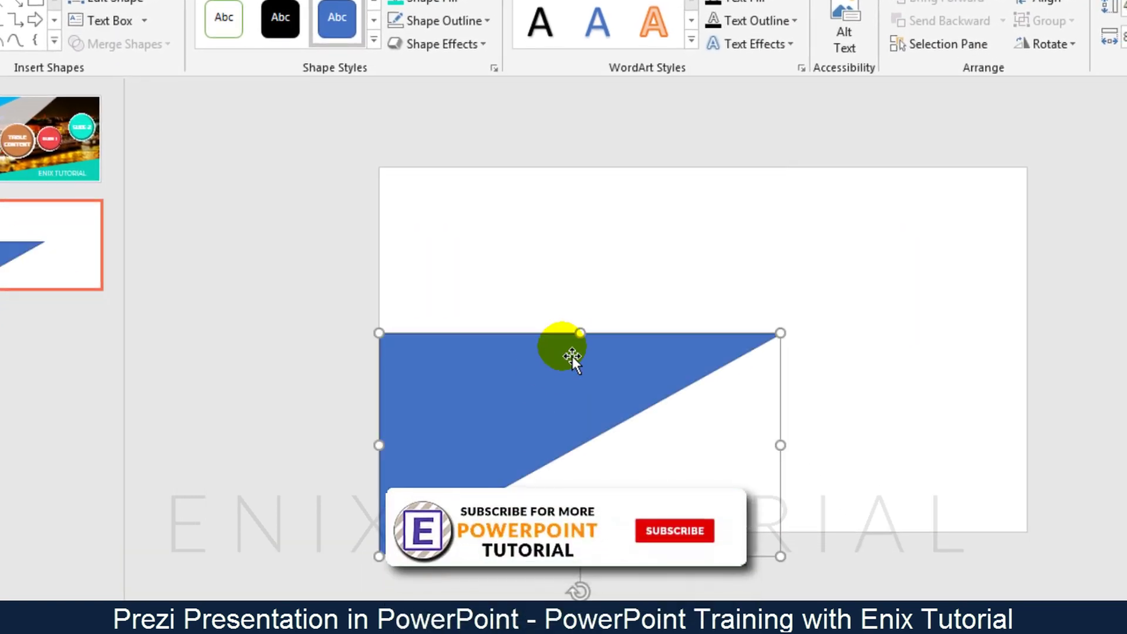
{"action": "left_click_drag", "start_coordinate": [577, 336], "coordinate": [571, 197]}
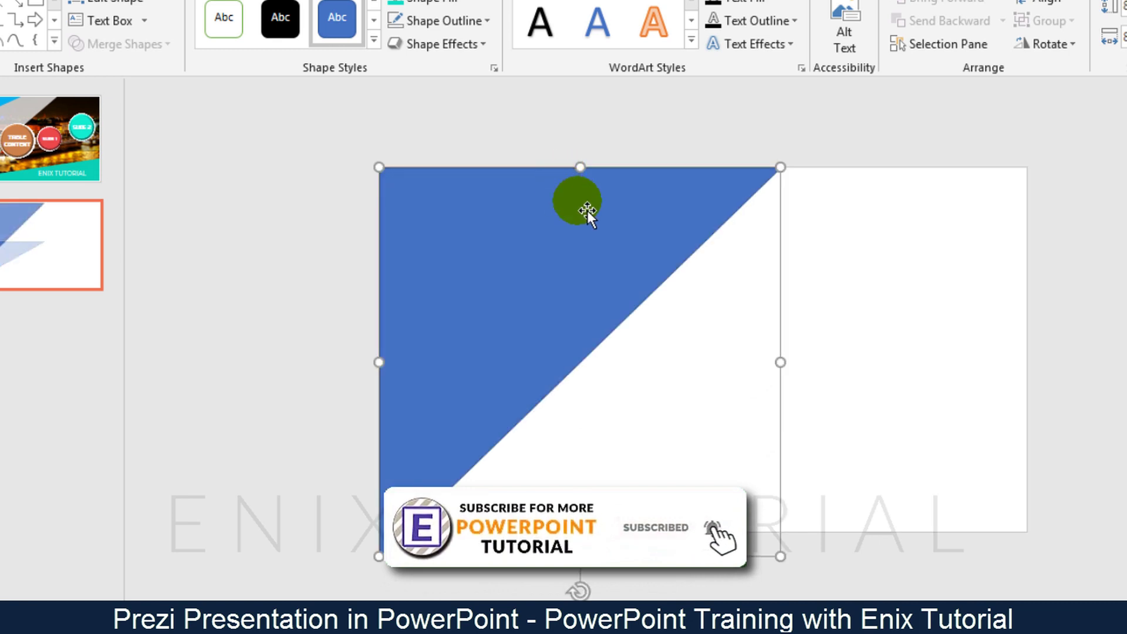
{"action": "left_click_drag", "start_coordinate": [785, 365], "coordinate": [827, 375]}
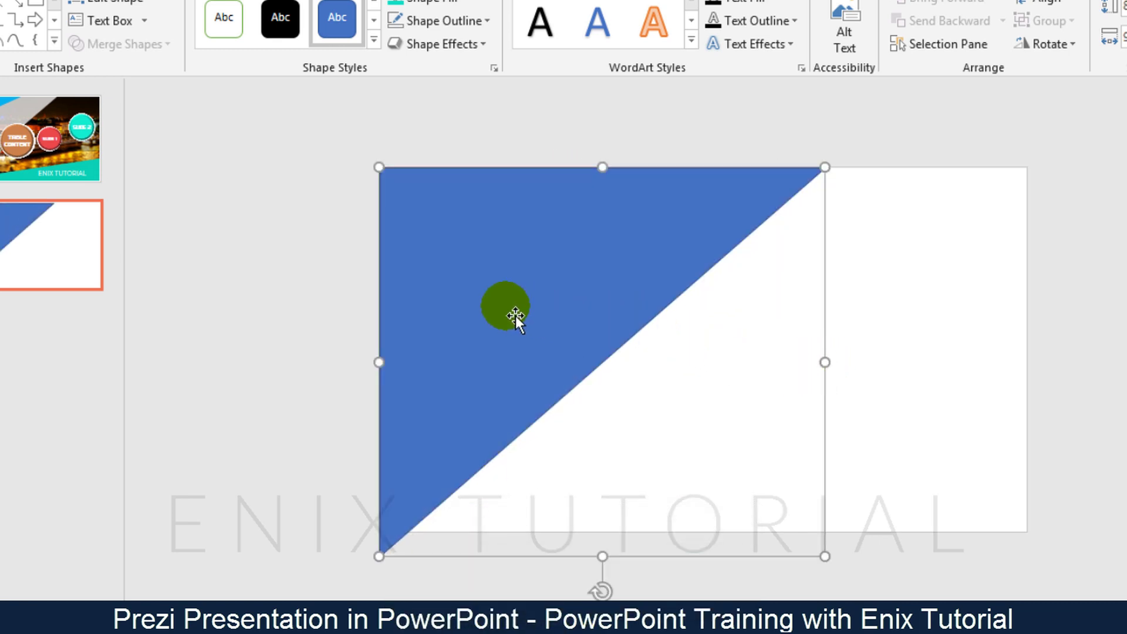
{"action": "left_click", "coordinate": [271, 236]}
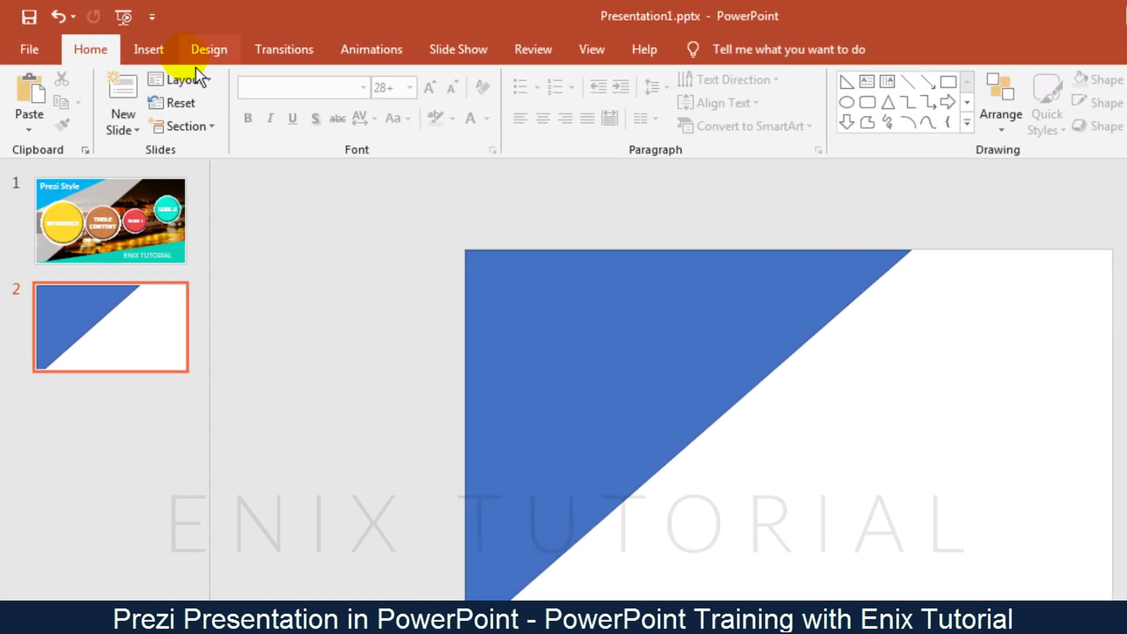
Draw a second right triangle, flip it vertically and fit it into the top-left corner.
{"action": "left_click", "coordinate": [151, 51]}
{"action": "left_click", "coordinate": [348, 129]}
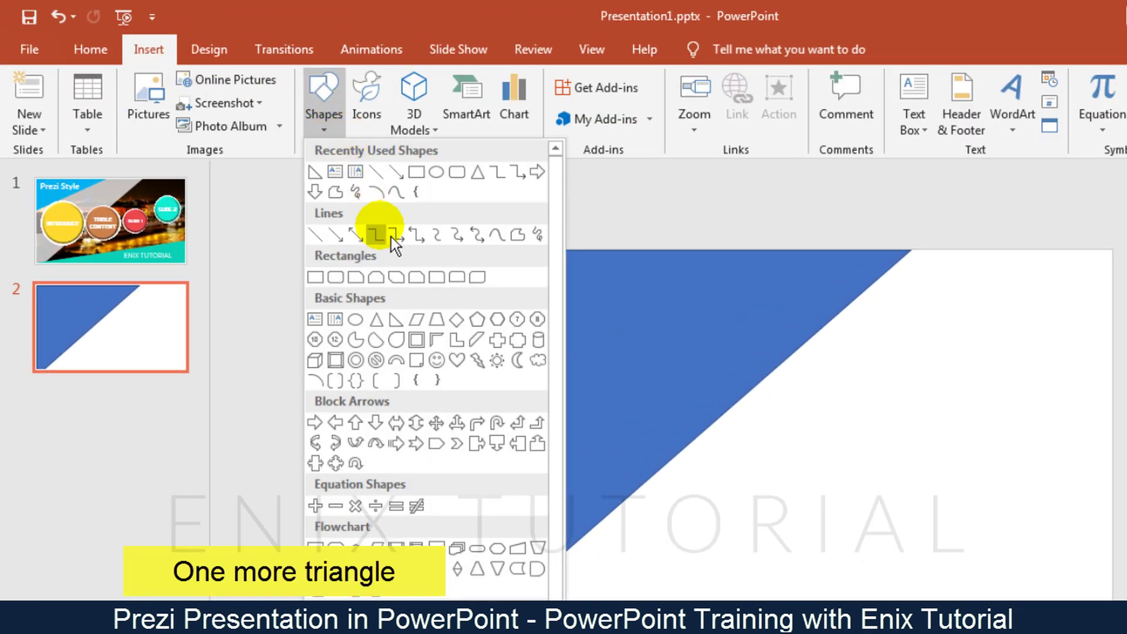
{"action": "left_click", "coordinate": [396, 319]}
{"action": "left_click_drag", "start_coordinate": [315, 241], "coordinate": [652, 351]}
{"action": "left_click_drag", "start_coordinate": [485, 240], "coordinate": [437, 506]}
{"action": "left_click_drag", "start_coordinate": [377, 420], "coordinate": [525, 318]}
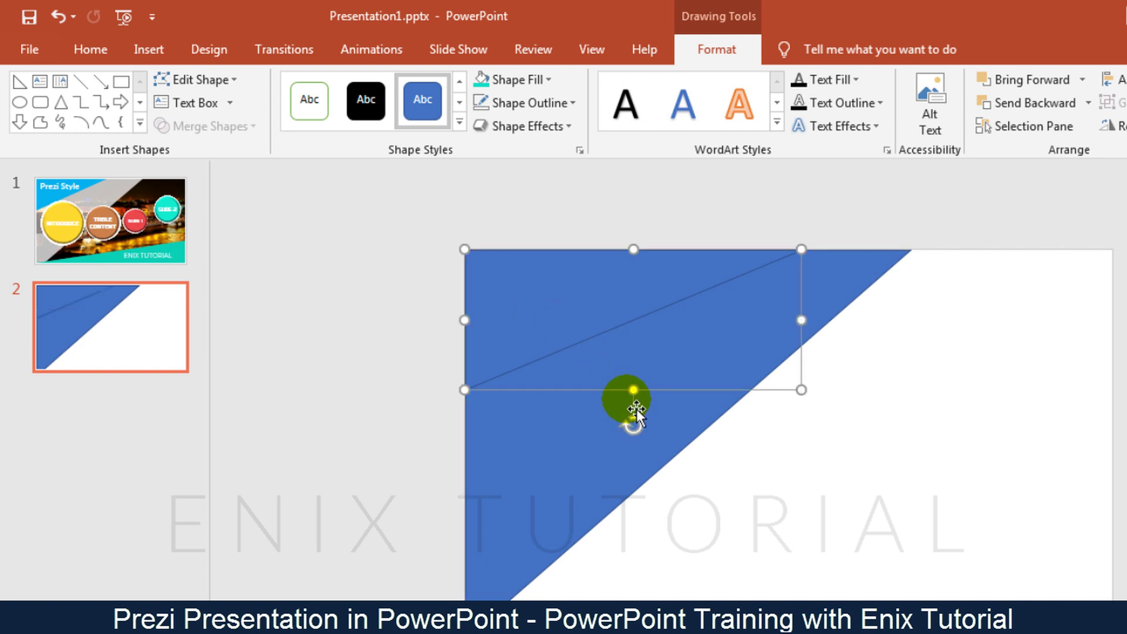
{"action": "left_click_drag", "start_coordinate": [634, 390], "coordinate": [633, 407]}
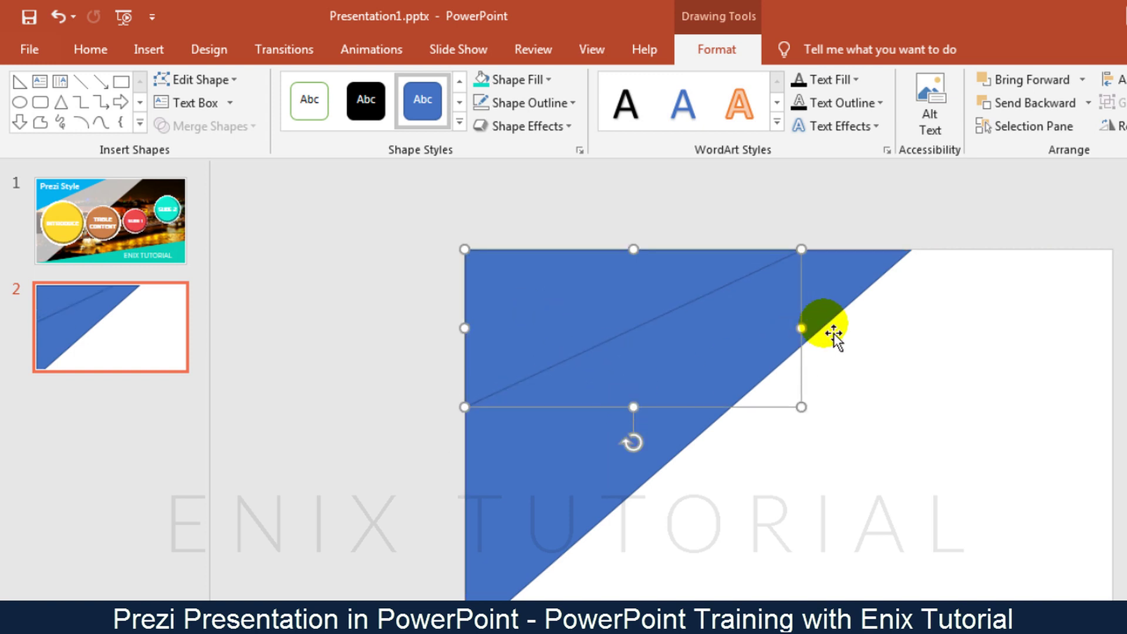
{"action": "left_click_drag", "start_coordinate": [801, 328], "coordinate": [828, 329]}
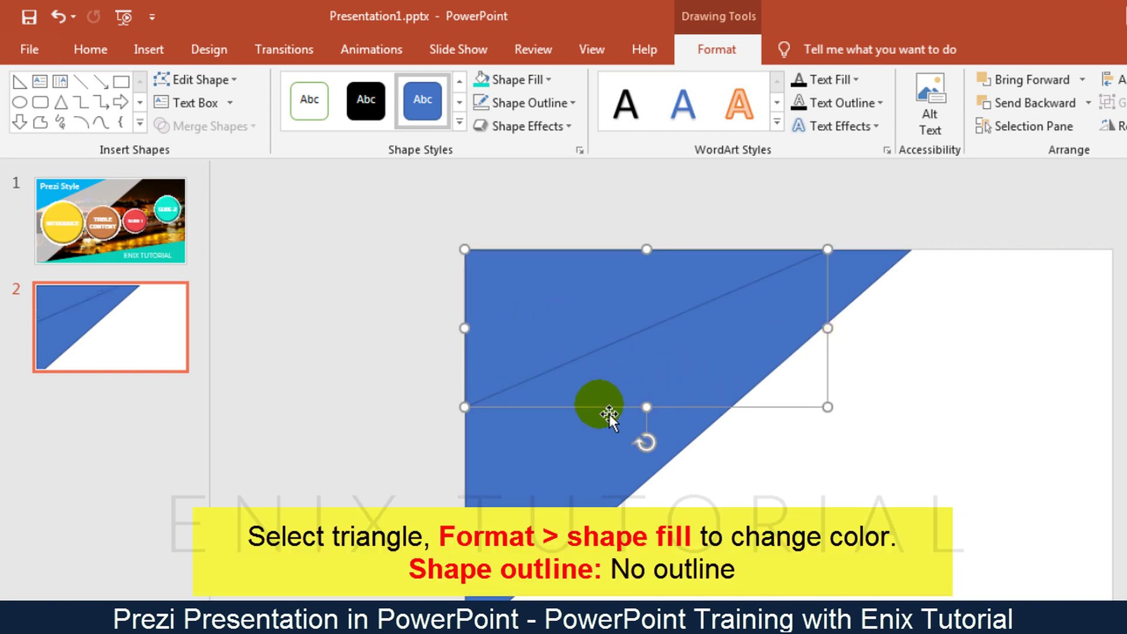
Fill the new triangle light blue with no outline.
{"action": "left_click", "coordinate": [546, 82]}
{"action": "left_click", "coordinate": [596, 245]}
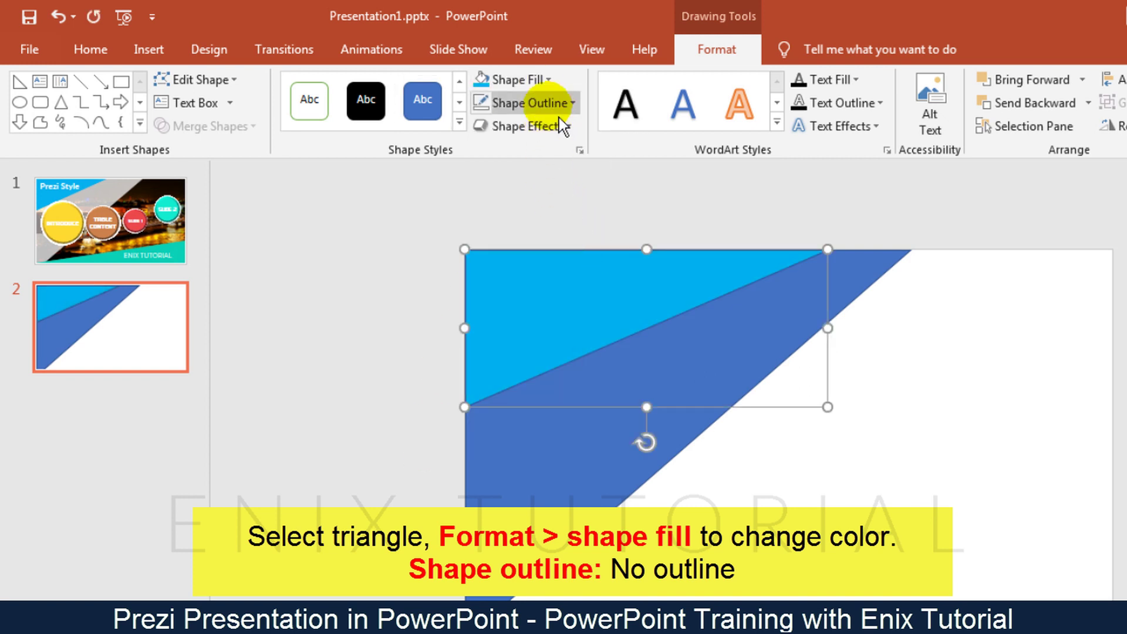
{"action": "left_click", "coordinate": [564, 103]}
{"action": "left_click", "coordinate": [553, 329]}
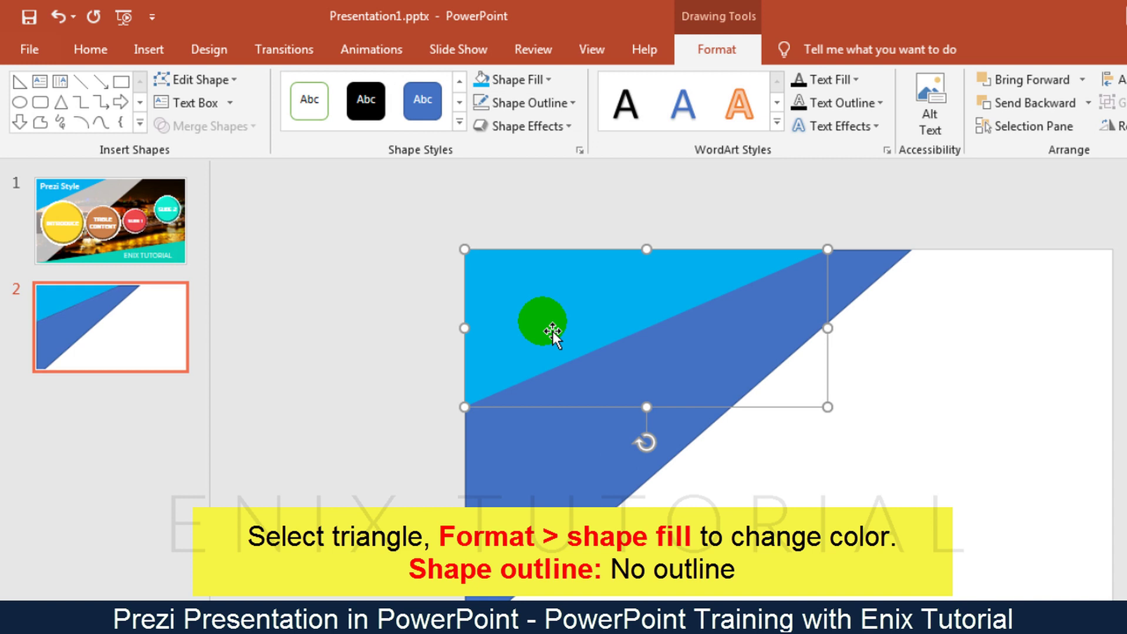
Make the large triangle white with no outline.
{"action": "left_click", "coordinate": [545, 452]}
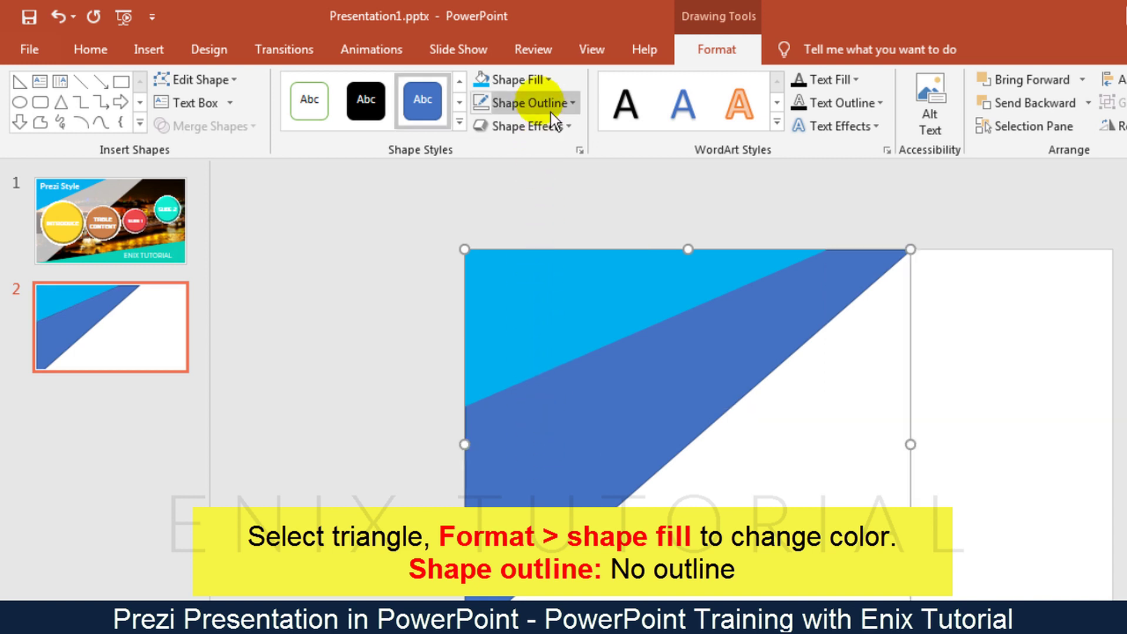
{"action": "left_click", "coordinate": [549, 80]}
{"action": "left_click", "coordinate": [496, 135]}
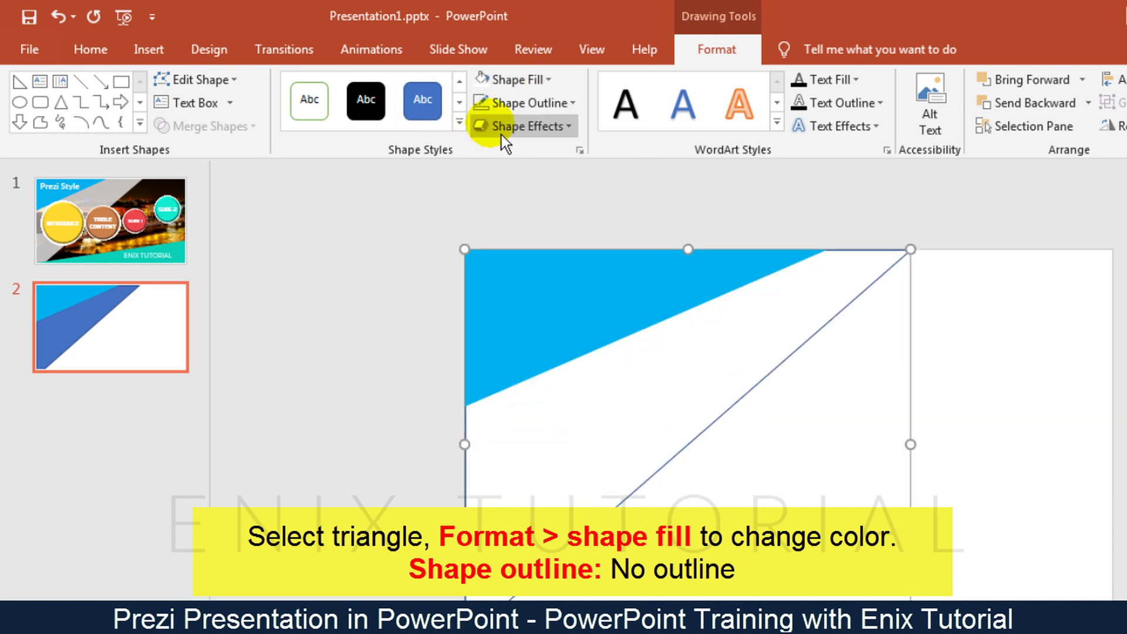
{"action": "left_click", "coordinate": [546, 104]}
{"action": "left_click", "coordinate": [548, 328]}
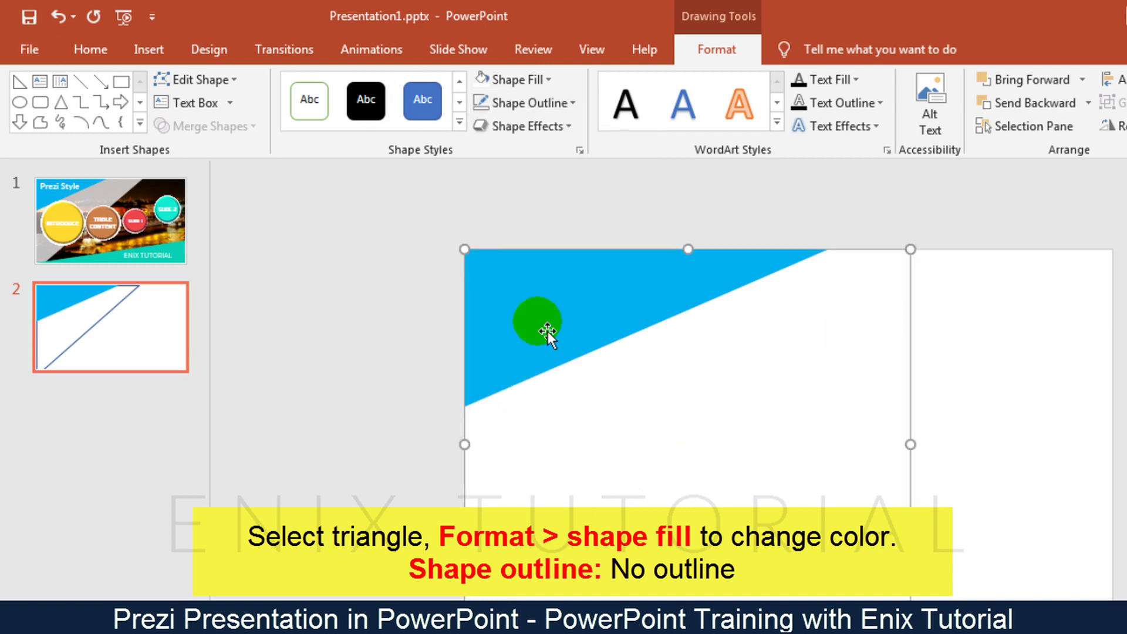
Give the light-blue triangle an outer shadow preset with increased distance.
{"action": "left_click", "coordinate": [579, 150]}
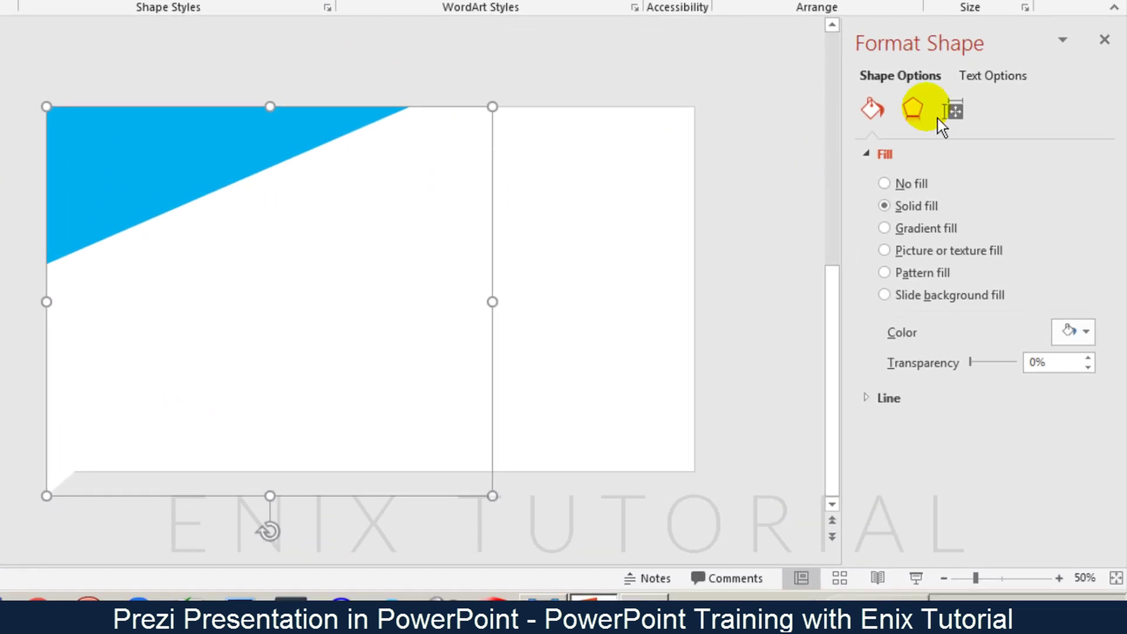
{"action": "left_click", "coordinate": [936, 117]}
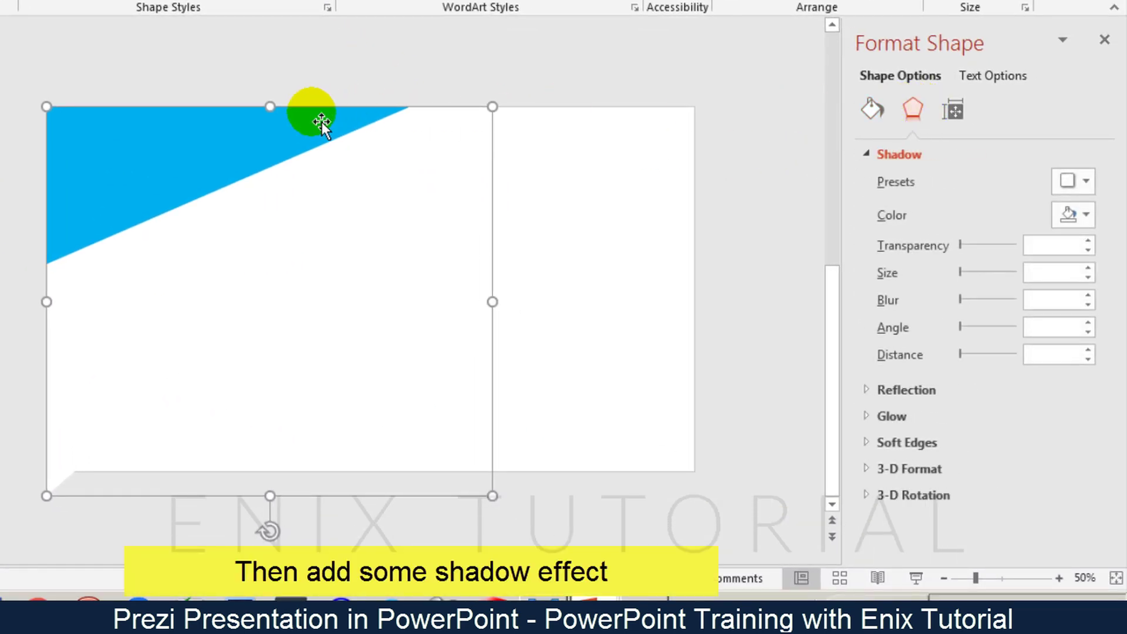
{"action": "left_click", "coordinate": [294, 135]}
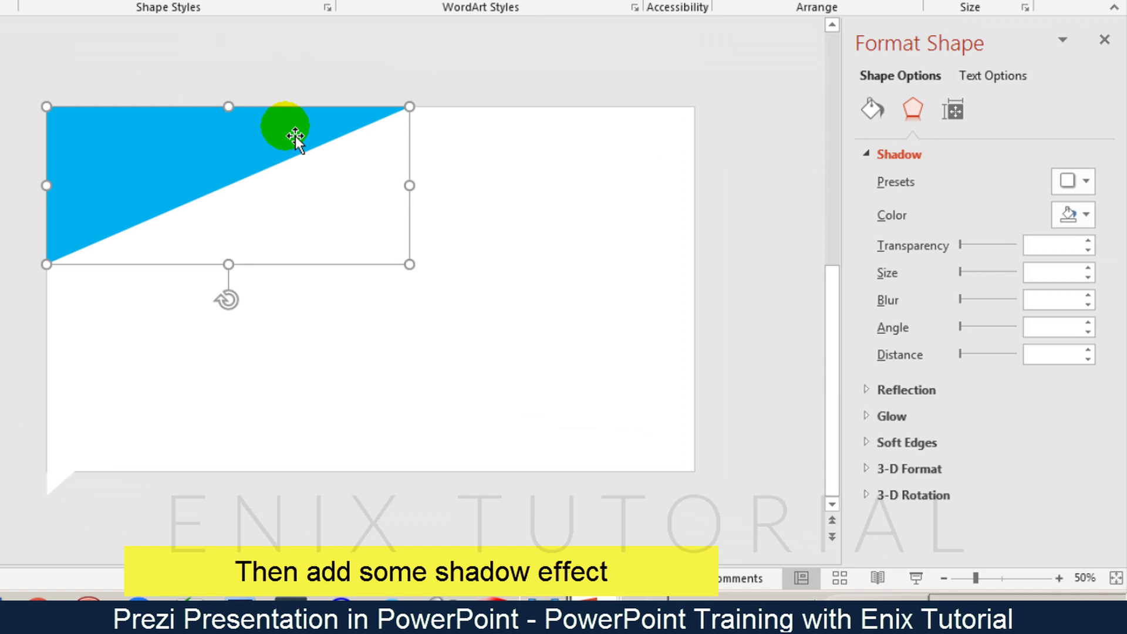
{"action": "left_click", "coordinate": [1072, 182]}
{"action": "left_click", "coordinate": [976, 333]}
{"action": "left_click", "coordinate": [1096, 350]}
{"action": "left_click", "coordinate": [1096, 350]}
{"action": "left_click", "coordinate": [1096, 350]}
{"action": "left_click", "coordinate": [1105, 39]}
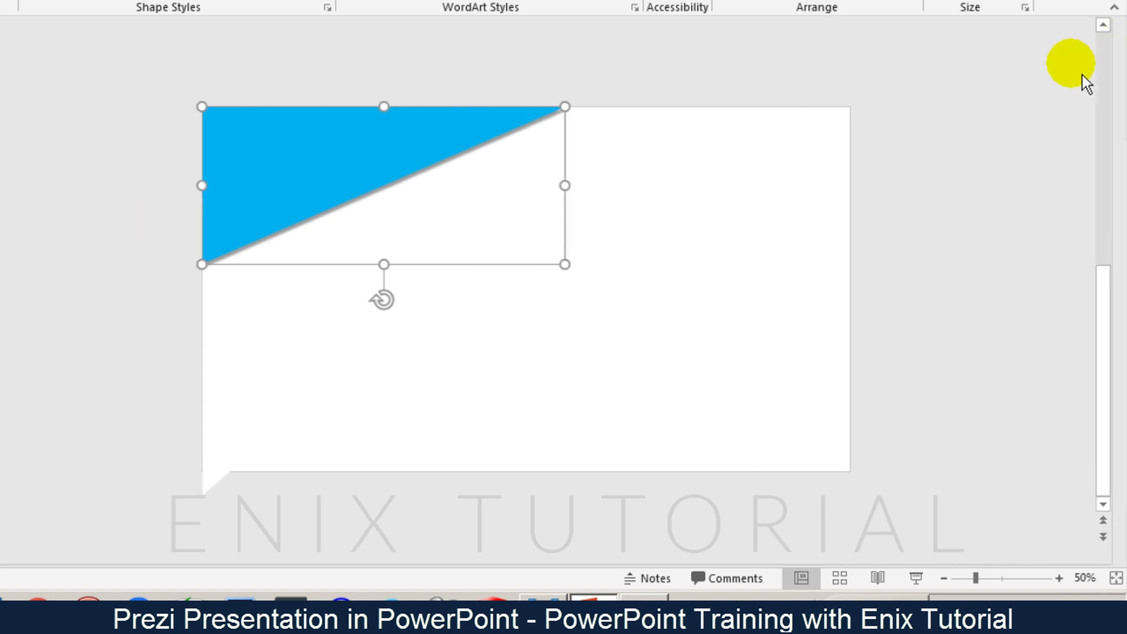
{"action": "left_click", "coordinate": [79, 242]}
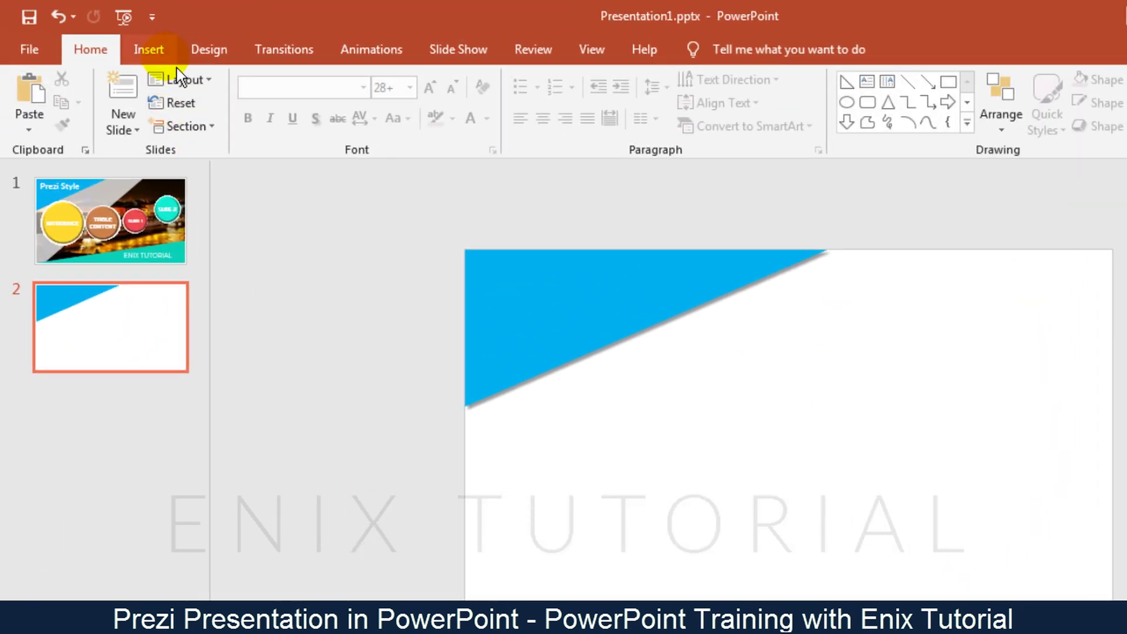
Draw a third right triangle, flip it horizontally and stretch it along the slide bottom.
{"action": "left_click", "coordinate": [154, 52]}
{"action": "left_click", "coordinate": [323, 132]}
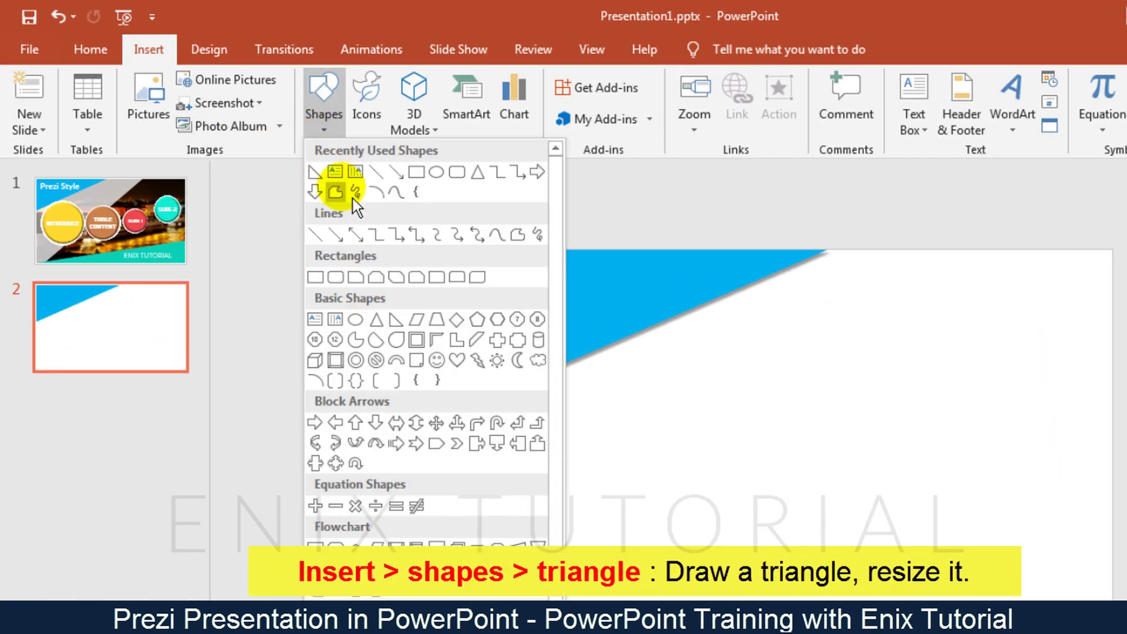
{"action": "left_click", "coordinate": [399, 319]}
{"action": "mouse_move", "coordinate": [323, 325]}
{"action": "left_mouse_down"}
{"action": "mouse_move", "coordinate": [789, 461]}
{"action": "mouse_move", "coordinate": [778, 450]}
{"action": "left_mouse_up"}
{"action": "left_click_drag", "start_coordinate": [323, 388], "coordinate": [1113, 388]}
{"action": "left_click_drag", "start_coordinate": [1053, 445], "coordinate": [1053, 588]}
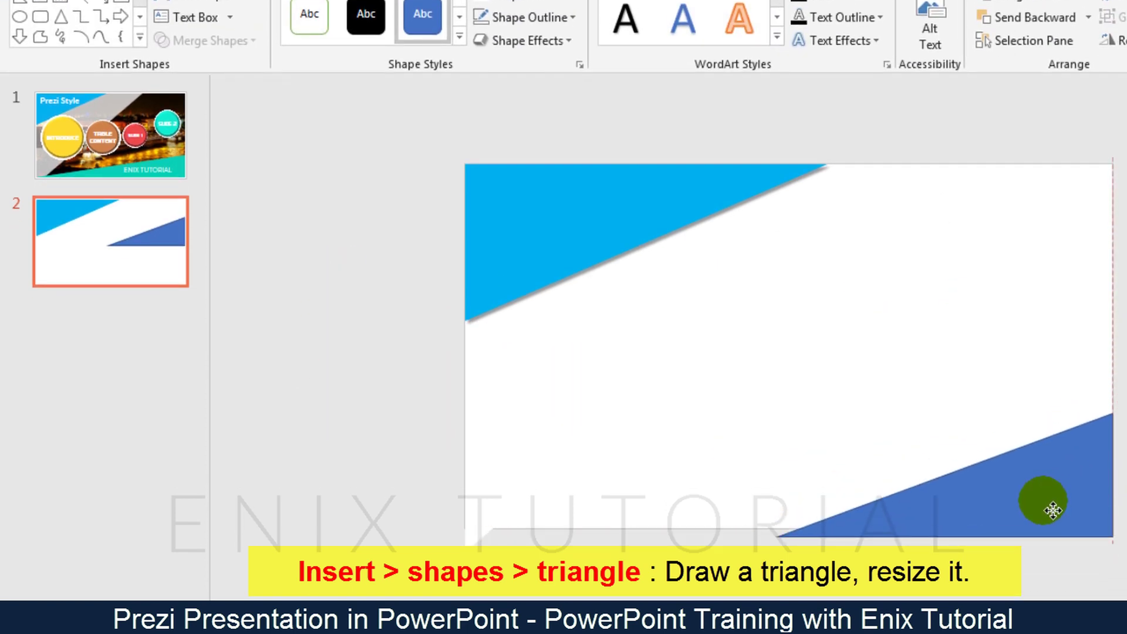
{"action": "left_click_drag", "start_coordinate": [1053, 503], "coordinate": [1053, 503]}
{"action": "left_click_drag", "start_coordinate": [788, 483], "coordinate": [486, 481]}
{"action": "left_click_drag", "start_coordinate": [789, 401], "coordinate": [804, 415]}
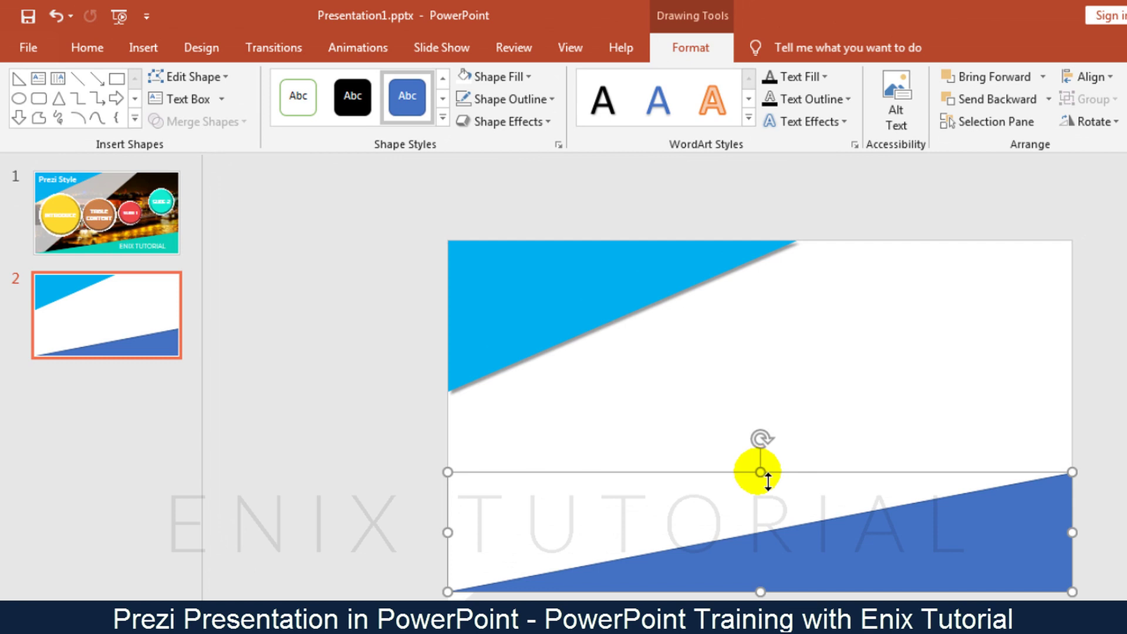
{"action": "left_click_drag", "start_coordinate": [774, 482], "coordinate": [768, 476]}
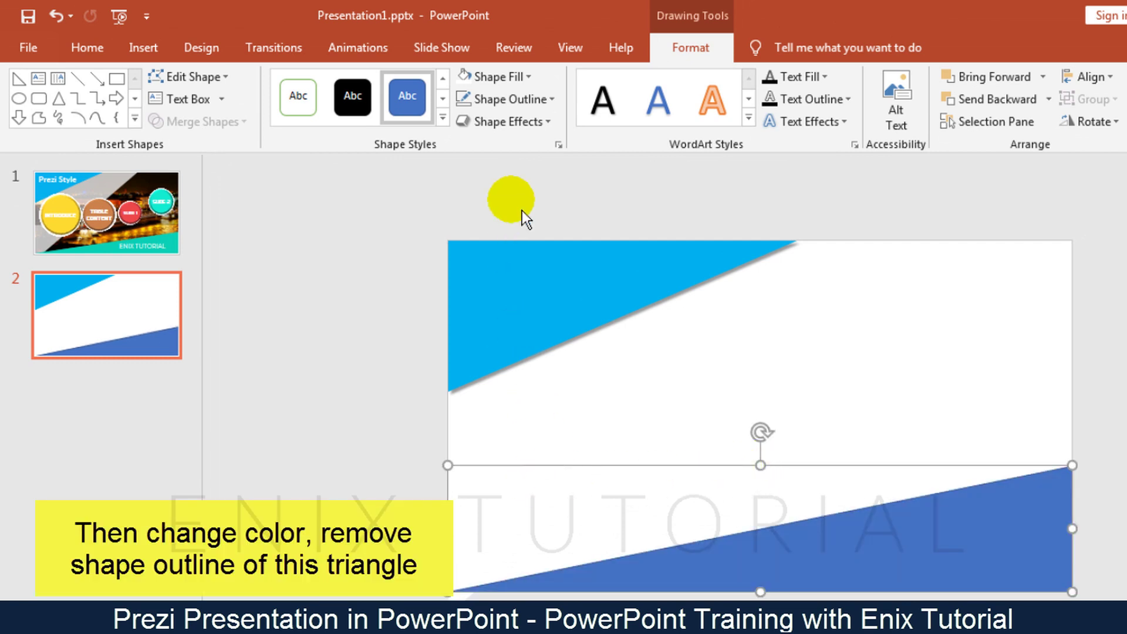
Fill the bottom triangle teal and remove its outline.
{"action": "left_click", "coordinate": [528, 77]}
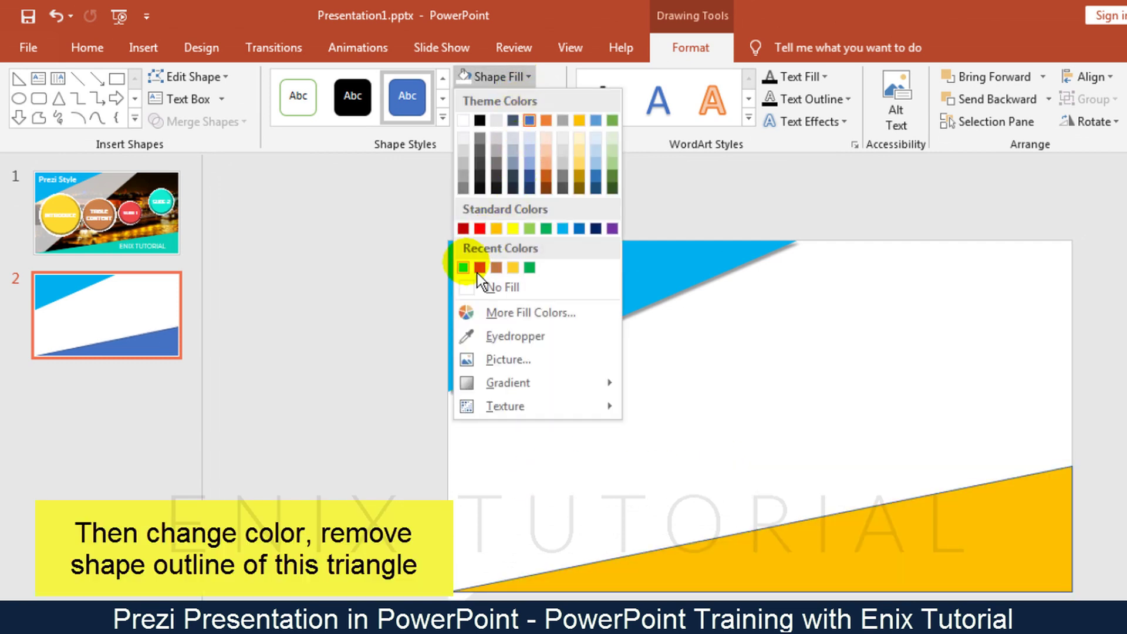
{"action": "left_click", "coordinate": [464, 265]}
{"action": "left_click", "coordinate": [551, 99]}
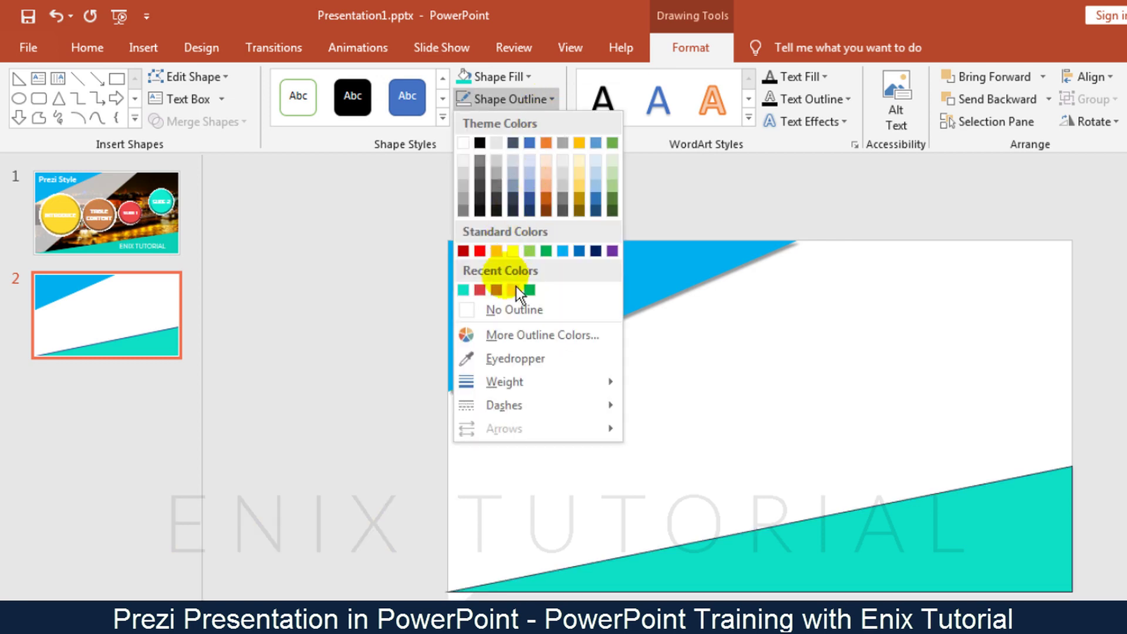
{"action": "left_click", "coordinate": [510, 310]}
{"action": "left_click", "coordinate": [307, 364]}
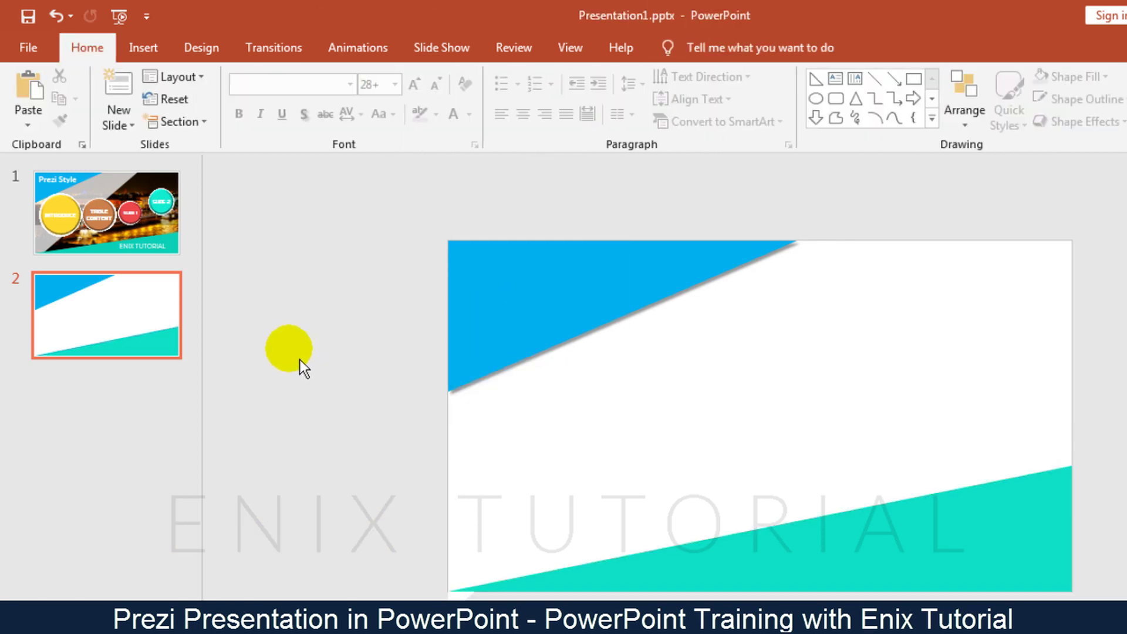
{"action": "left_click", "coordinate": [152, 52]}
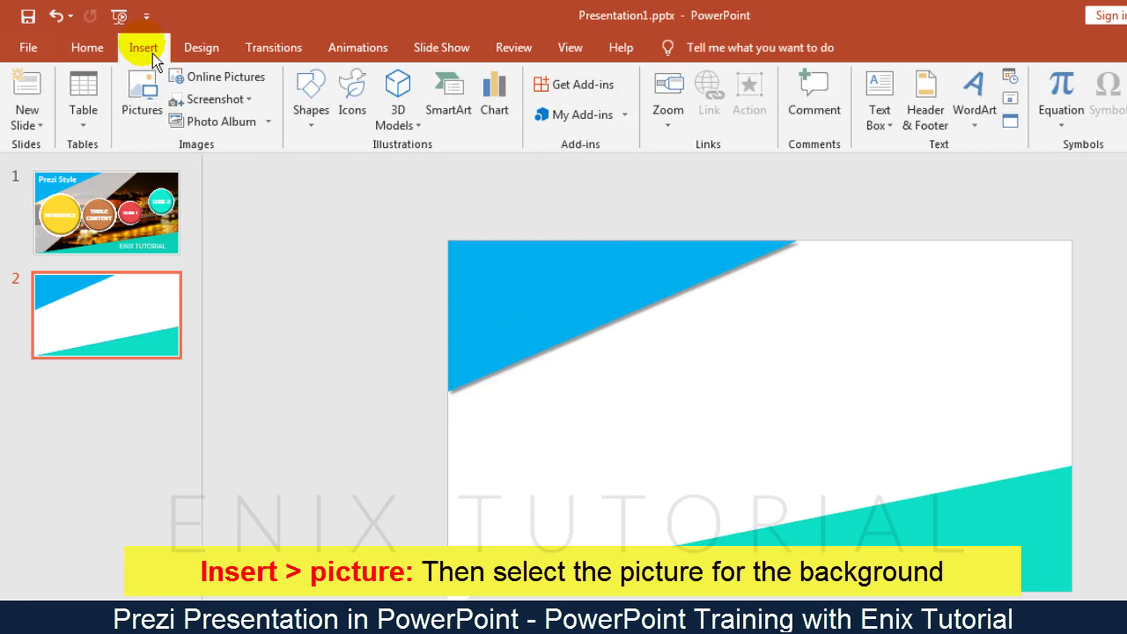
Insert the bridge photo from the example folder and enlarge it to fill the slide.
{"action": "left_click", "coordinate": [153, 105]}
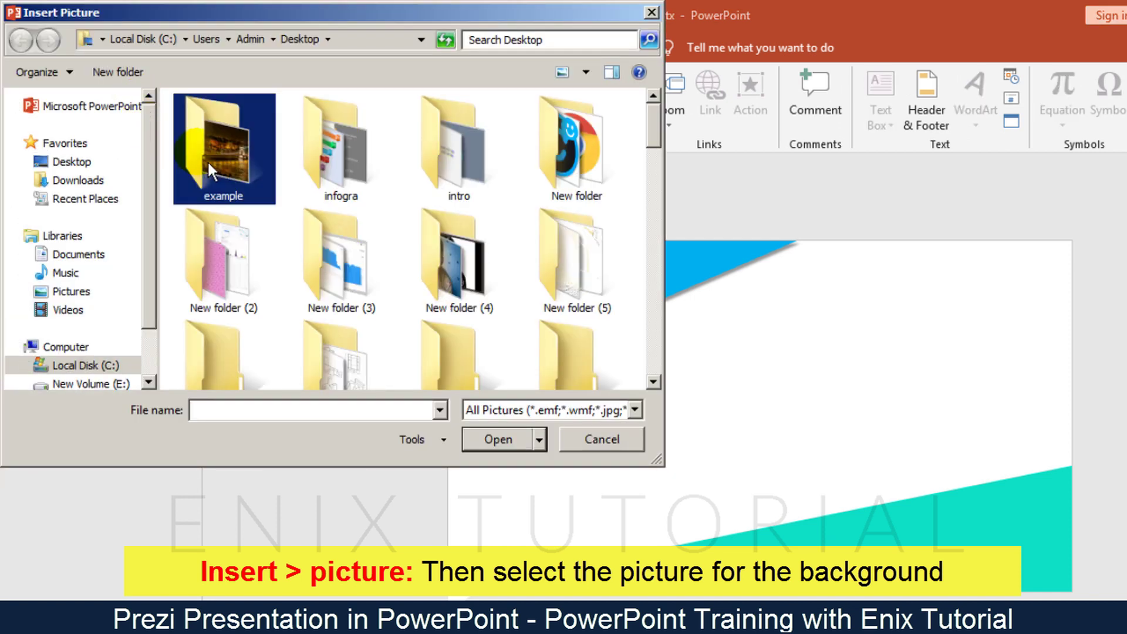
{"action": "double_click", "coordinate": [208, 162]}
{"action": "double_click", "coordinate": [232, 150]}
{"action": "left_click_drag", "start_coordinate": [699, 373], "coordinate": [498, 278]}
{"action": "left_click", "coordinate": [599, 324]}
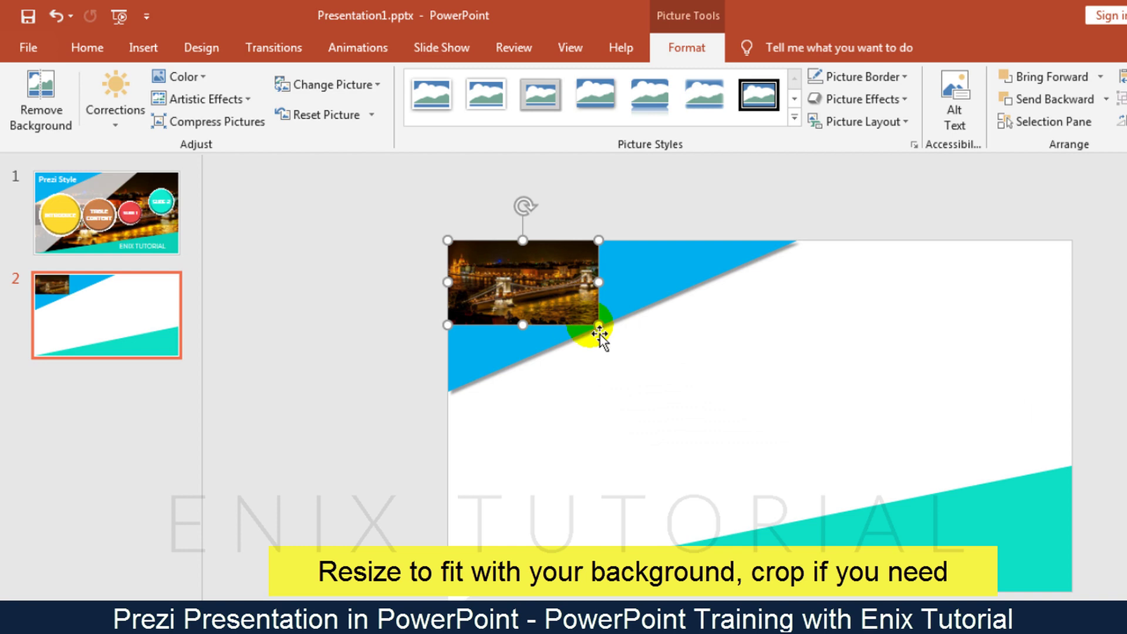
{"action": "left_click_drag", "start_coordinate": [599, 324], "coordinate": [1075, 595]}
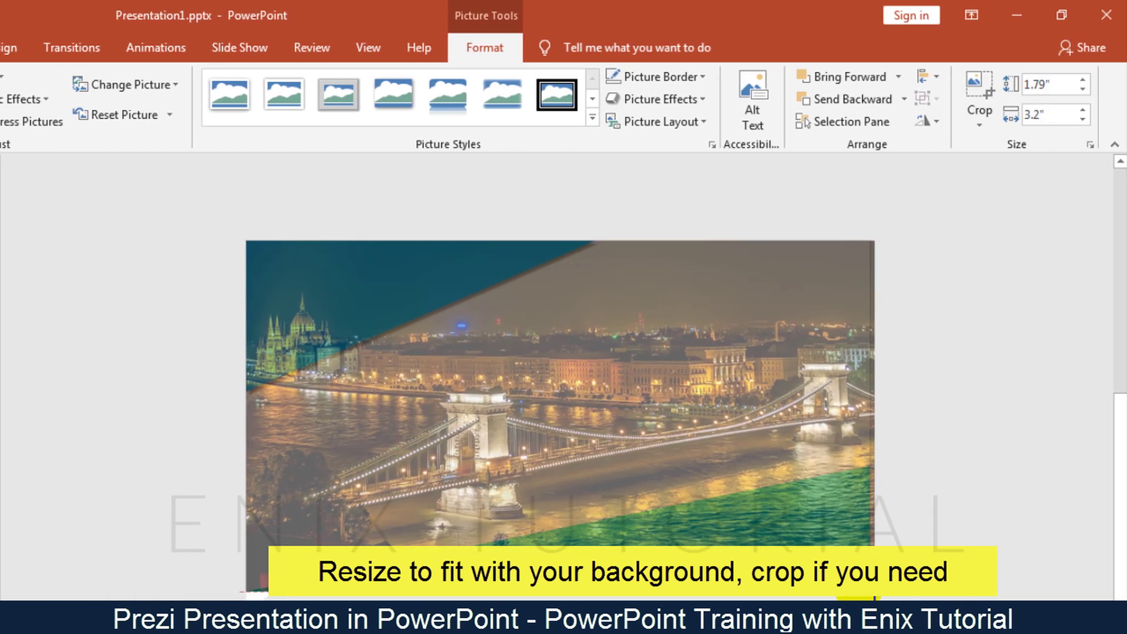
{"action": "left_click_drag", "start_coordinate": [874, 596], "coordinate": [870, 598]}
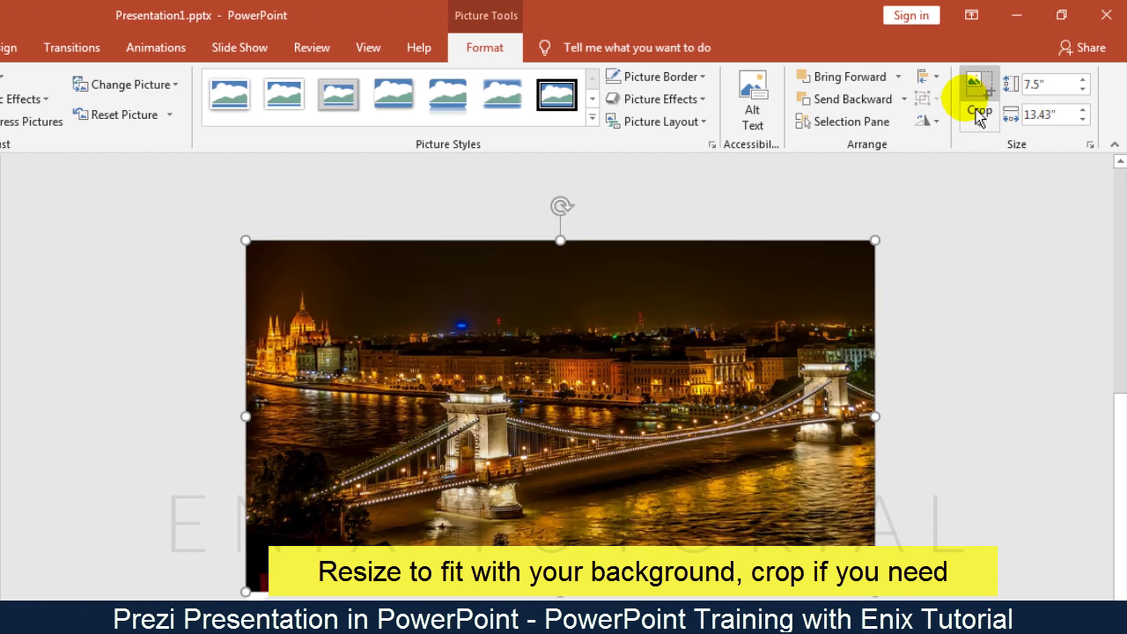
Crop the bridge photo's right edge inward.
{"action": "left_click", "coordinate": [976, 88]}
{"action": "left_click_drag", "start_coordinate": [881, 418], "coordinate": [883, 428]}
{"action": "left_click", "coordinate": [893, 434]}
{"action": "left_click", "coordinate": [932, 434]}
Apply the Brightness +20% Contrast +20% correction to the photo.
{"action": "double_click", "coordinate": [449, 407]}
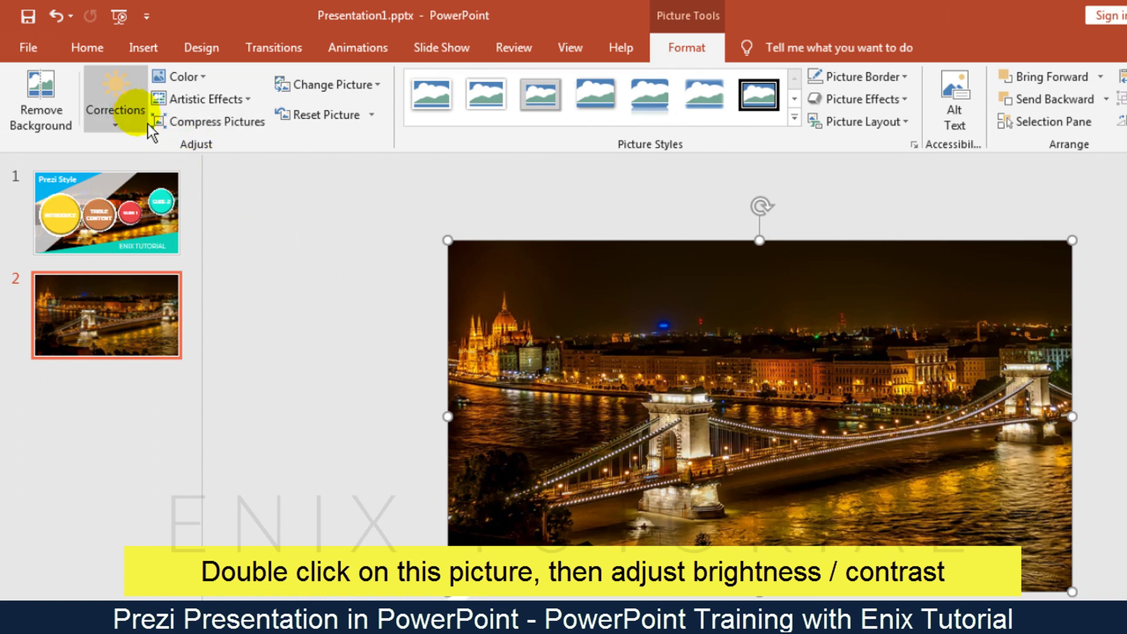
{"action": "left_click", "coordinate": [145, 122]}
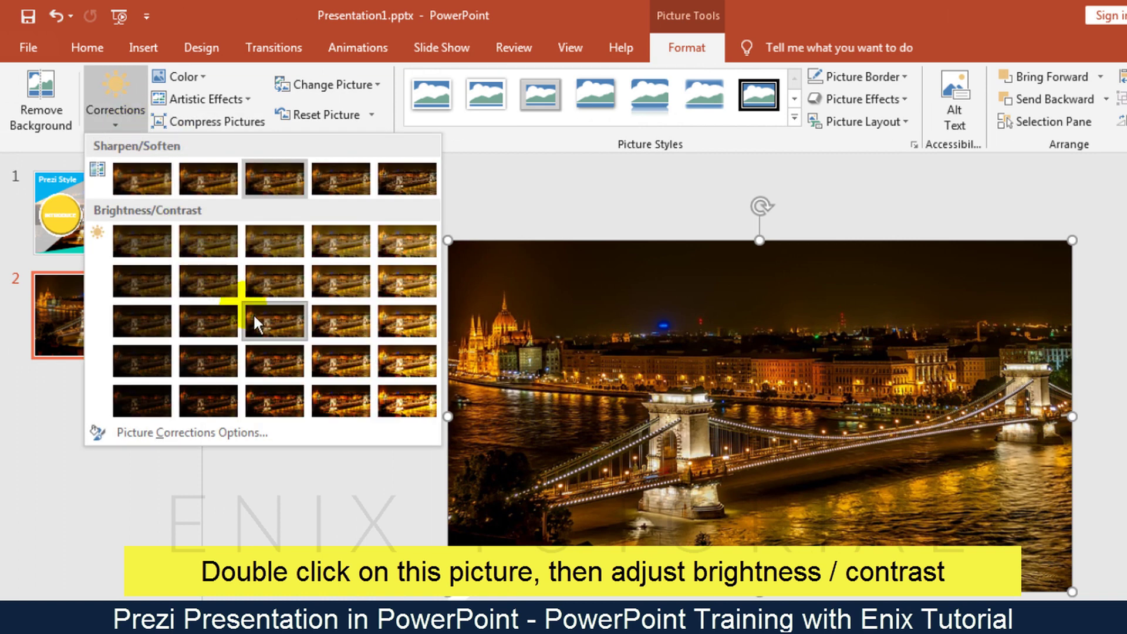
{"action": "left_click", "coordinate": [334, 374]}
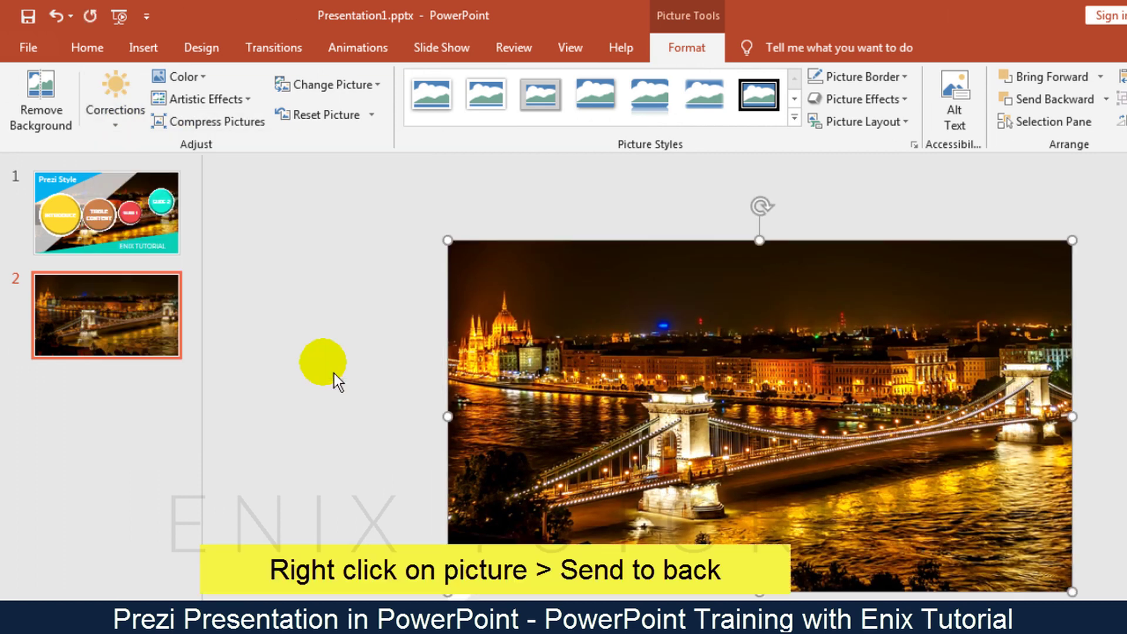
Send the photo to back and give the white diagonal shape 25% fill transparency.
{"action": "right_click", "coordinate": [846, 329]}
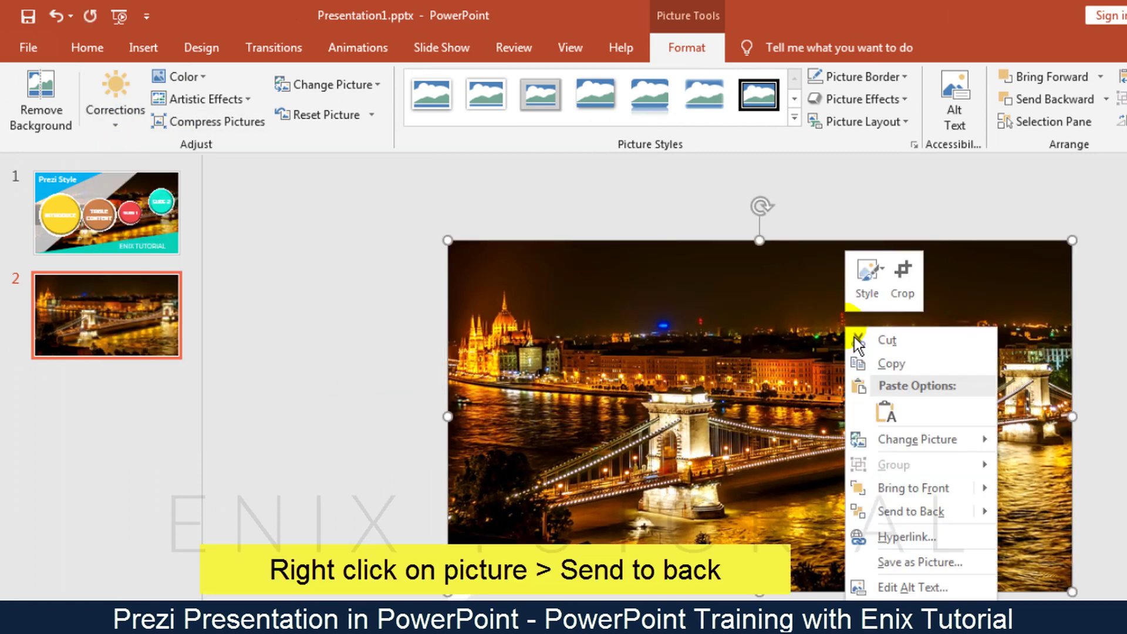
{"action": "left_click", "coordinate": [901, 512]}
{"action": "left_click", "coordinate": [558, 401]}
{"action": "left_click", "coordinate": [481, 52]}
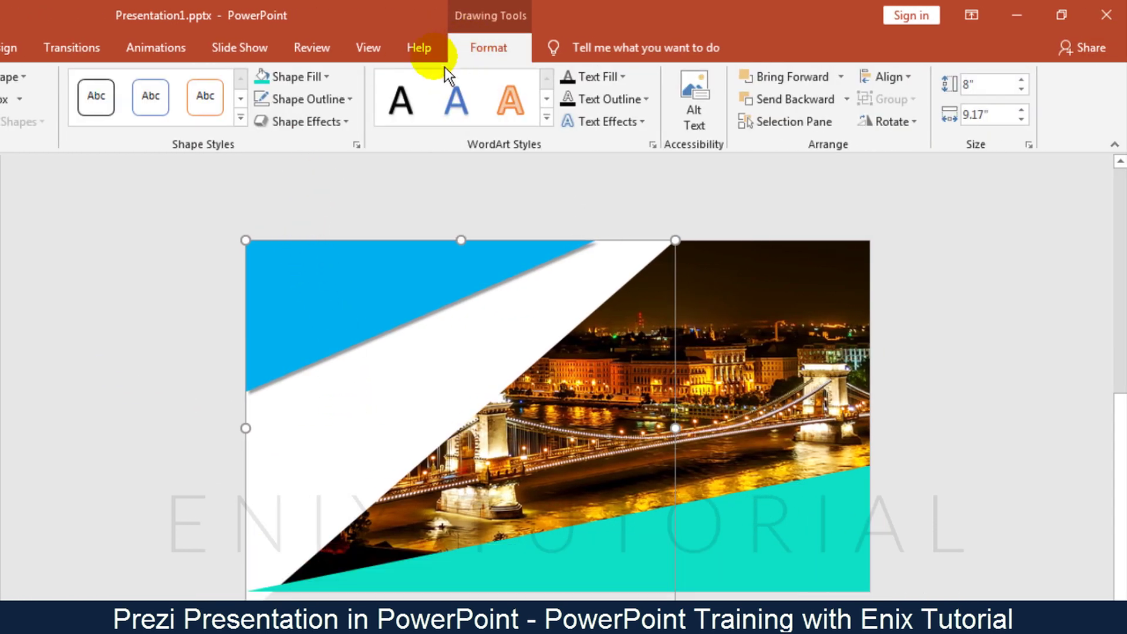
{"action": "left_click", "coordinate": [356, 144]}
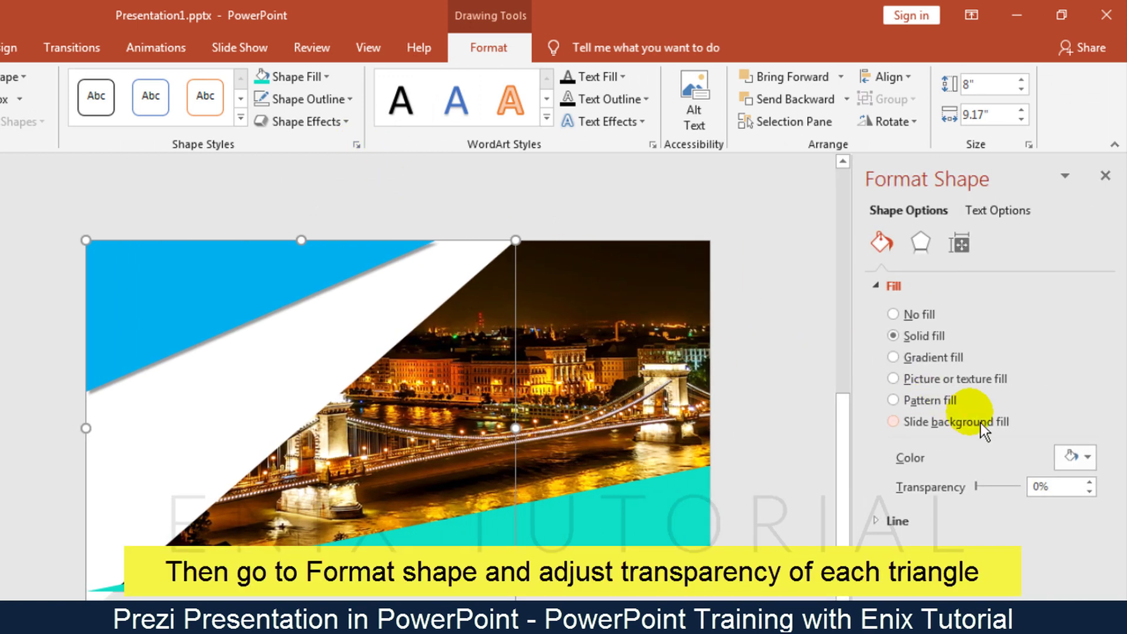
{"action": "type", "text": "25"}
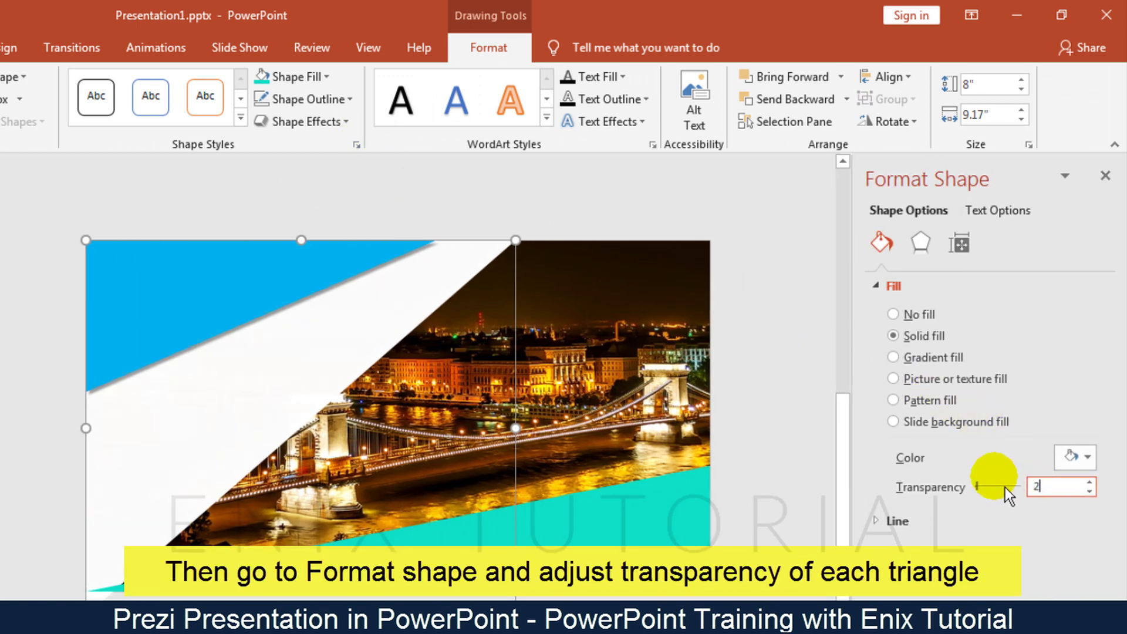
{"action": "key", "text": "Return"}
Set fill transparency to 15% on the blue triangle and 6% on the teal one.
{"action": "left_click", "coordinate": [266, 288]}
{"action": "triple_click", "coordinate": [1042, 488]}
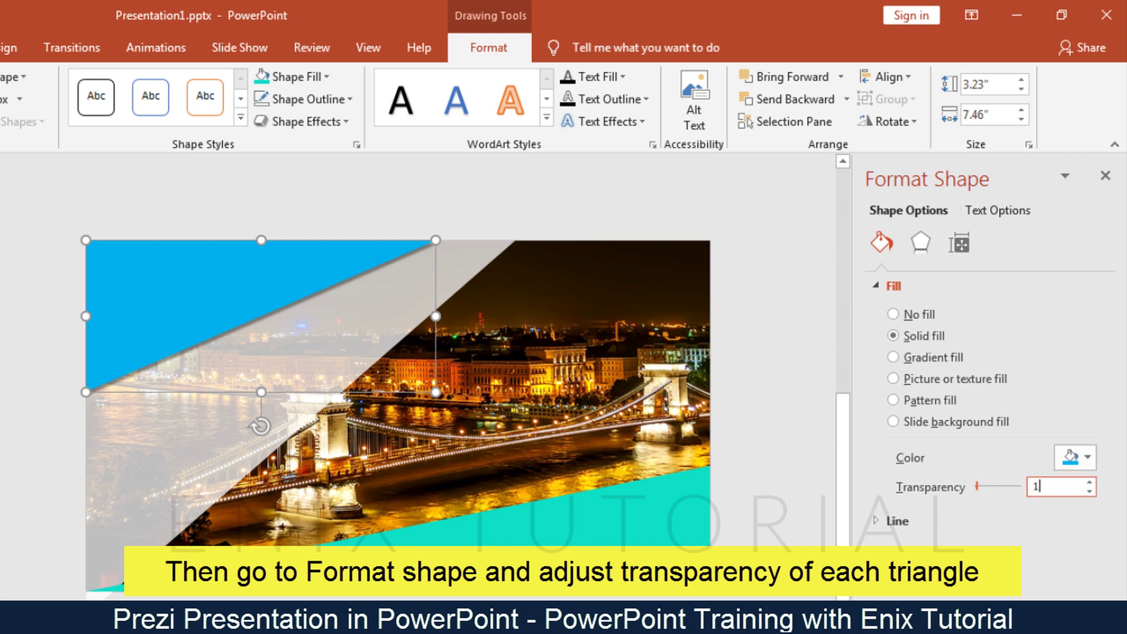
{"action": "left_click", "coordinate": [651, 521]}
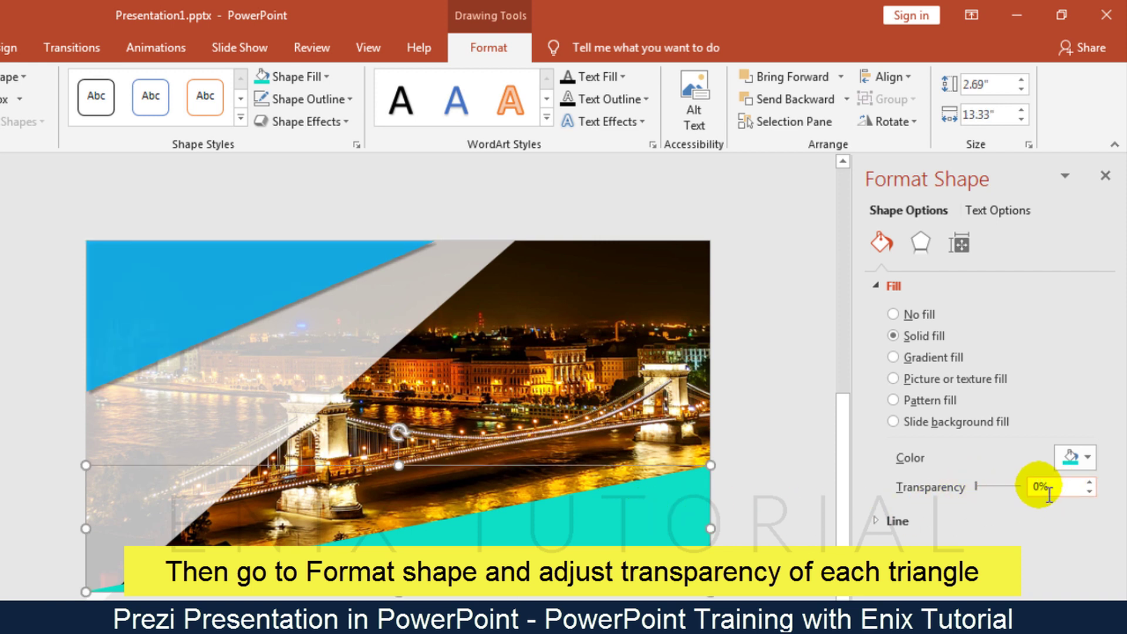
{"action": "type", "text": "6"}
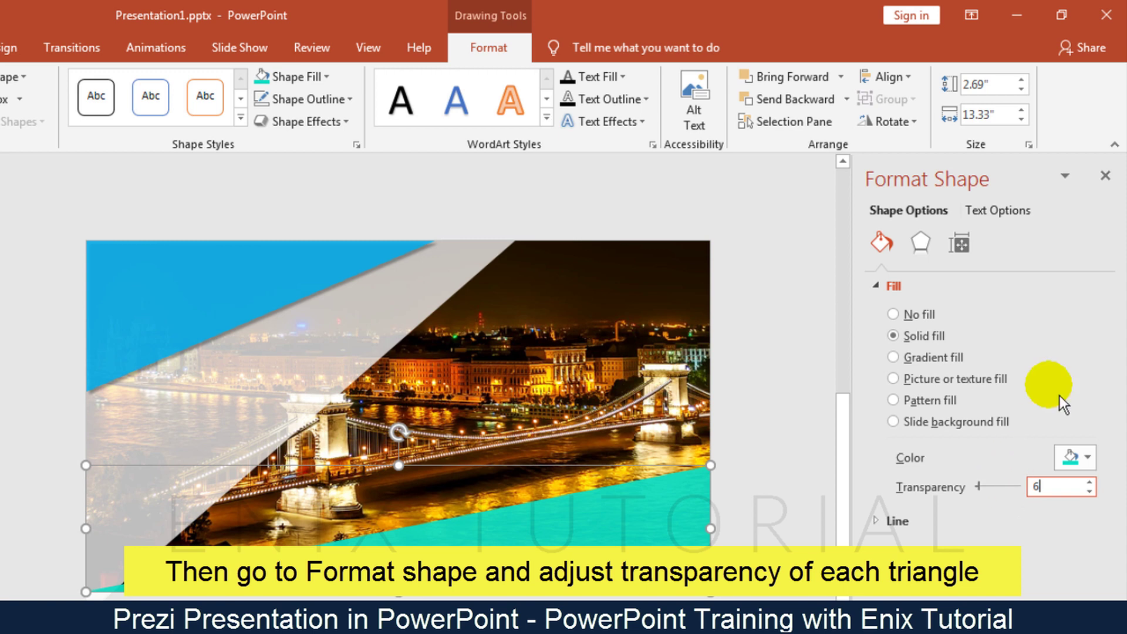
{"action": "left_click", "coordinate": [1110, 179]}
{"action": "left_click", "coordinate": [981, 411]}
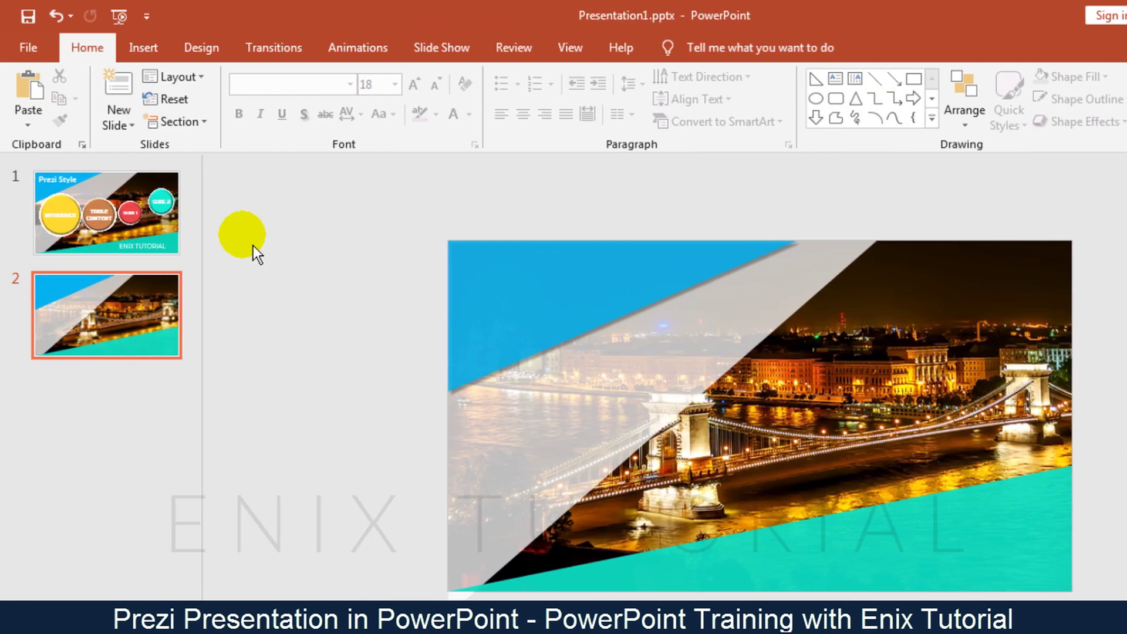
{"action": "left_click", "coordinate": [150, 51]}
Draw a rectangle over the diagonal shape's overhang below the slide.
{"action": "left_click", "coordinate": [322, 126]}
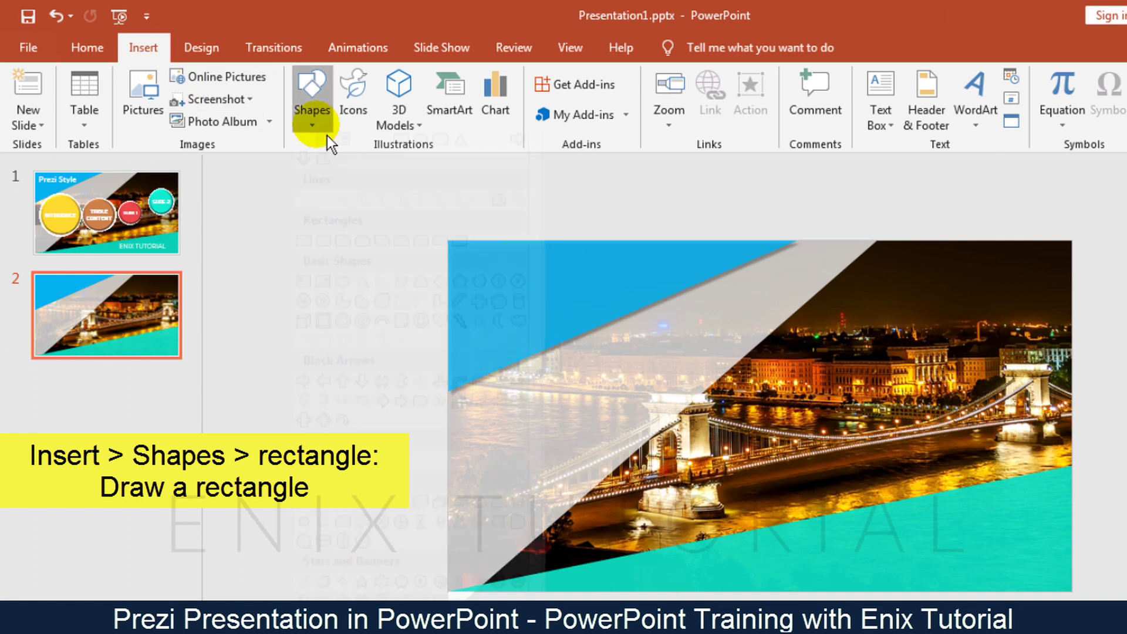
{"action": "left_click", "coordinate": [319, 272]}
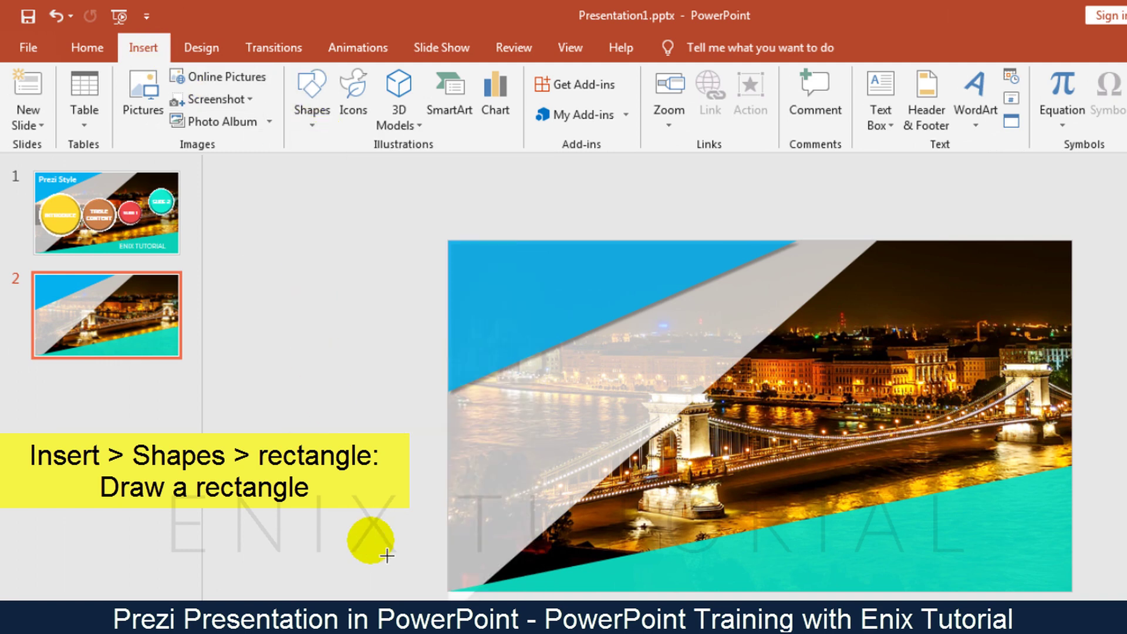
{"action": "left_click_drag", "start_coordinate": [337, 582], "coordinate": [614, 607]}
{"action": "scroll", "coordinate": [614, 608], "scroll_direction": "down", "scroll_amount": 1}
Subtract the rectangle from the diagonal shape with Merge Shapes.
{"action": "left_click", "coordinate": [468, 590]}
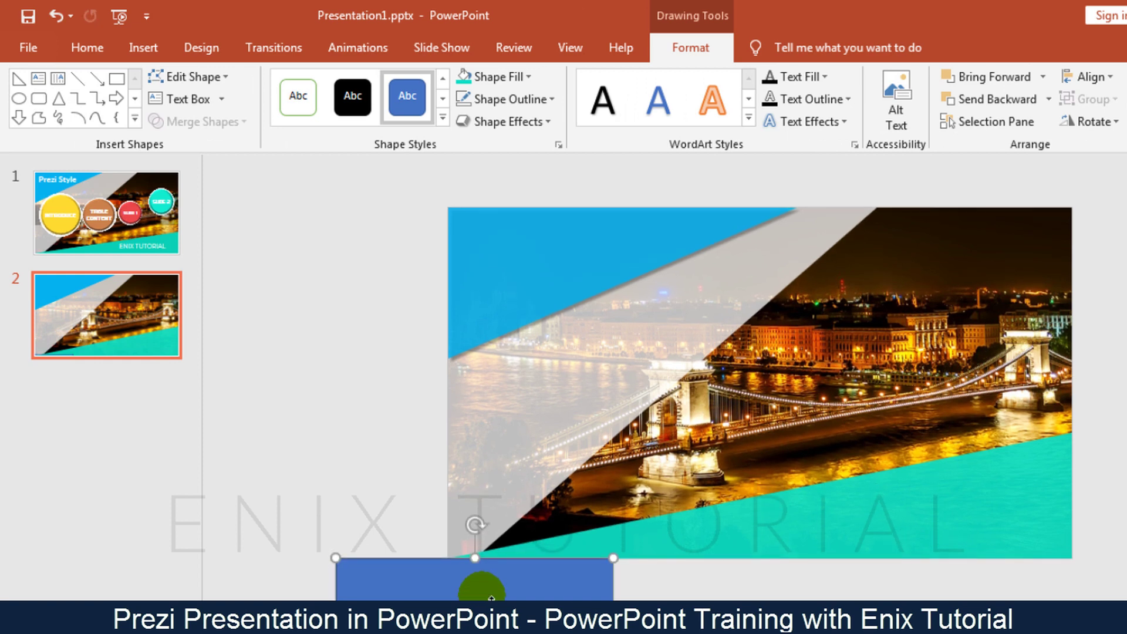
{"action": "left_click", "coordinate": [503, 434], "text": "ctrl"}
{"action": "left_click", "coordinate": [398, 594], "text": "ctrl"}
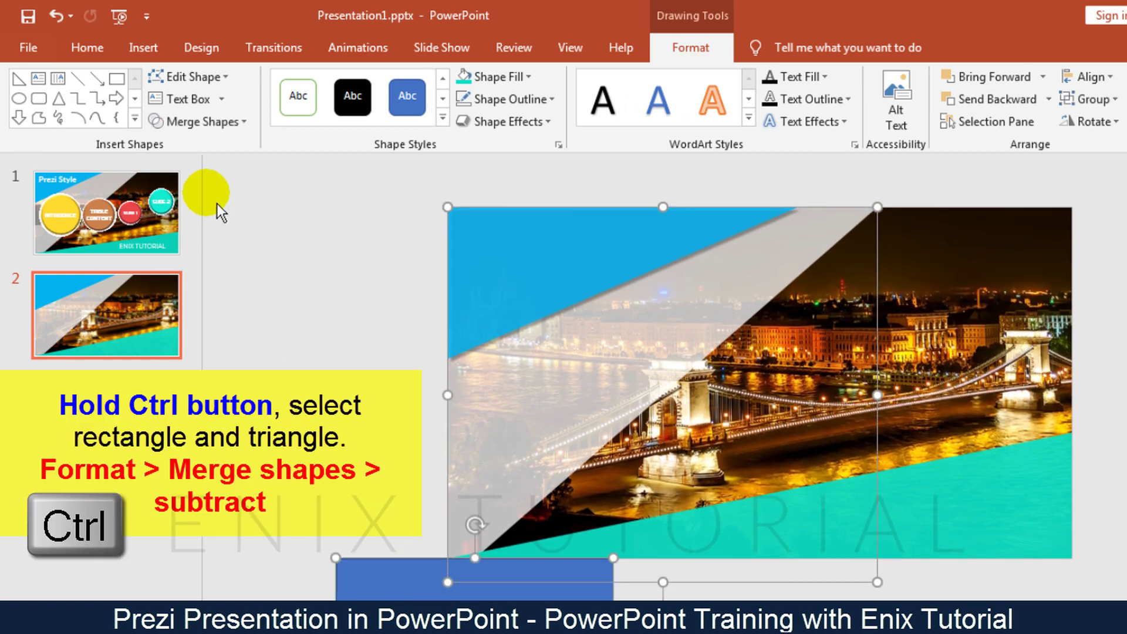
{"action": "left_click", "coordinate": [220, 128]}
{"action": "left_click", "coordinate": [202, 239]}
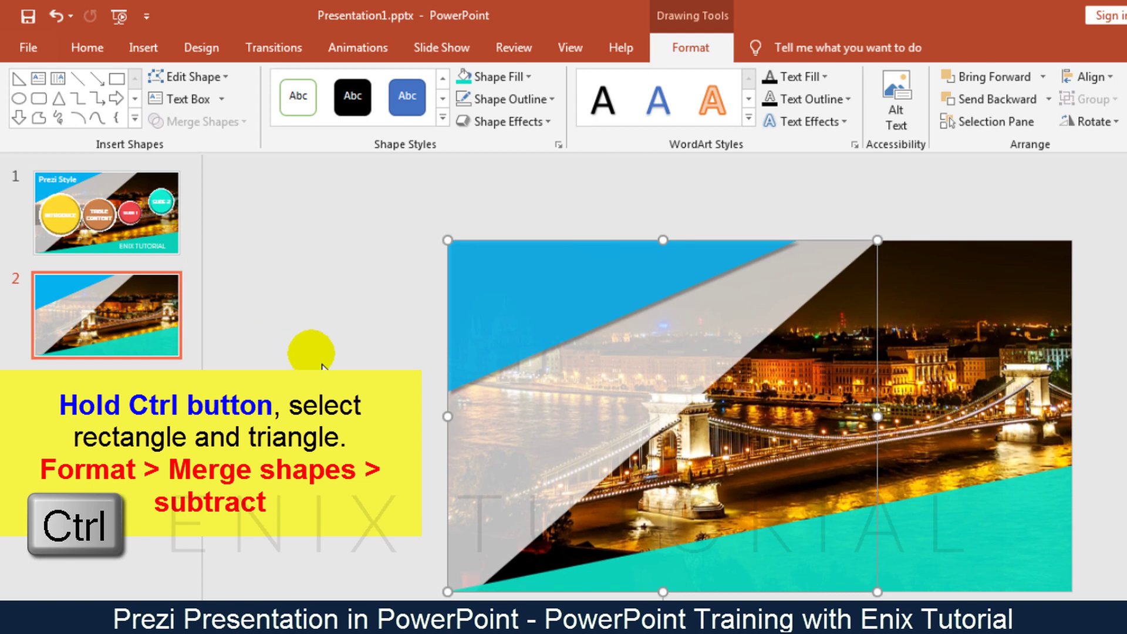
{"action": "left_click", "coordinate": [321, 365]}
{"action": "left_click", "coordinate": [356, 415]}
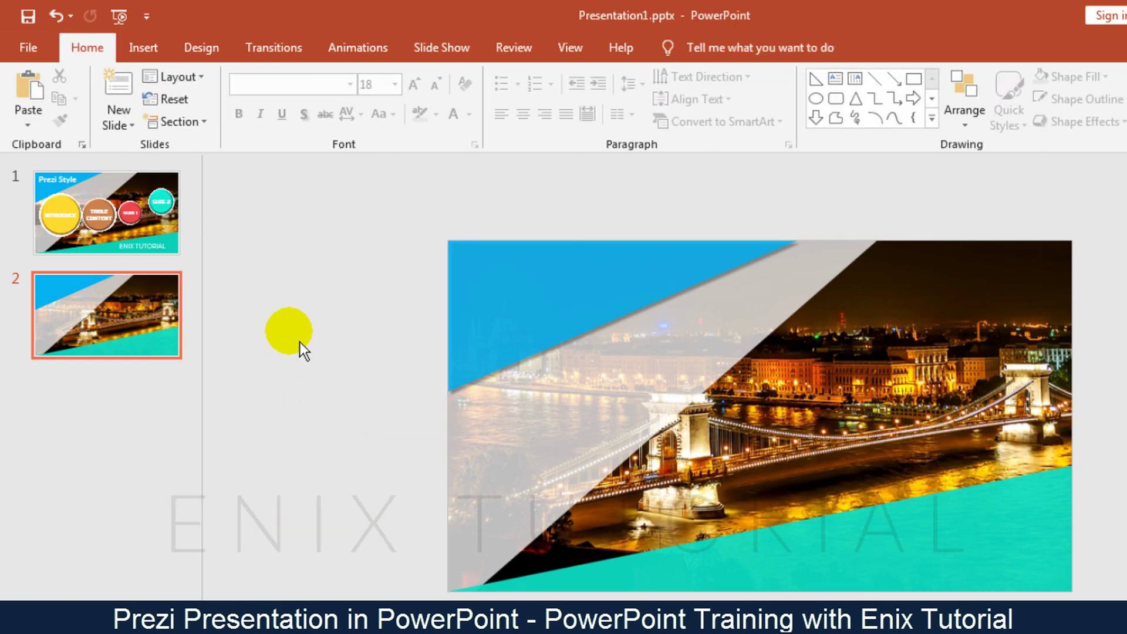
Draw a circle left of slide 2 and make it white with no outline.
{"action": "left_click", "coordinate": [146, 49]}
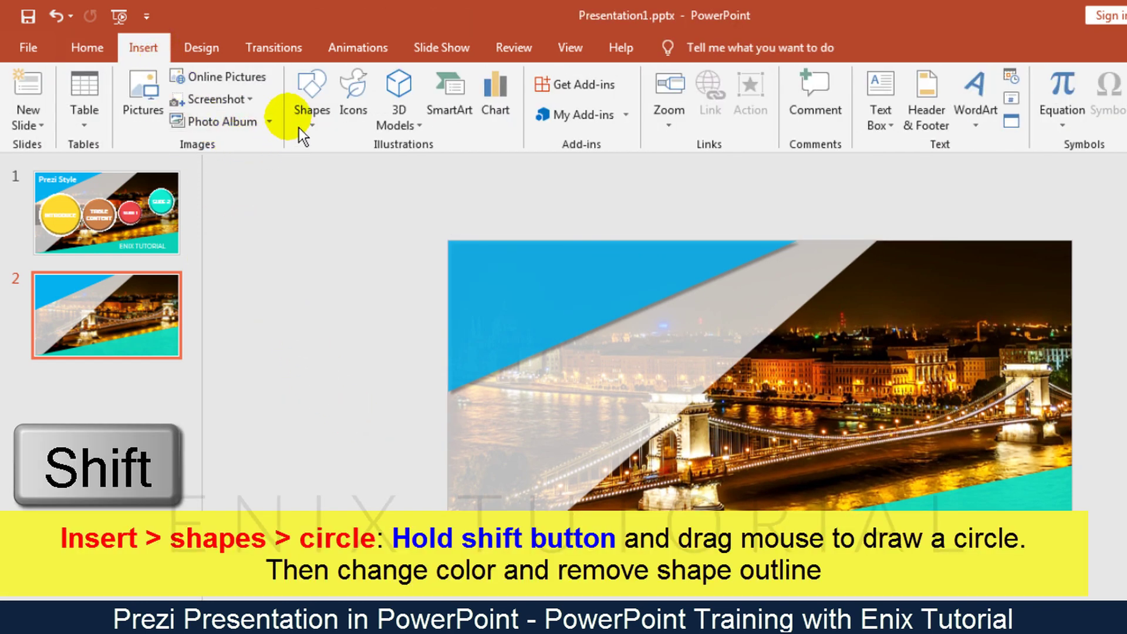
{"action": "left_click", "coordinate": [312, 117]}
{"action": "left_click", "coordinate": [344, 309]}
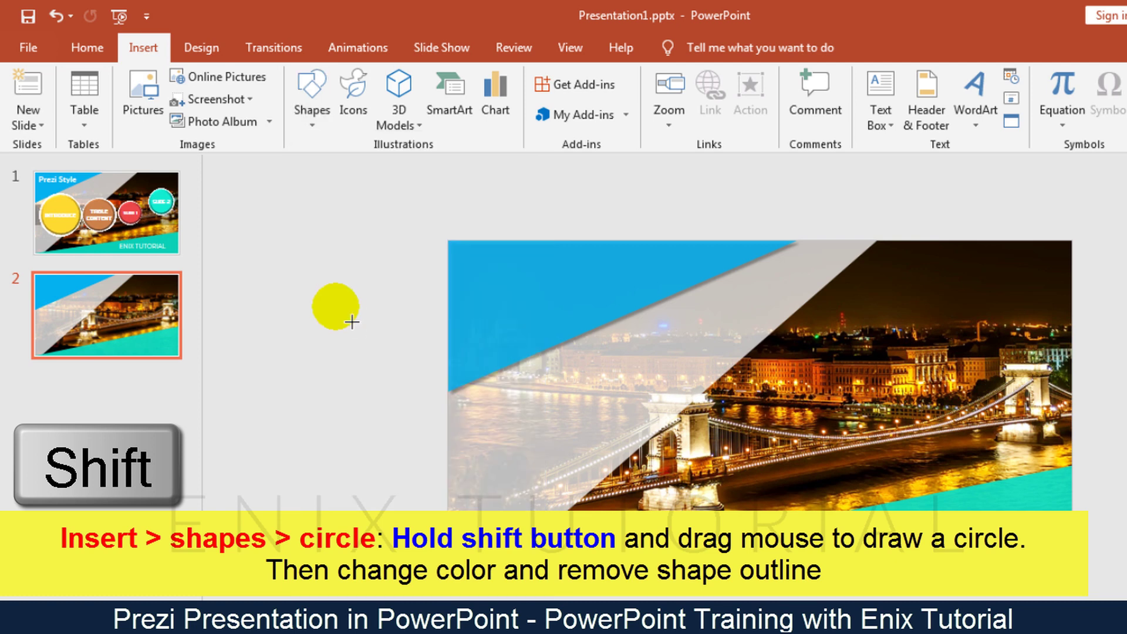
{"action": "left_click_drag", "start_coordinate": [258, 280], "coordinate": [394, 470]}
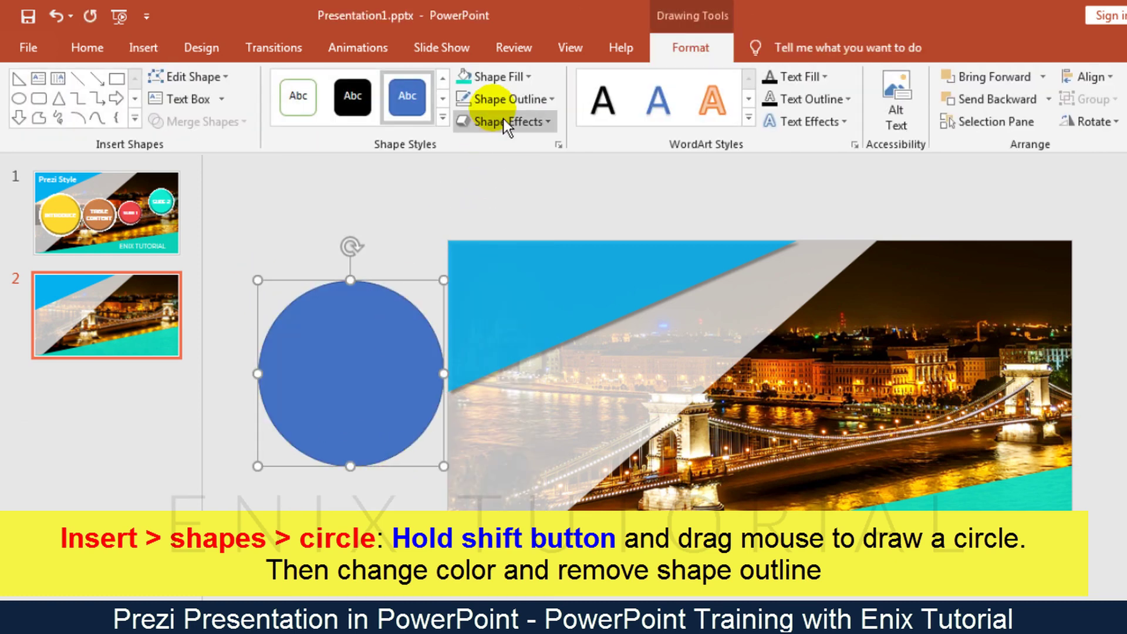
{"action": "left_click", "coordinate": [508, 78]}
{"action": "left_click", "coordinate": [465, 116]}
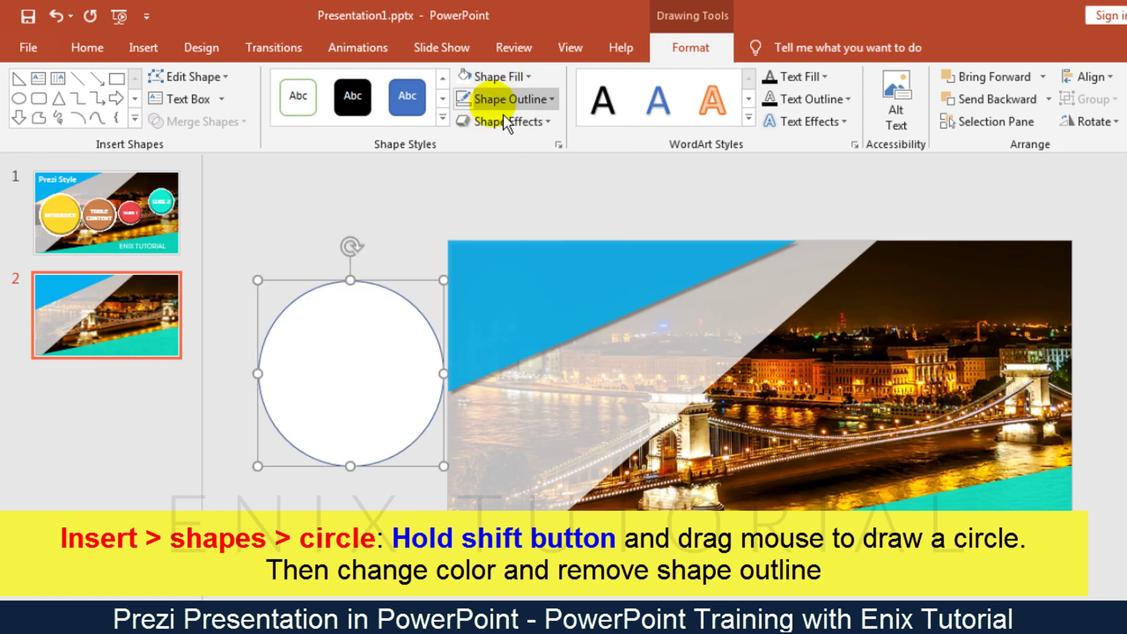
{"action": "left_click", "coordinate": [506, 101]}
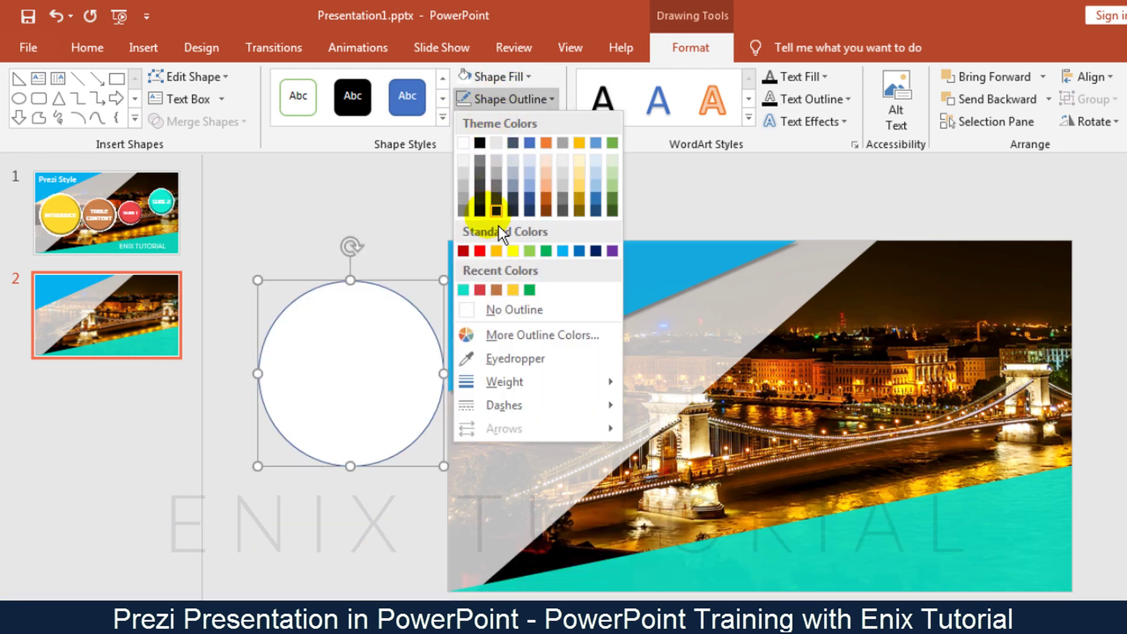
{"action": "left_click", "coordinate": [502, 309]}
{"action": "left_click", "coordinate": [373, 252]}
{"action": "left_click", "coordinate": [373, 342]}
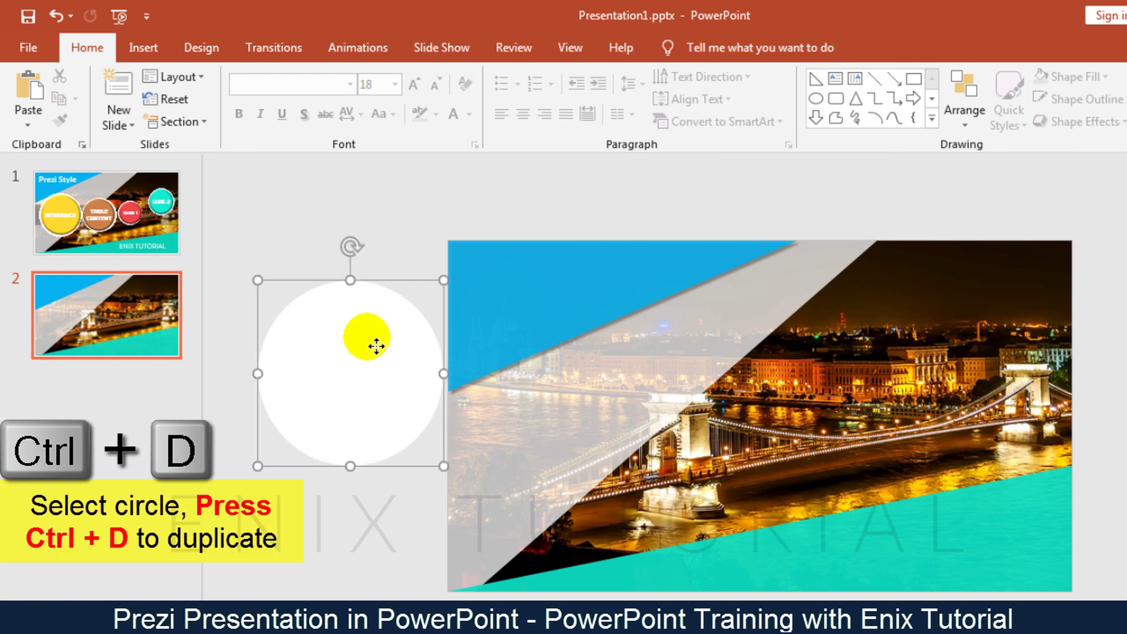
Duplicate the white circle with Ctrl+D and move the copy below the original.
{"action": "key", "text": "ctrl+d"}
{"action": "left_click_drag", "start_coordinate": [365, 385], "coordinate": [360, 517]}
{"action": "left_click", "coordinate": [367, 371]}
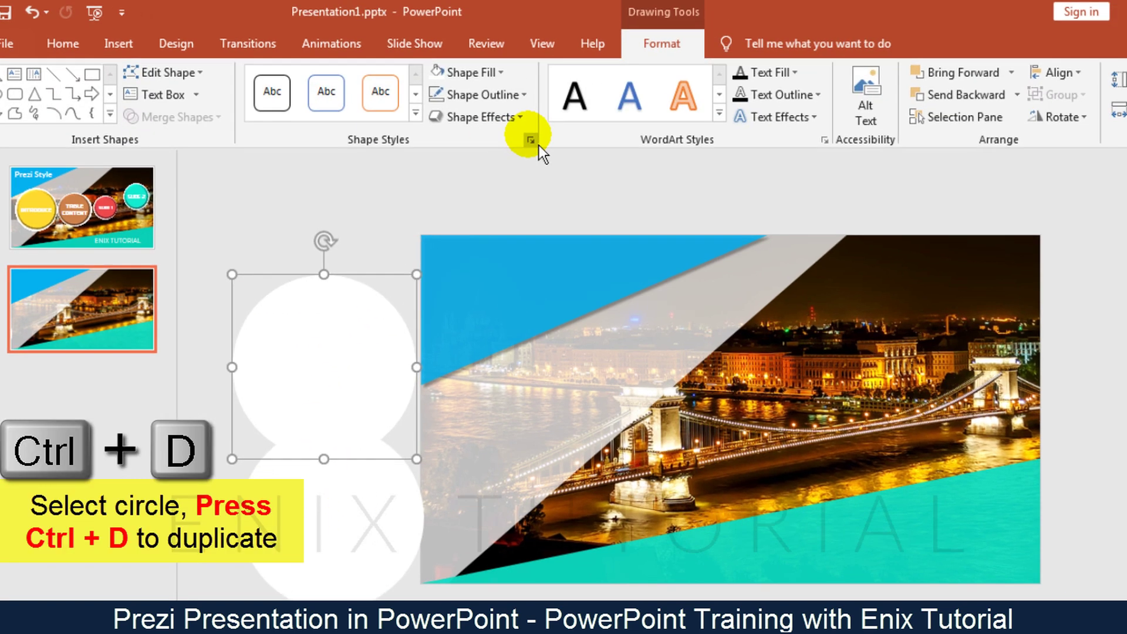
Give the upper circle the 2.5 pt soft edges preset.
{"action": "left_click", "coordinate": [557, 144]}
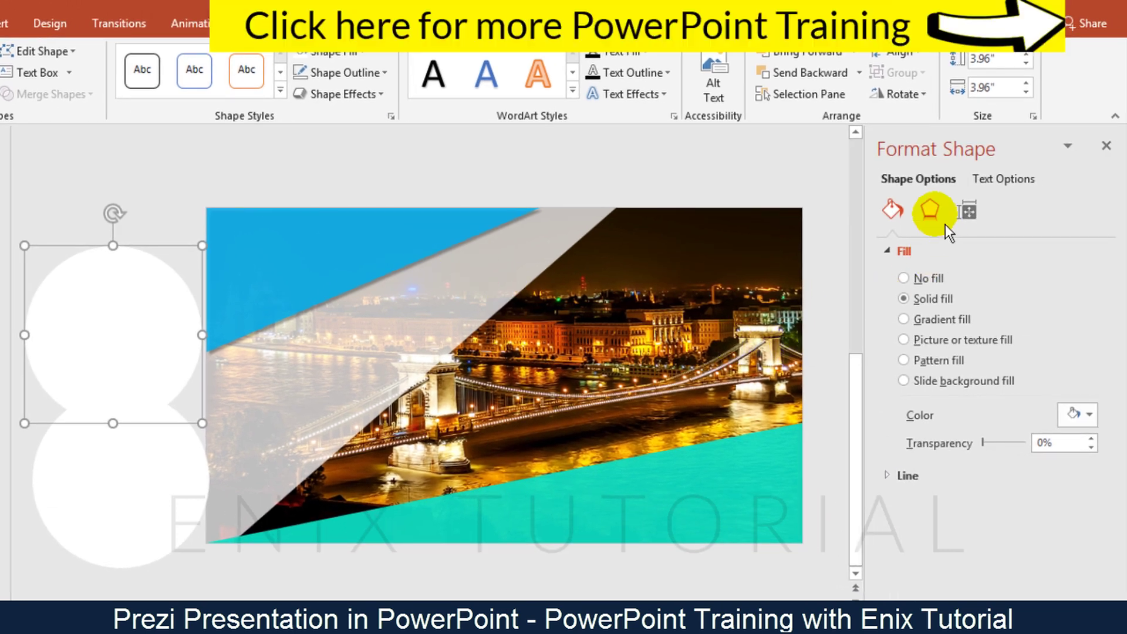
{"action": "left_click", "coordinate": [939, 216]}
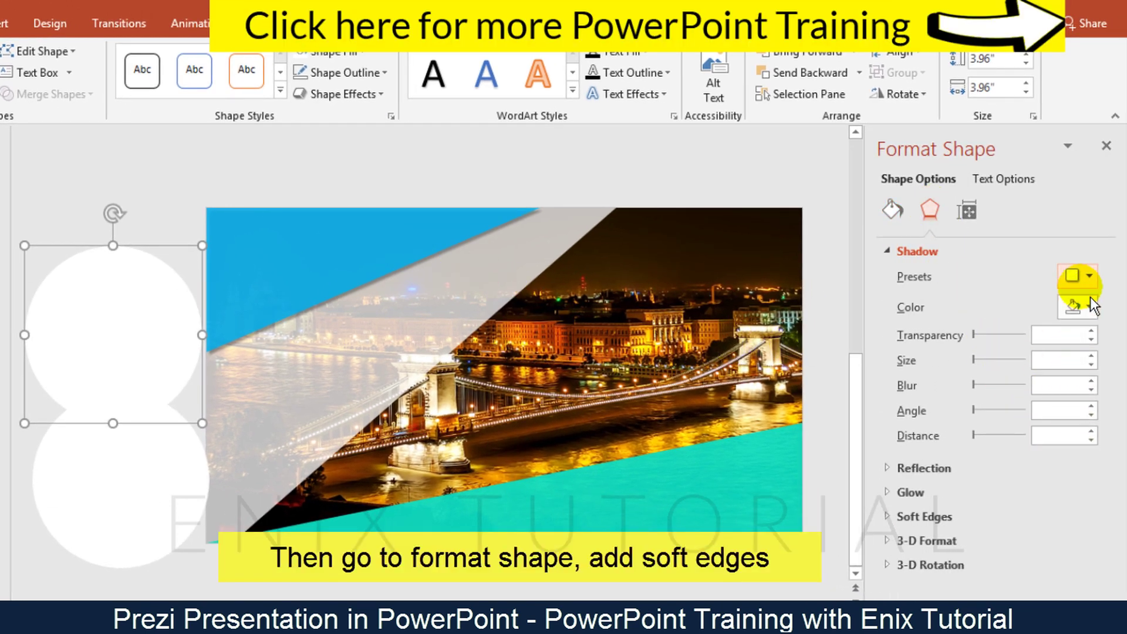
{"action": "left_click", "coordinate": [909, 518]}
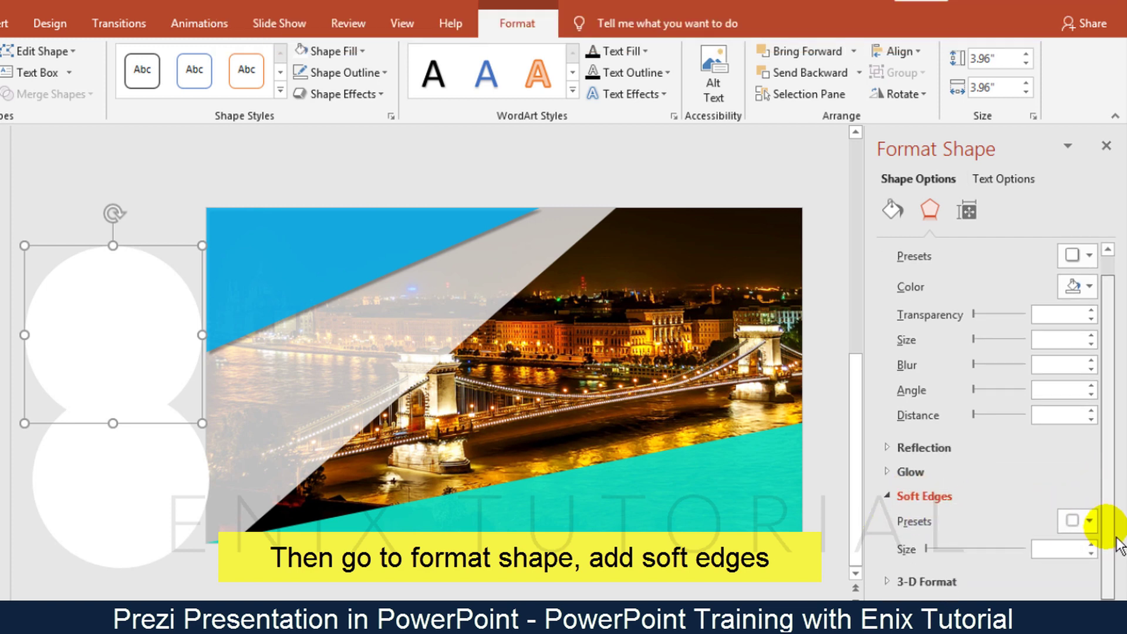
{"action": "left_click", "coordinate": [1090, 524]}
{"action": "left_click", "coordinate": [1076, 463]}
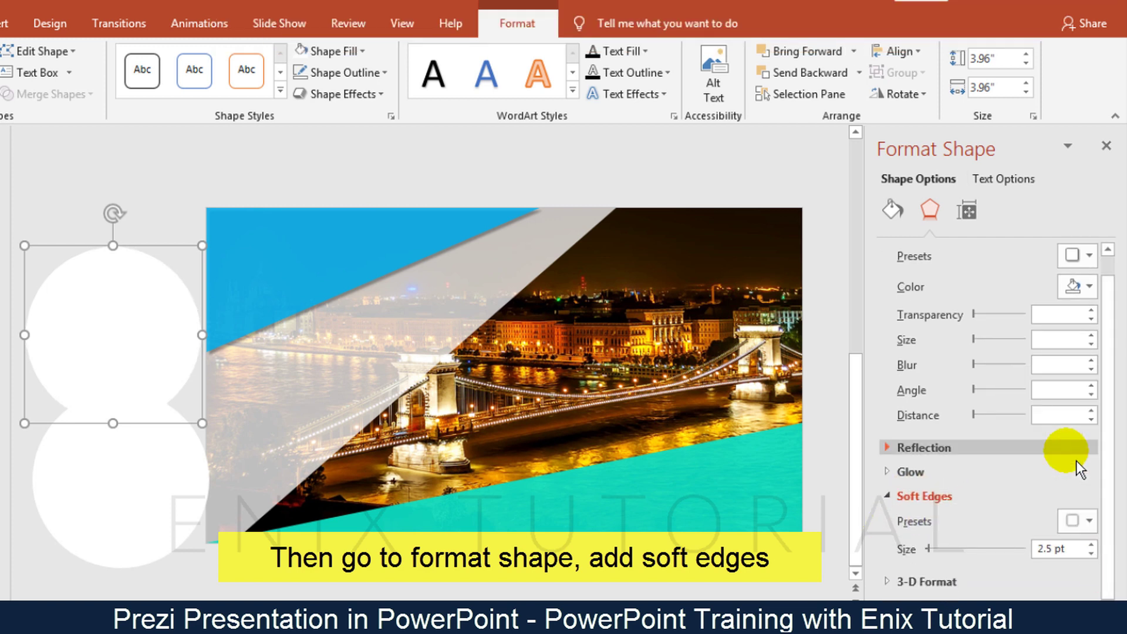
{"action": "left_click", "coordinate": [1107, 147]}
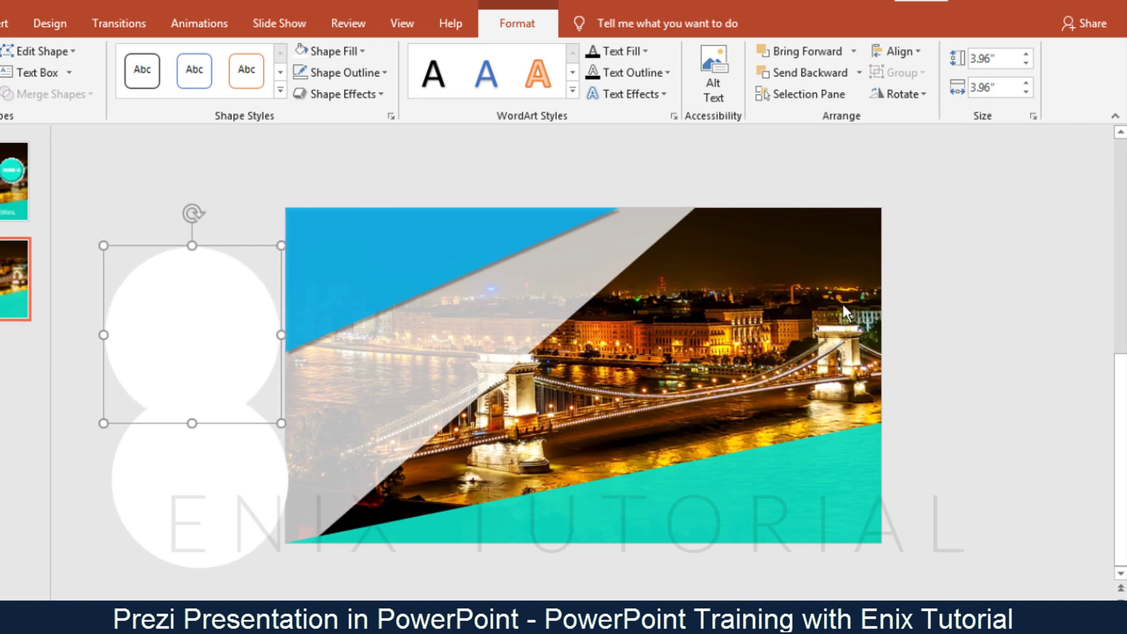
Fill the lower circle yellow, then move and shrink it inside the white circle.
{"action": "left_click", "coordinate": [229, 478]}
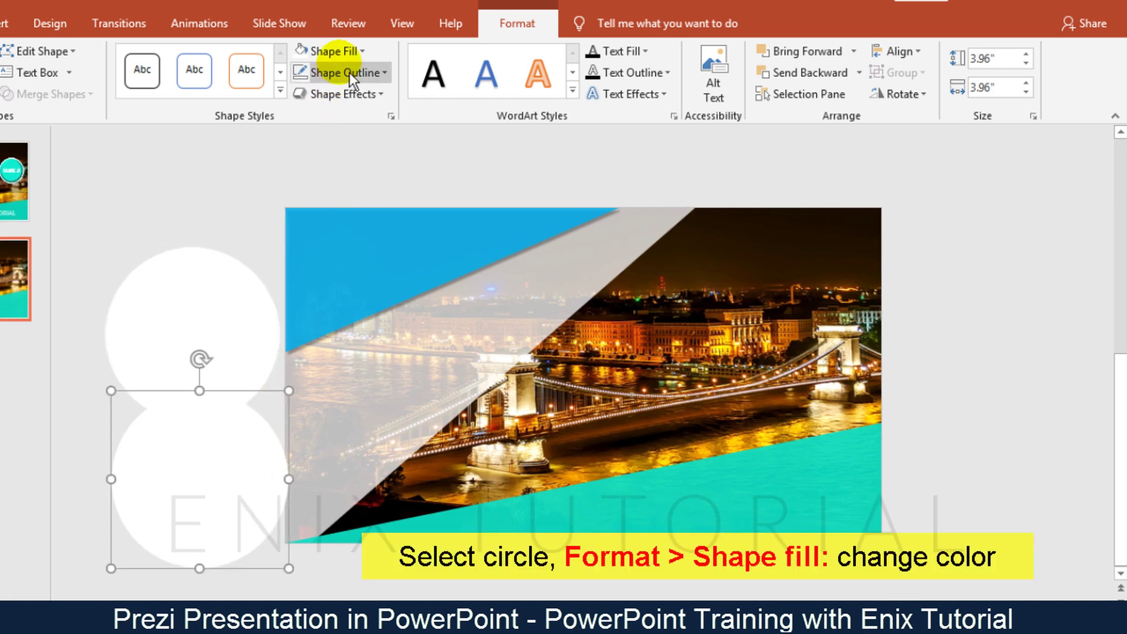
{"action": "left_click", "coordinate": [330, 51]}
{"action": "left_click", "coordinate": [347, 233]}
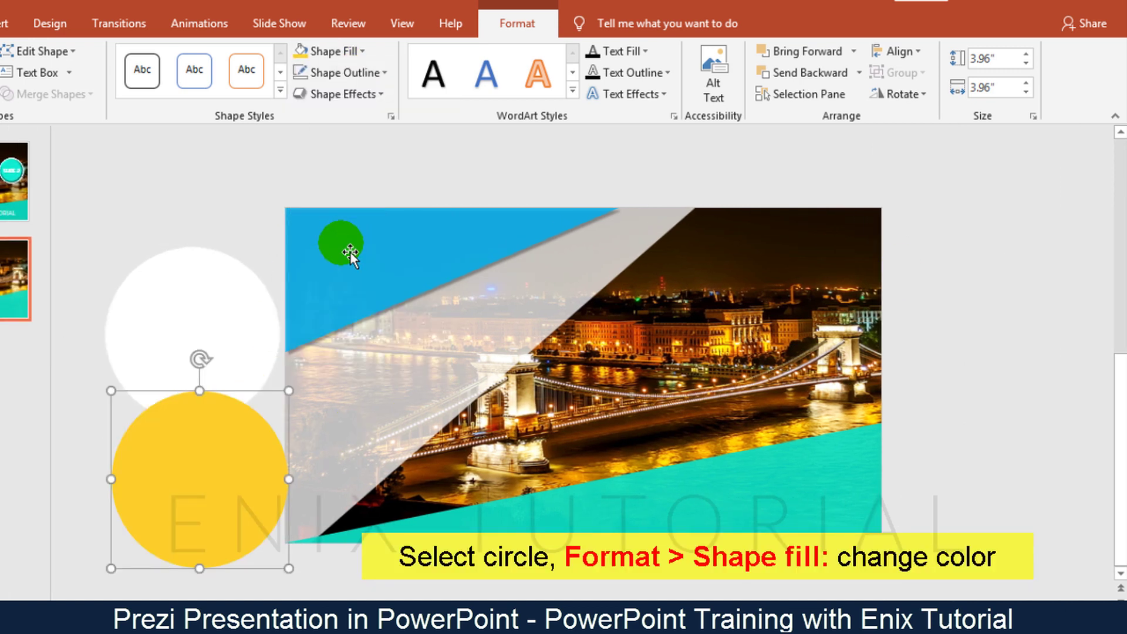
{"action": "left_click_drag", "start_coordinate": [221, 478], "coordinate": [159, 320]}
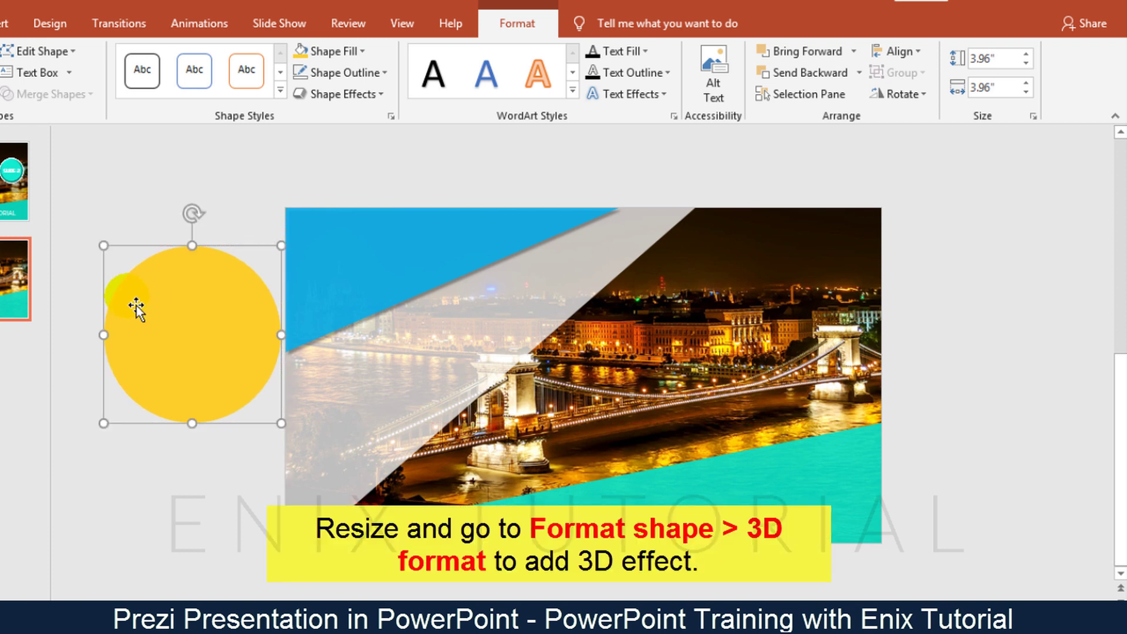
{"action": "mouse_move", "coordinate": [103, 245]}
{"action": "left_mouse_down"}
{"action": "mouse_move", "coordinate": [123, 267]}
{"action": "mouse_move", "coordinate": [112, 255]}
{"action": "left_mouse_up"}
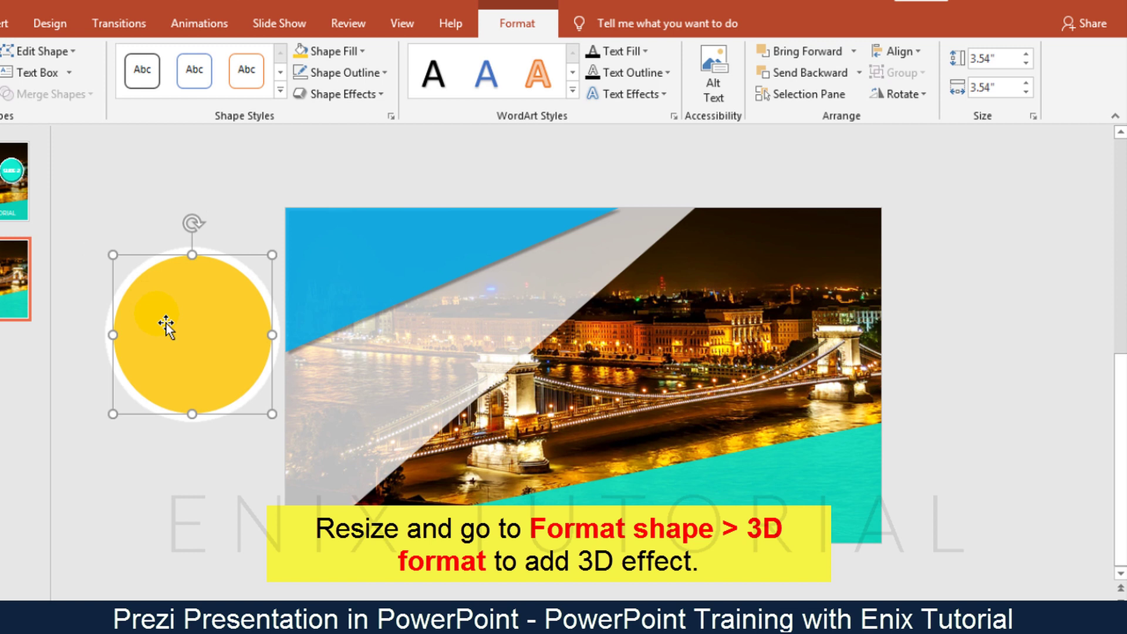
Give the yellow circle a 10 pt × 10 pt 3-D top bevel.
{"action": "left_click", "coordinate": [391, 117]}
{"action": "left_click", "coordinate": [939, 210]}
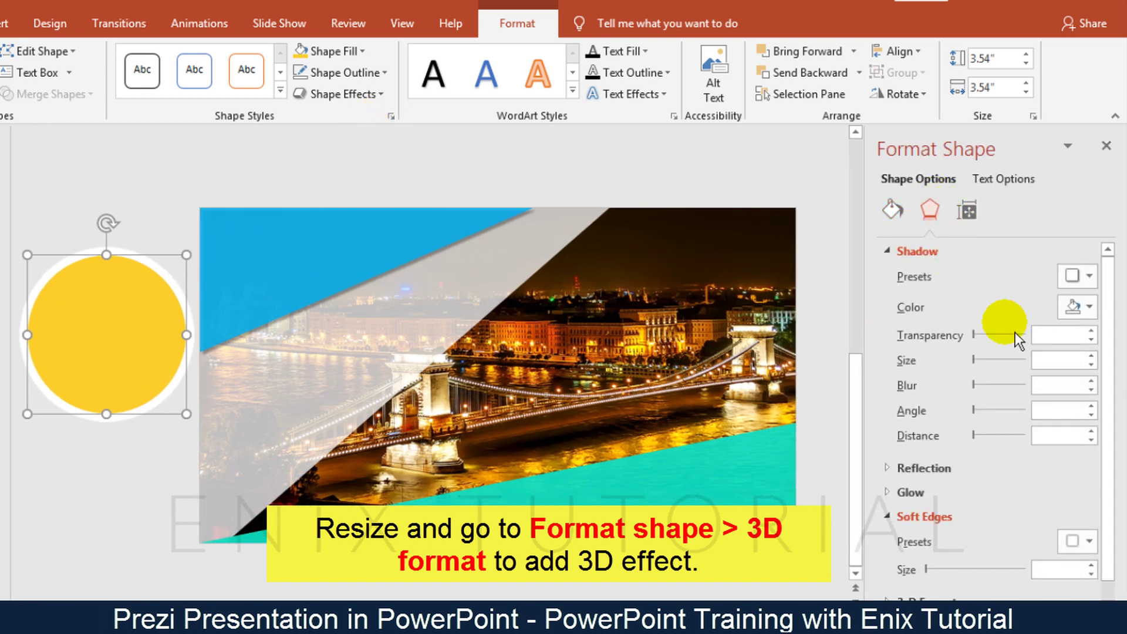
{"action": "scroll", "coordinate": [1114, 330], "scroll_direction": "down", "scroll_amount": 1}
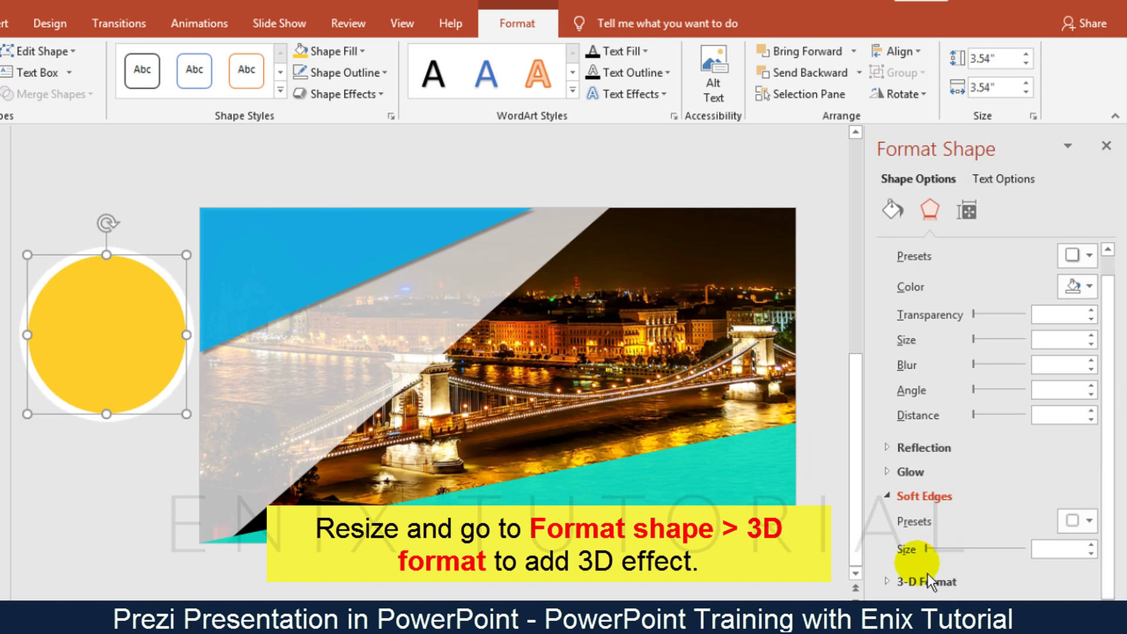
{"action": "left_click", "coordinate": [903, 583]}
{"action": "scroll", "coordinate": [1118, 425], "scroll_direction": "down", "scroll_amount": 1}
{"action": "left_click_drag", "start_coordinate": [1116, 421], "coordinate": [1125, 519]}
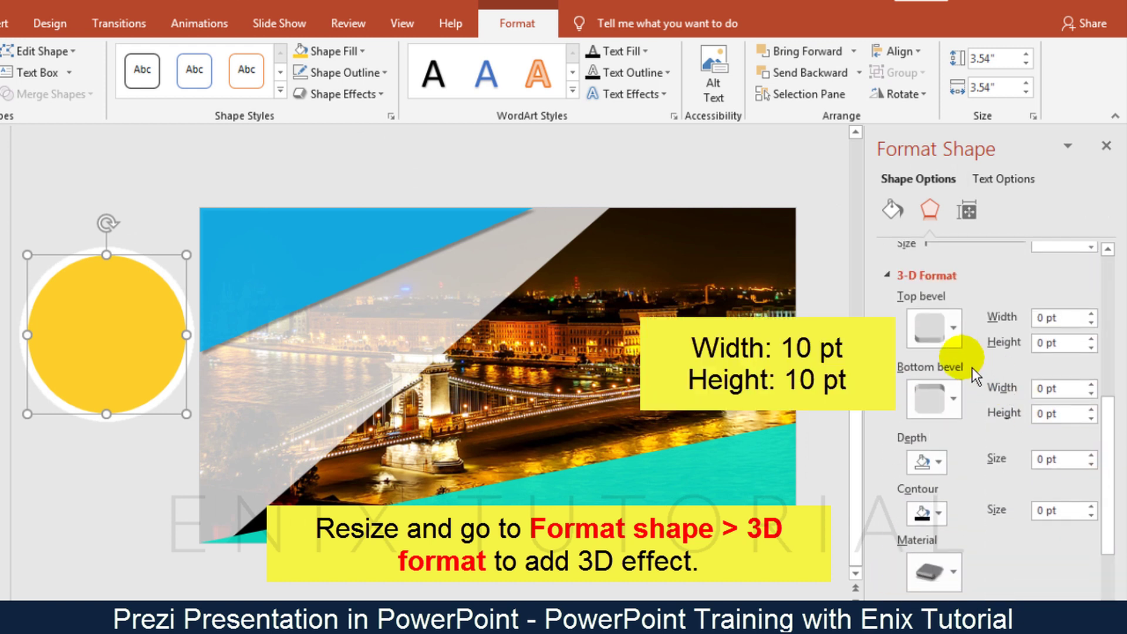
{"action": "left_click", "coordinate": [945, 332]}
{"action": "left_click", "coordinate": [936, 517]}
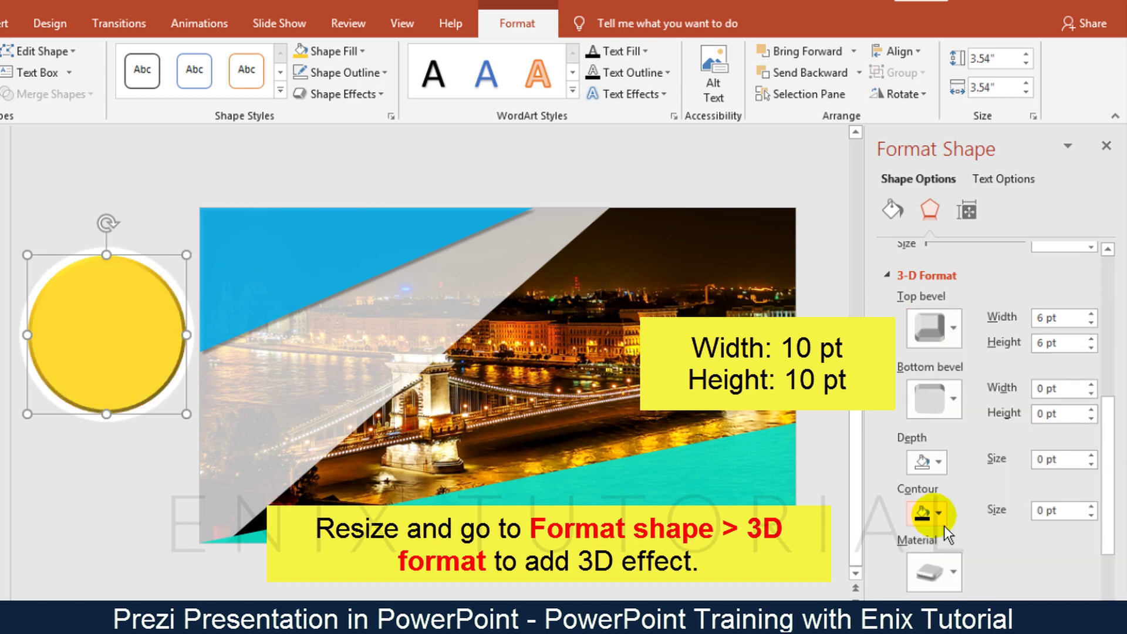
{"action": "type", "text": "10"}
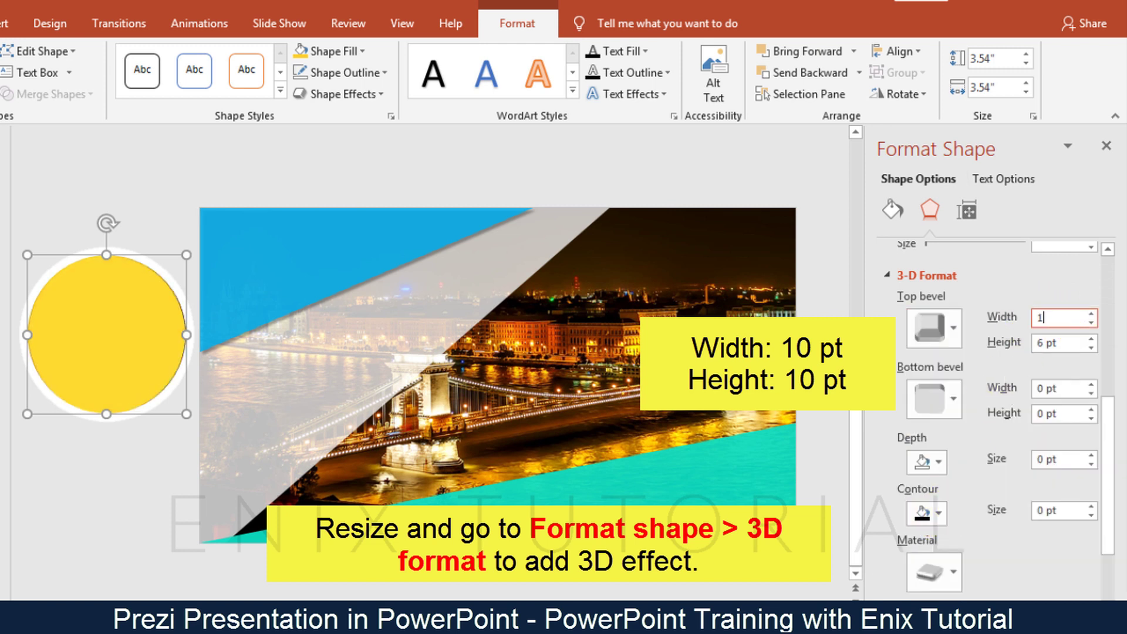
{"action": "left_click", "coordinate": [1067, 347]}
{"action": "left_click_drag", "start_coordinate": [1067, 346], "coordinate": [1022, 346]}
{"action": "key", "text": "BackSpace"}
{"action": "type", "text": "10"}
{"action": "left_click", "coordinate": [1106, 146]}
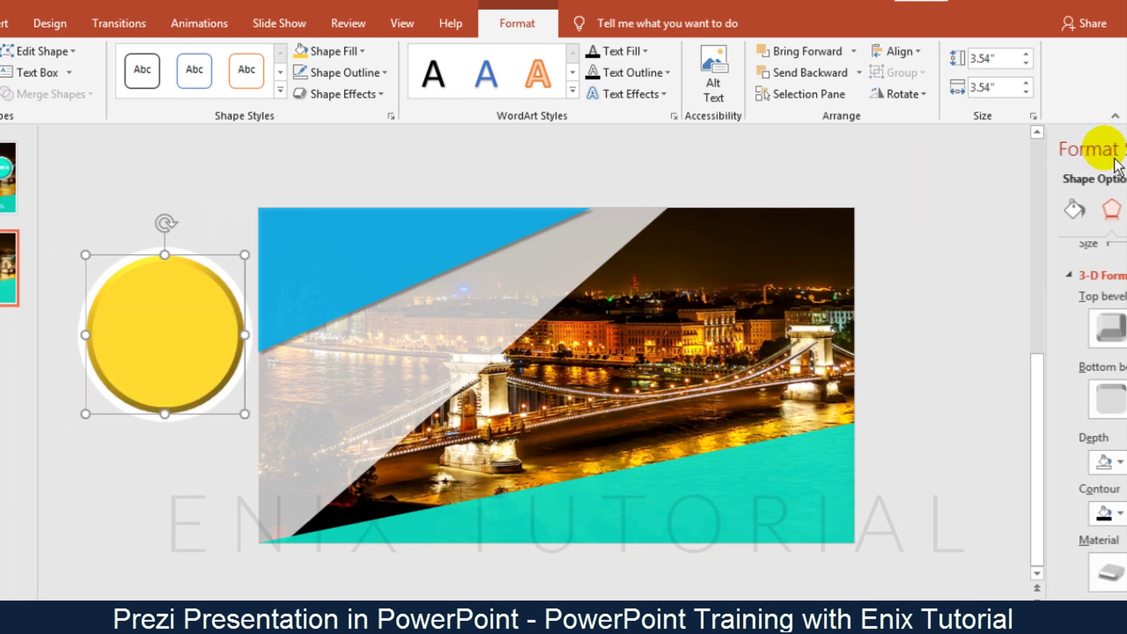
{"action": "left_click", "coordinate": [230, 510]}
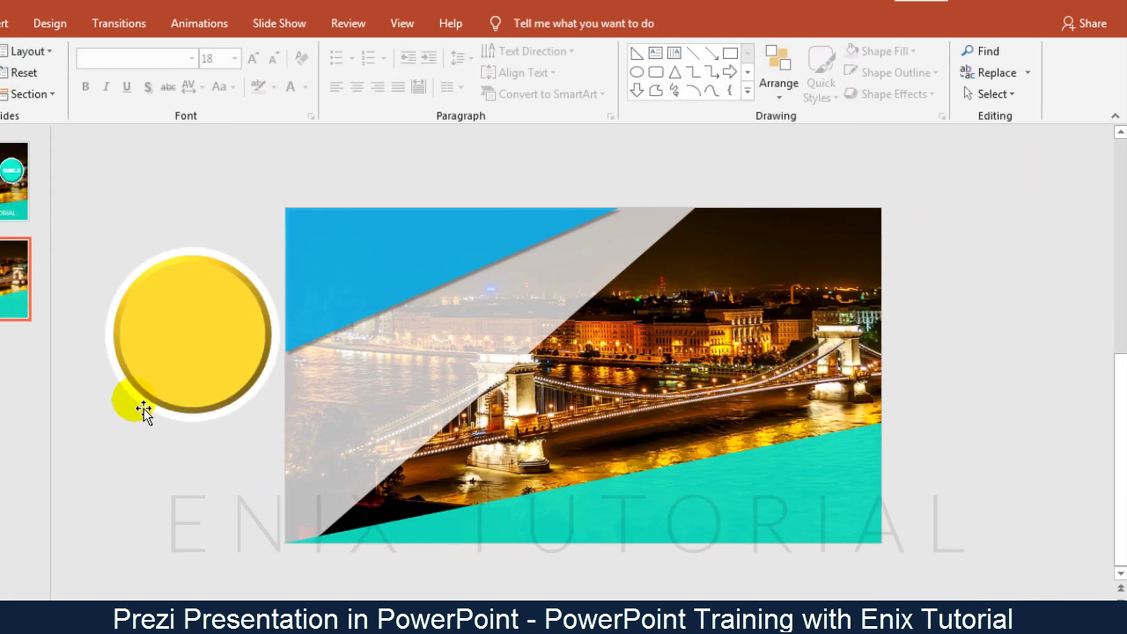
Duplicate the white-ringed yellow circle pair with Ctrl+D to make four ringed circles across the photo.
{"action": "left_click", "coordinate": [143, 408]}
{"action": "left_click", "coordinate": [185, 347], "text": "shift"}
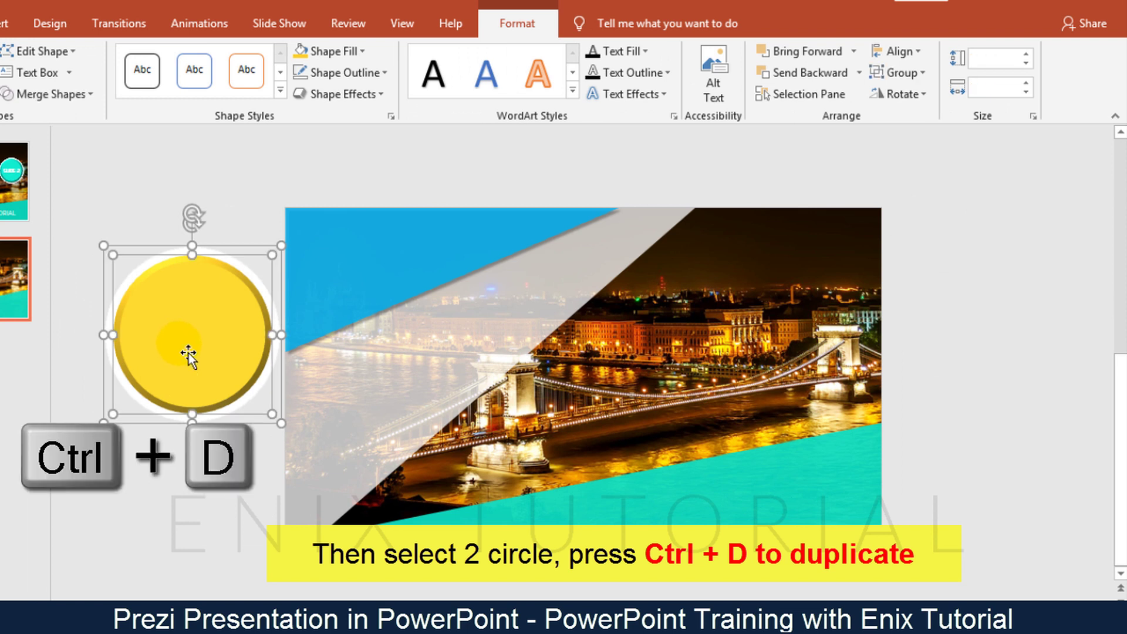
{"action": "key", "text": "ctrl+d"}
{"action": "left_click_drag", "start_coordinate": [194, 351], "coordinate": [392, 384]}
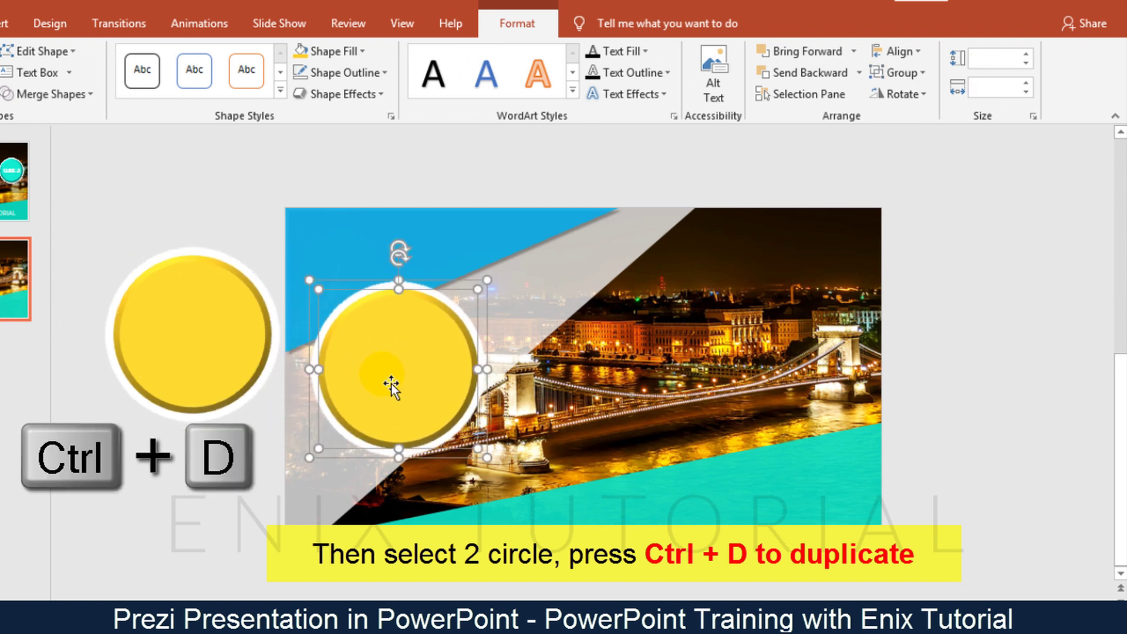
{"action": "key", "text": "ctrl+d"}
{"action": "key", "text": "ctrl+d"}
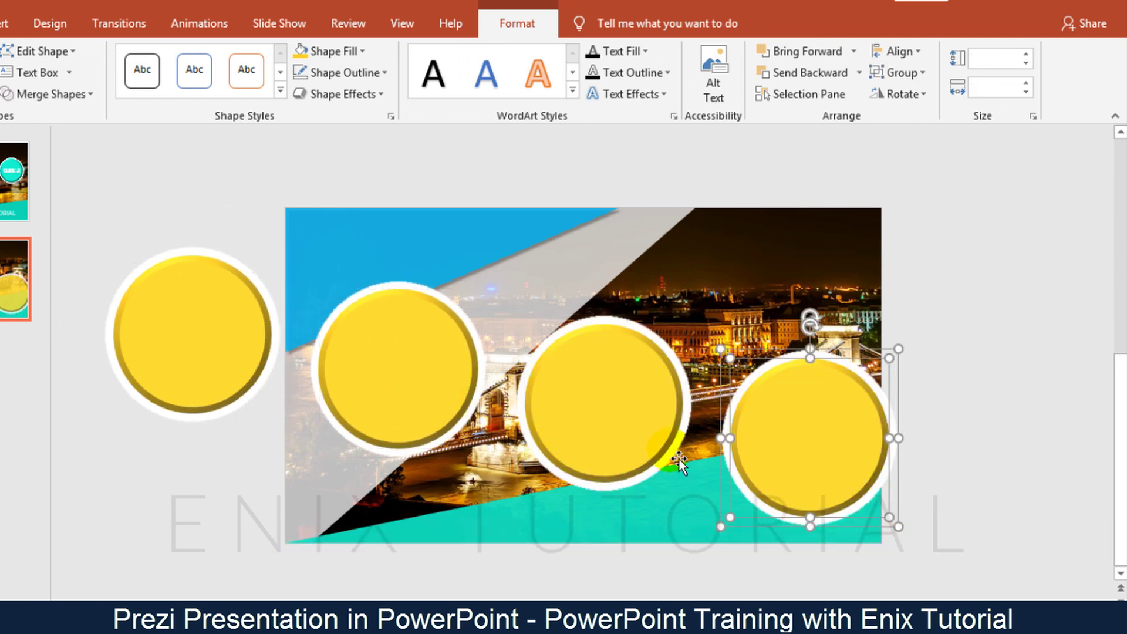
{"action": "left_click", "coordinate": [986, 432]}
Recolour the fourth, third and second circles teal, red and brown.
{"action": "left_click", "coordinate": [856, 448]}
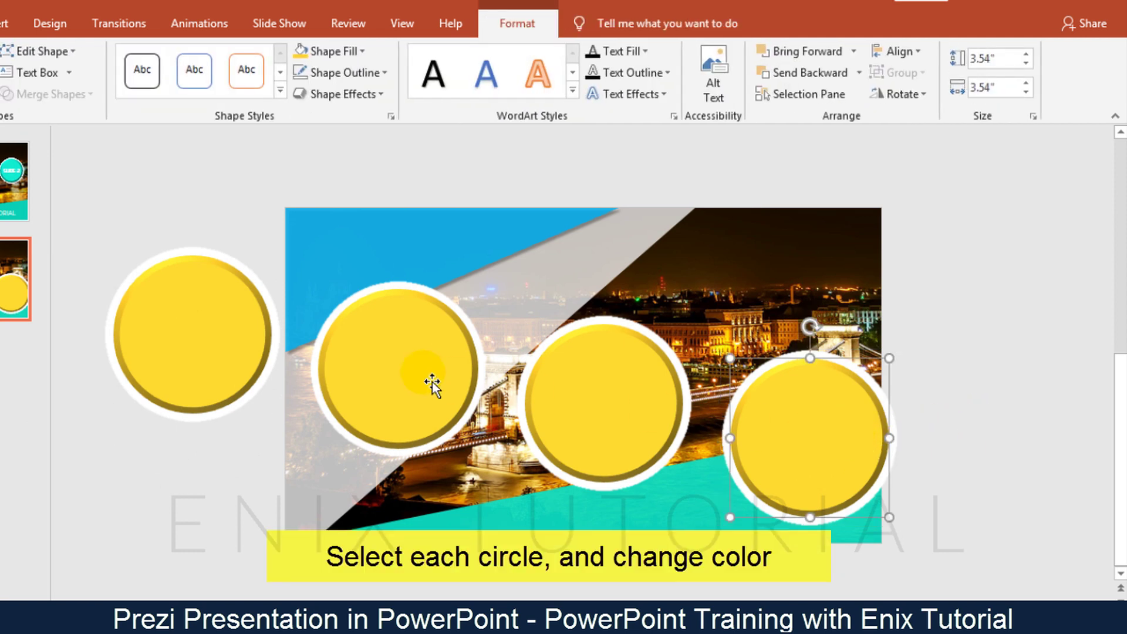
{"action": "left_click", "coordinate": [361, 52]}
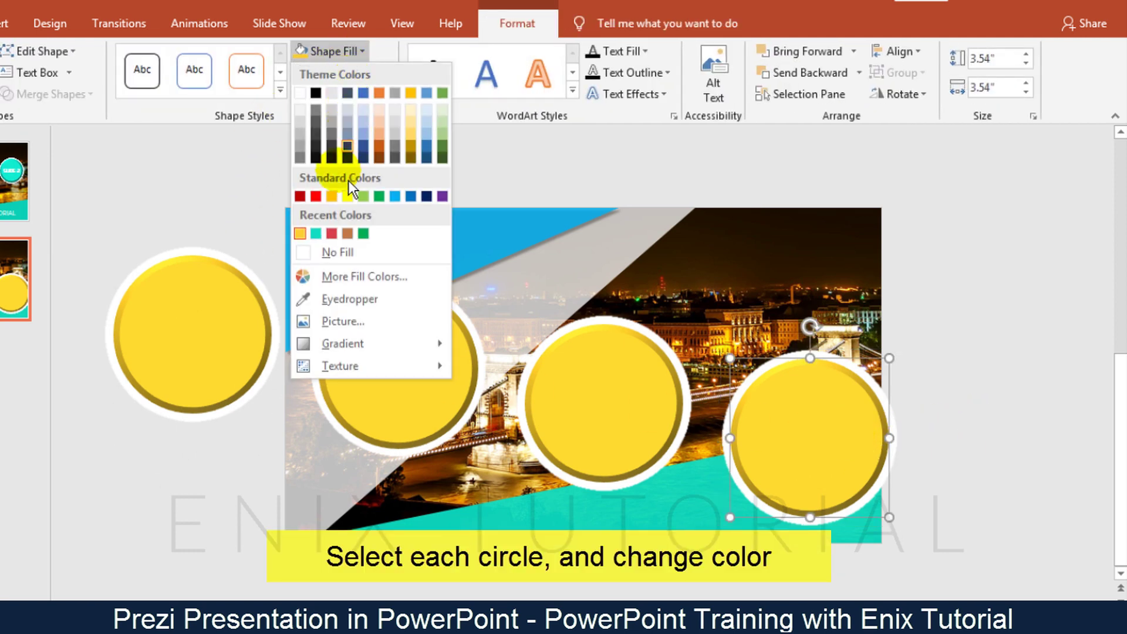
{"action": "left_click", "coordinate": [325, 238]}
{"action": "left_click", "coordinate": [612, 373]}
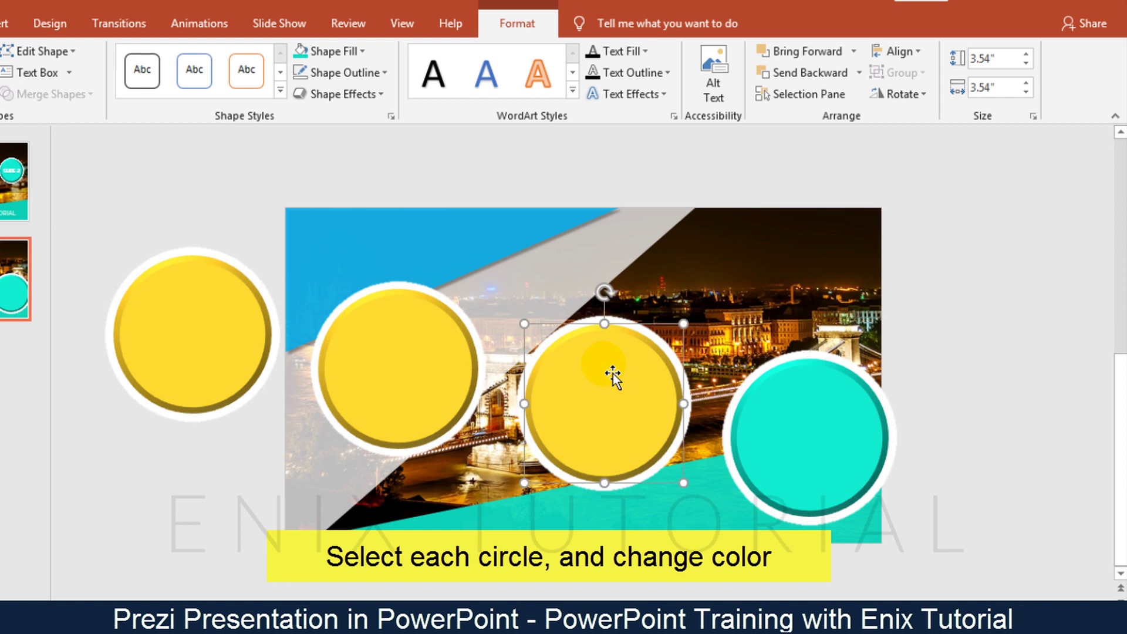
{"action": "left_click", "coordinate": [344, 56]}
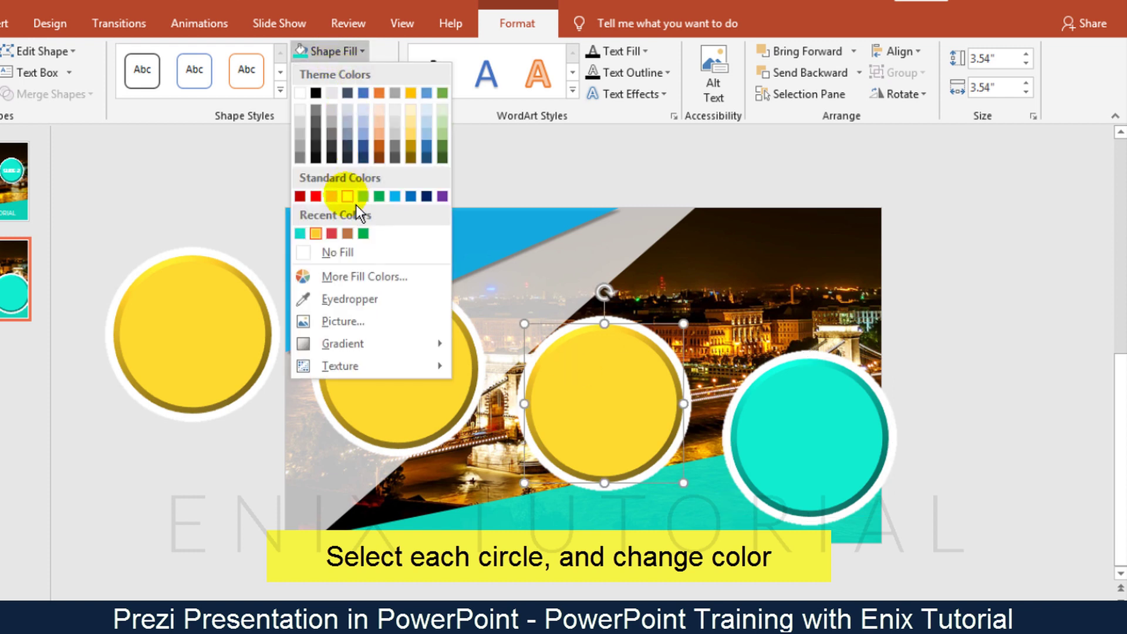
{"action": "left_click", "coordinate": [332, 234]}
{"action": "left_click", "coordinate": [411, 375]}
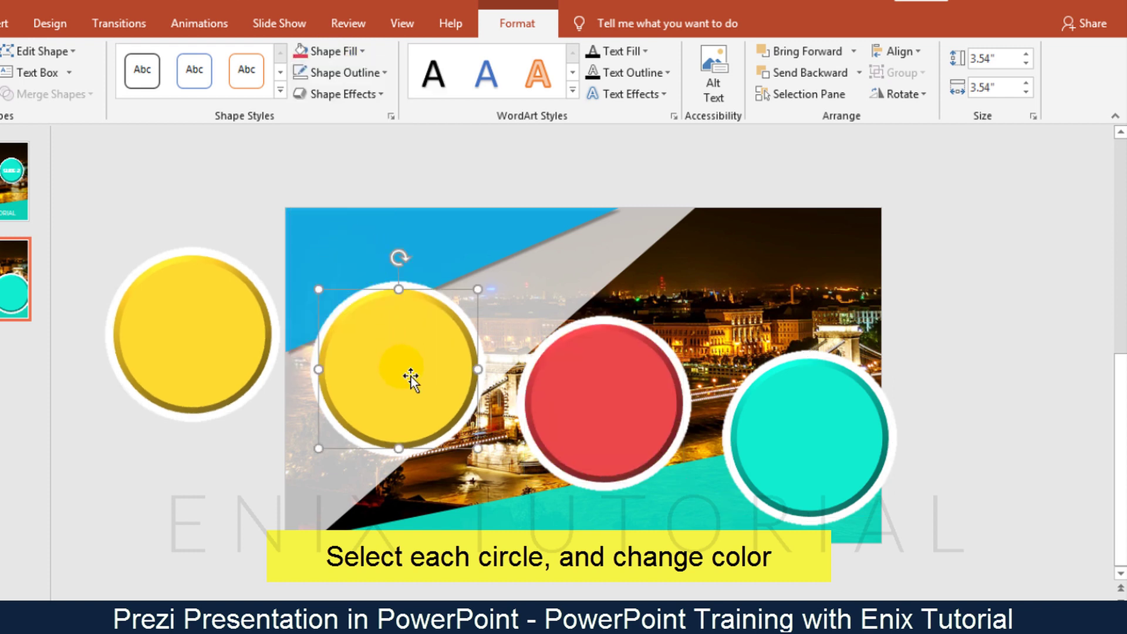
{"action": "left_click", "coordinate": [358, 52]}
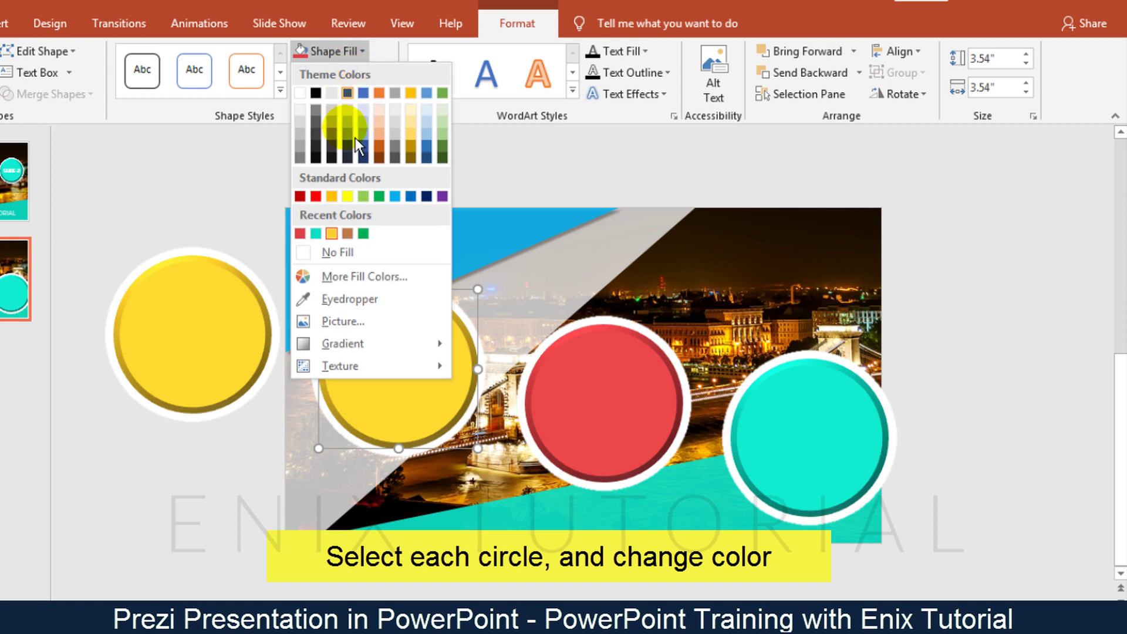
{"action": "left_click", "coordinate": [355, 232]}
{"action": "left_click", "coordinate": [216, 223]}
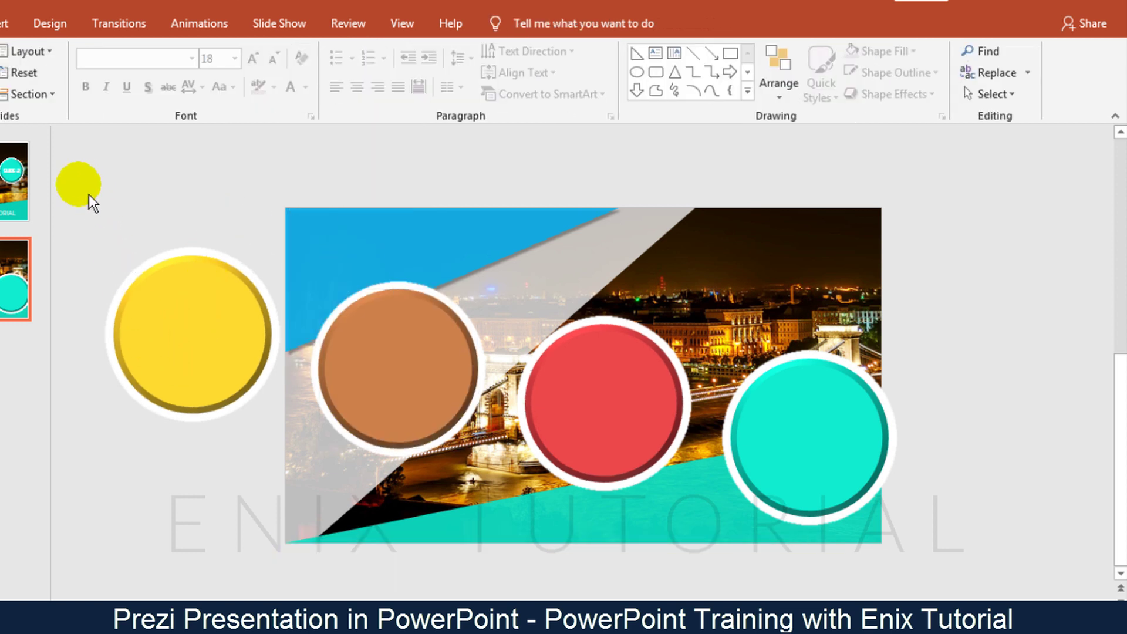
Group each coloured circle (yellow, brown, red, teal) with its white ring.
{"action": "left_click_drag", "start_coordinate": [79, 209], "coordinate": [307, 474]}
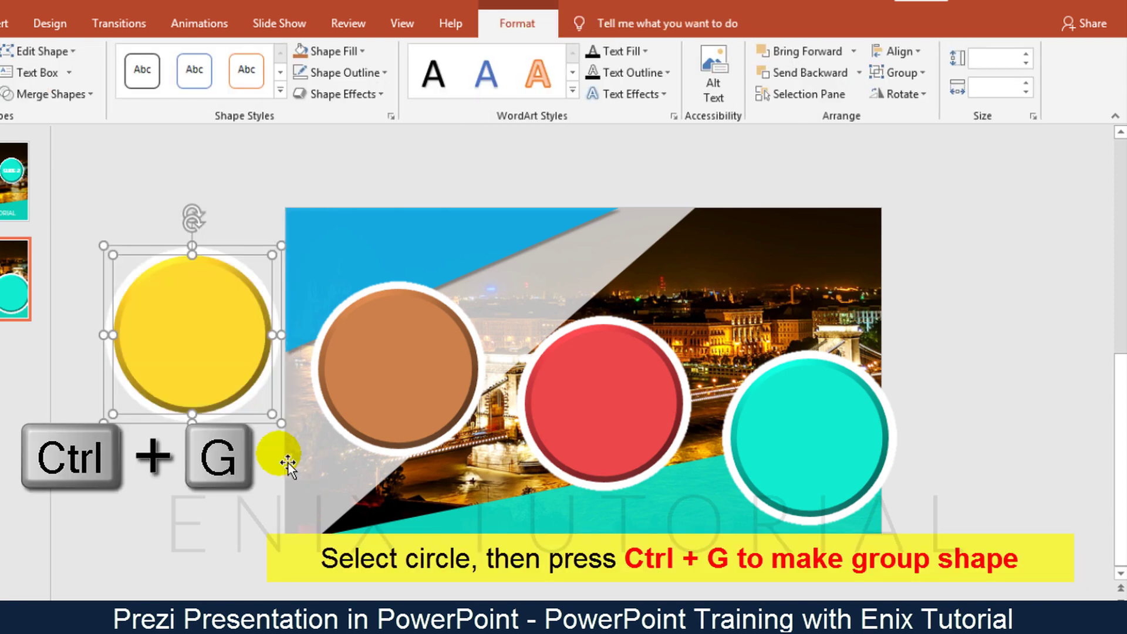
{"action": "key", "text": "ctrl+g"}
{"action": "left_click_drag", "start_coordinate": [280, 169], "coordinate": [512, 528]}
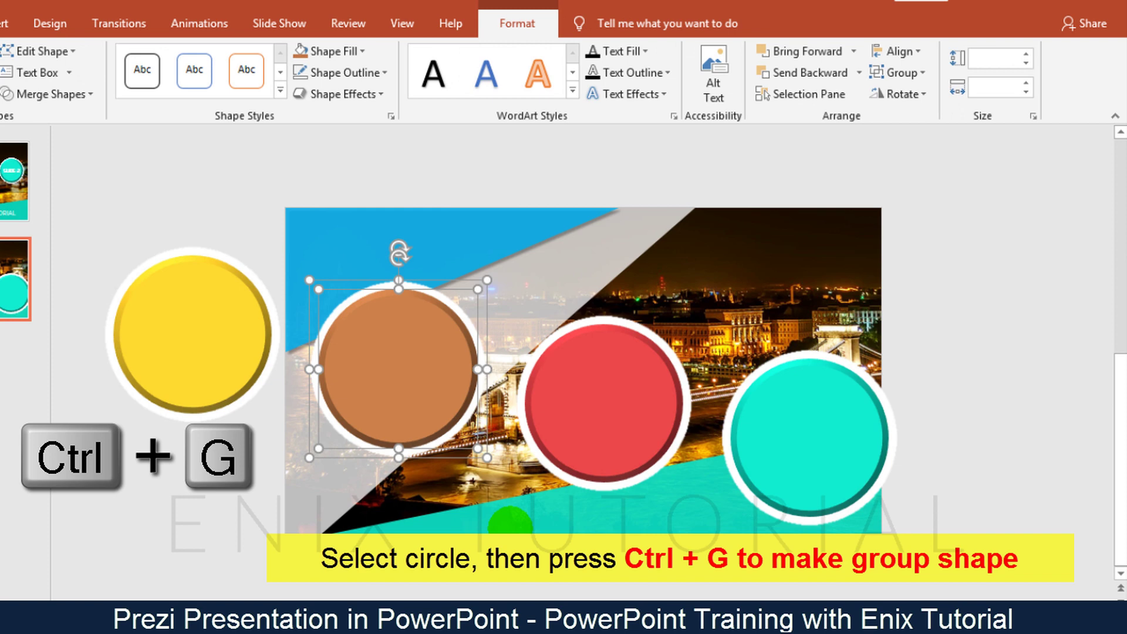
{"action": "left_click_drag", "start_coordinate": [496, 171], "coordinate": [714, 580]}
{"action": "key", "text": "ctrl+g"}
{"action": "left_click_drag", "start_coordinate": [698, 193], "coordinate": [934, 590]}
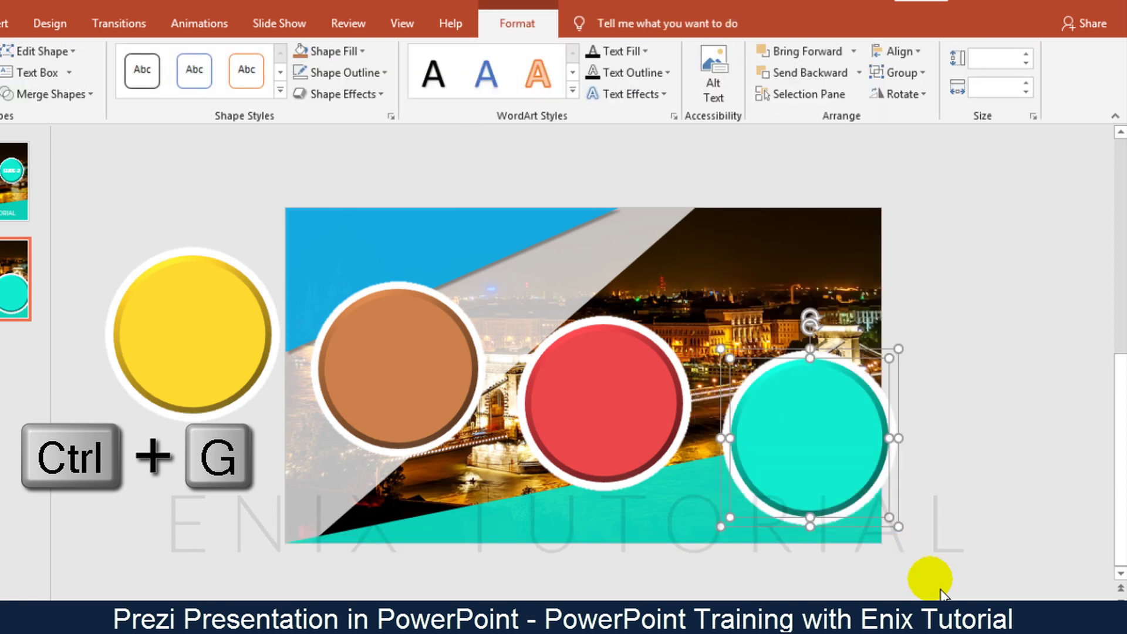
{"action": "key", "text": "ctrl+g"}
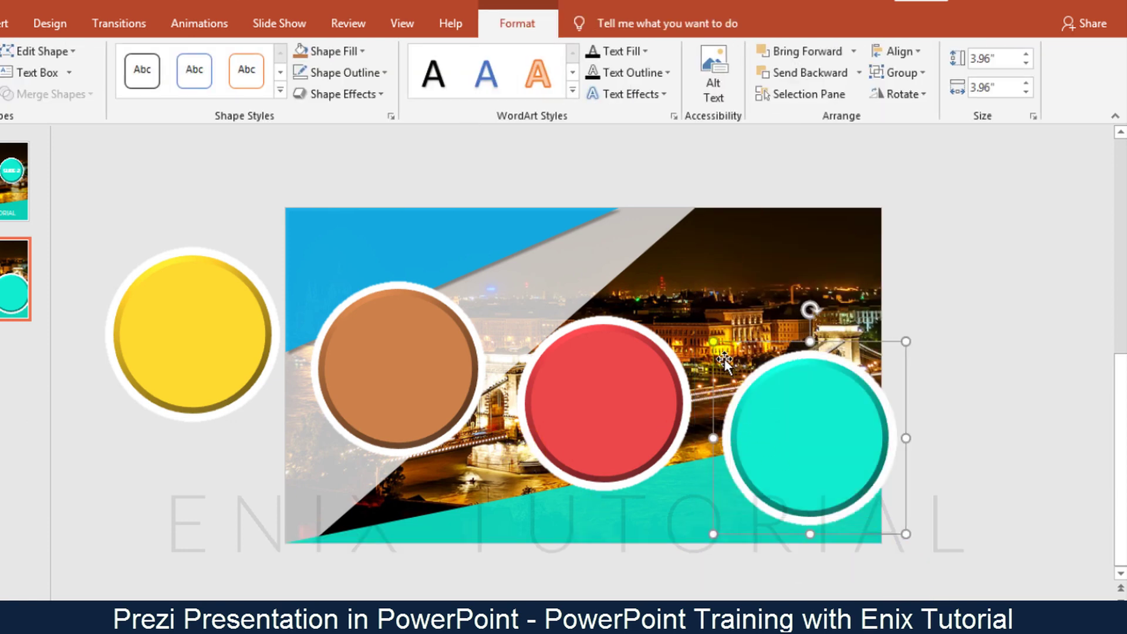
Shrink the teal, red and brown circle groups and space them across the bridge photo.
{"action": "left_click_drag", "start_coordinate": [724, 355], "coordinate": [764, 396]}
{"action": "left_click_drag", "start_coordinate": [828, 435], "coordinate": [798, 382]}
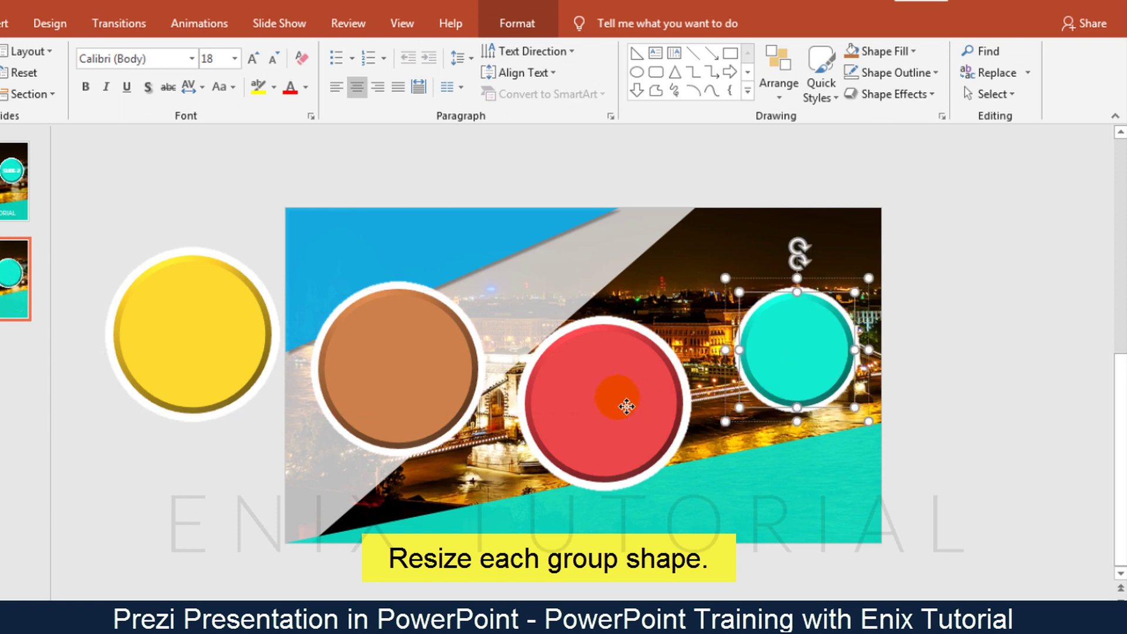
{"action": "left_click", "coordinate": [628, 407]}
{"action": "left_click_drag", "start_coordinate": [507, 307], "coordinate": [559, 358]}
{"action": "left_click_drag", "start_coordinate": [634, 433], "coordinate": [671, 416]}
{"action": "left_click", "coordinate": [417, 389]}
{"action": "left_click_drag", "start_coordinate": [303, 275], "coordinate": [350, 325]}
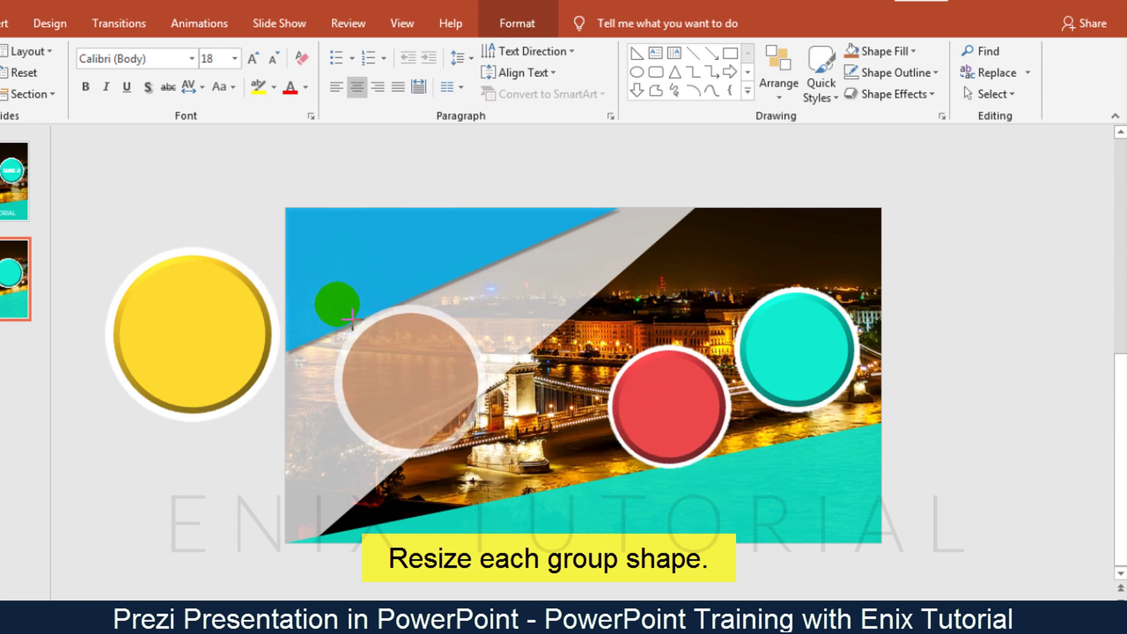
{"action": "left_click", "coordinate": [227, 460]}
{"action": "left_click_drag", "start_coordinate": [395, 390], "coordinate": [507, 438]}
{"action": "left_click", "coordinate": [776, 377]}
{"action": "left_click_drag", "start_coordinate": [772, 326], "coordinate": [751, 388]}
{"action": "left_click_drag", "start_coordinate": [688, 404], "coordinate": [716, 396]}
{"action": "left_click_drag", "start_coordinate": [537, 420], "coordinate": [566, 417]}
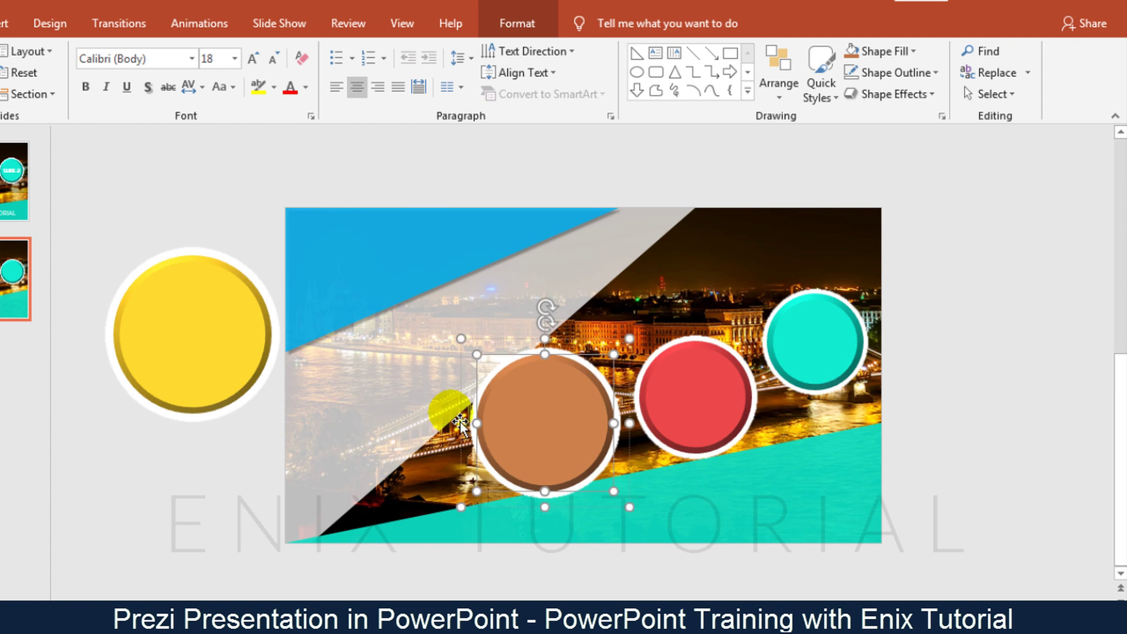
Resize the yellow circle group and move it onto the slide at the left of the row.
{"action": "left_click", "coordinate": [152, 353]}
{"action": "left_click_drag", "start_coordinate": [96, 238], "coordinate": [138, 275]}
{"action": "left_click_drag", "start_coordinate": [189, 365], "coordinate": [366, 442]}
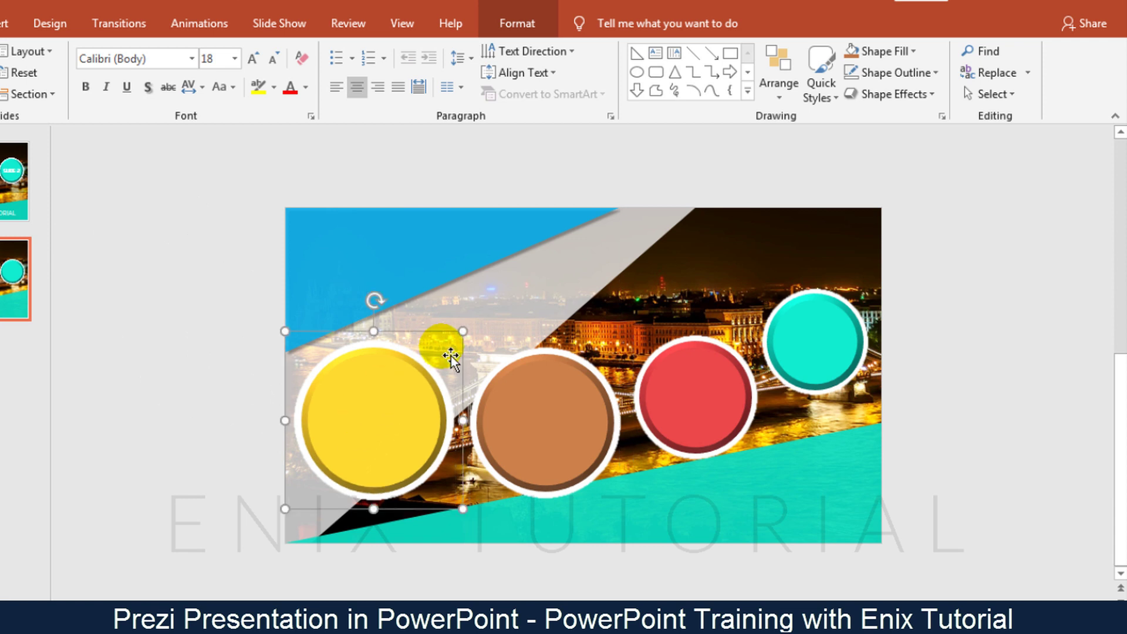
{"action": "left_click_drag", "start_coordinate": [465, 330], "coordinate": [459, 360]}
Nudge the yellow circle into the leftmost spot and add an INTRODUCE text box.
{"action": "left_click_drag", "start_coordinate": [408, 390], "coordinate": [405, 390]}
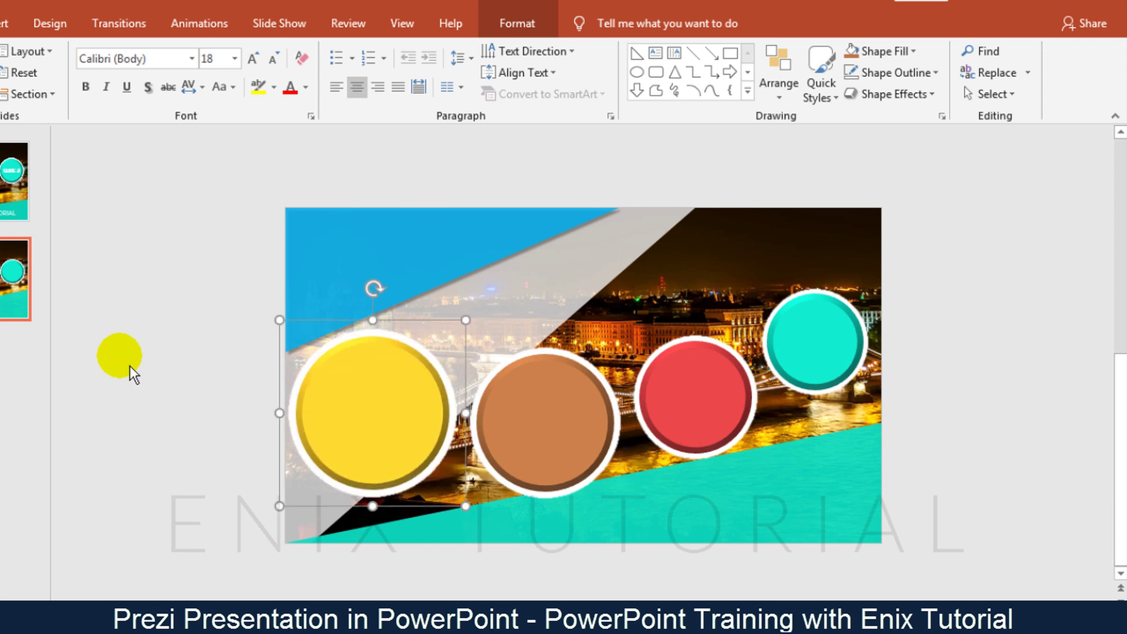
{"action": "left_click", "coordinate": [153, 375]}
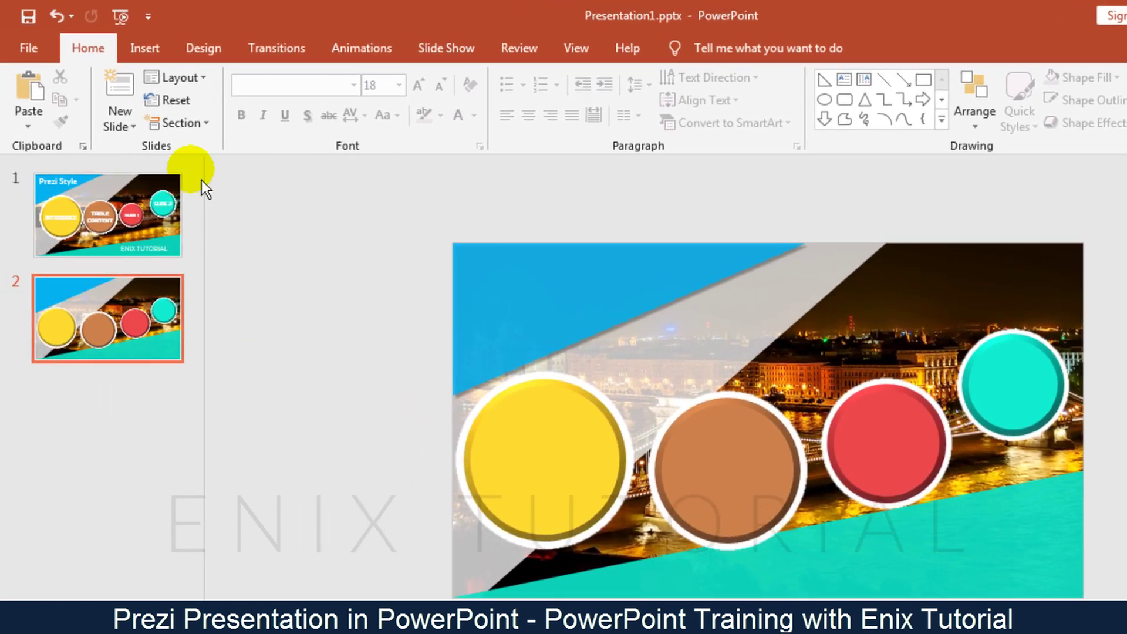
{"action": "left_click", "coordinate": [164, 55]}
{"action": "left_click", "coordinate": [892, 97]}
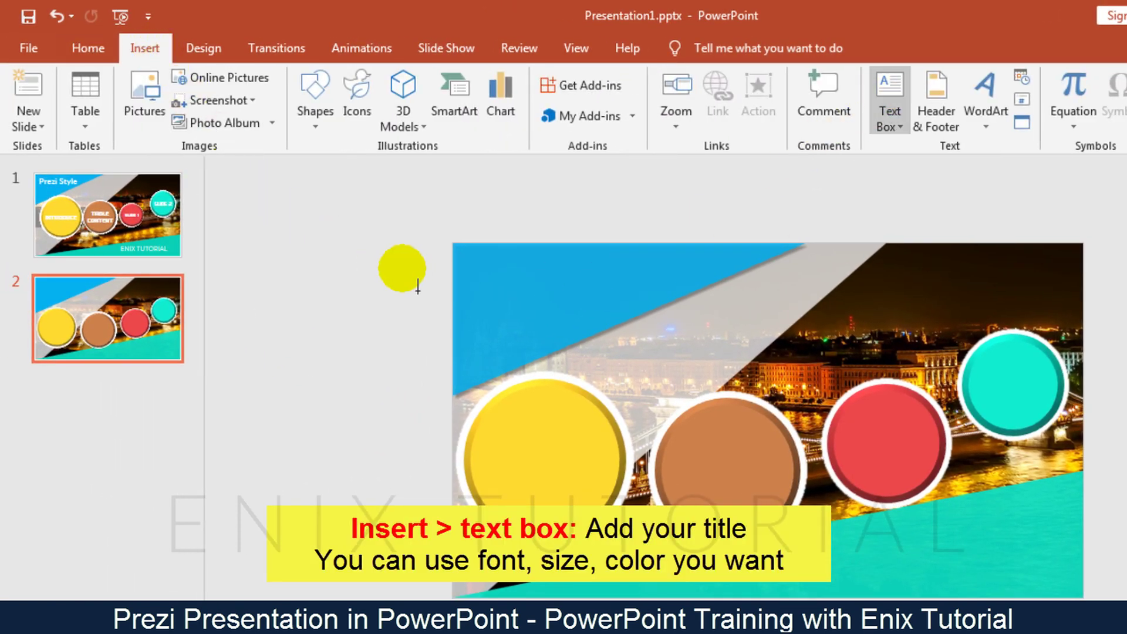
{"action": "left_click_drag", "start_coordinate": [279, 213], "coordinate": [415, 292]}
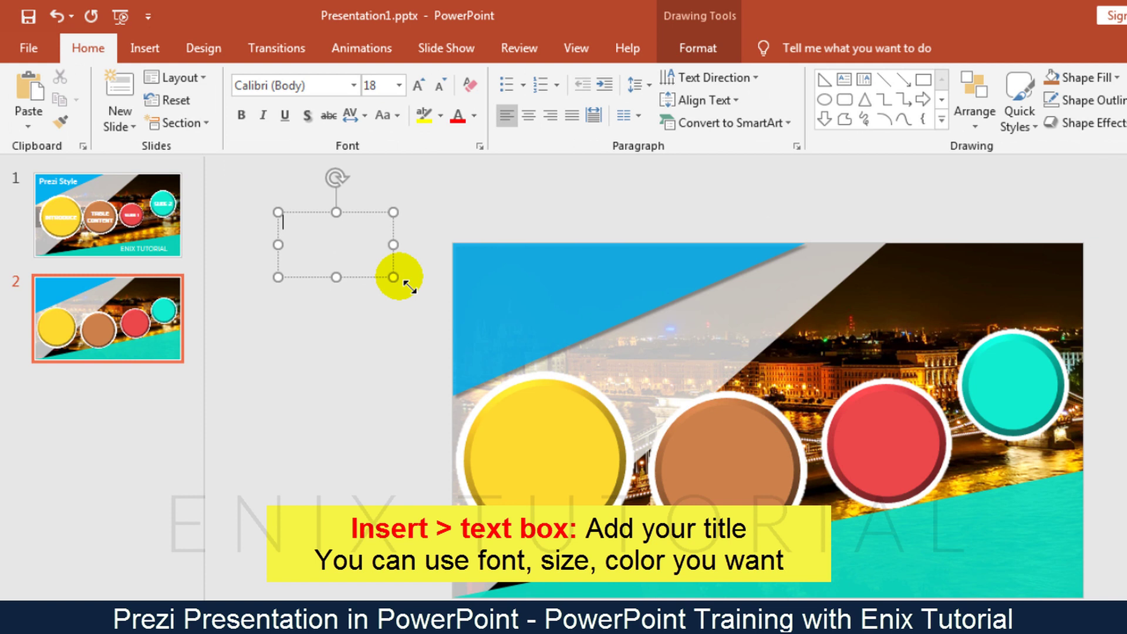
{"action": "type", "text": "INTRODUCE"}
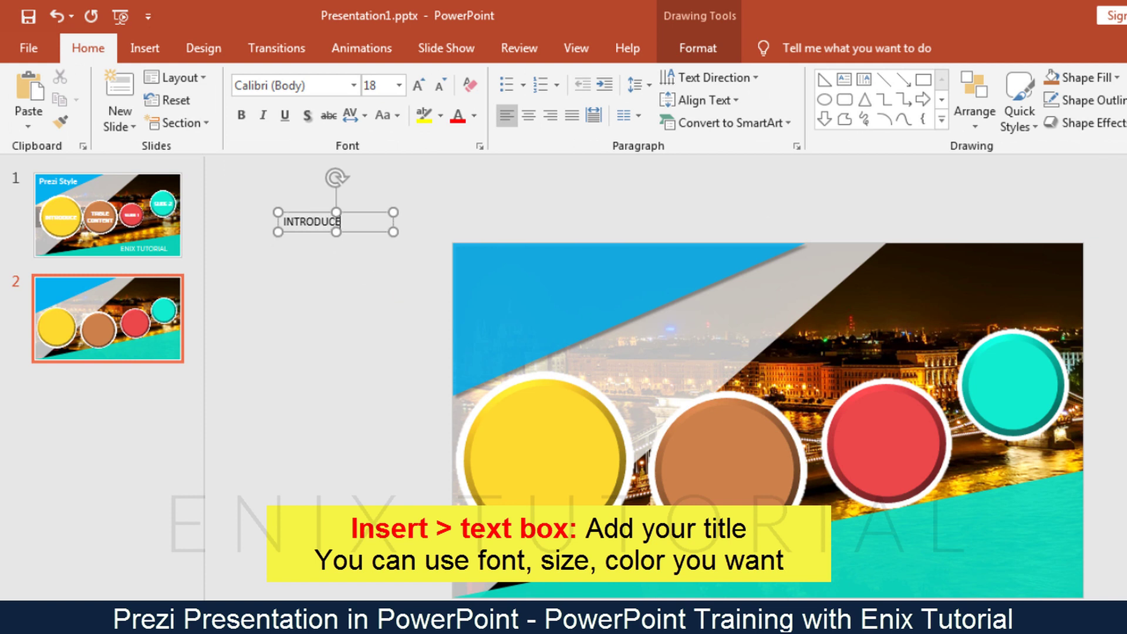
Format INTRODUCE as white 40 pt DAGGERSQUARE, widen its box and centre it on the yellow circle.
{"action": "key", "text": "ctrl+a"}
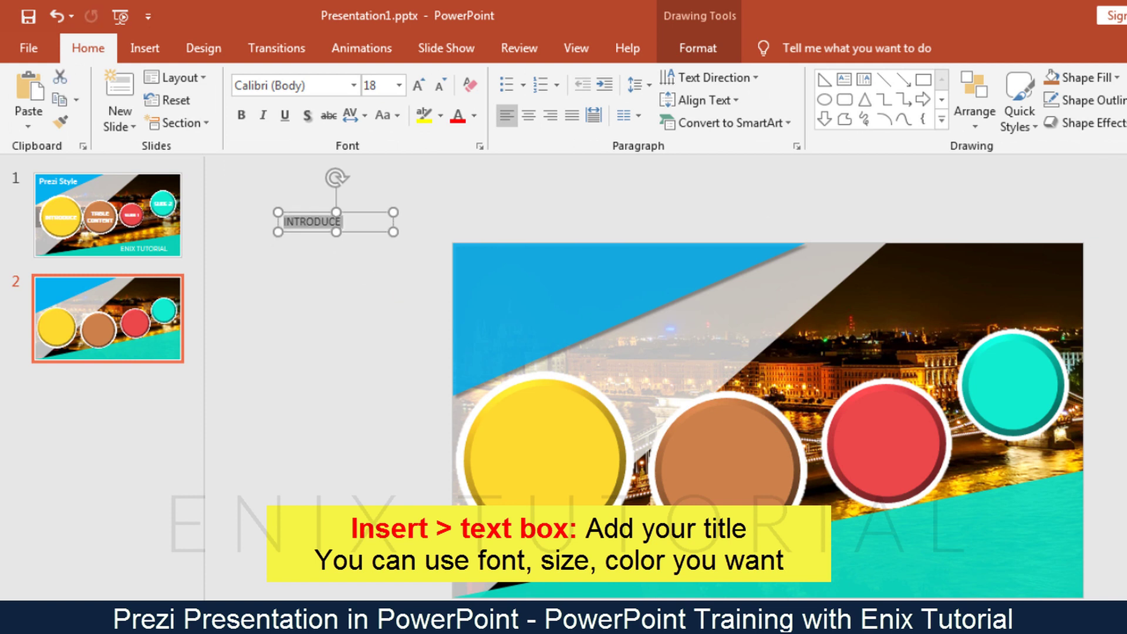
{"action": "left_click", "coordinate": [313, 94]}
{"action": "type", "text": "DAGGERSQUARE"}
{"action": "key", "text": "Return"}
{"action": "left_click", "coordinate": [386, 92]}
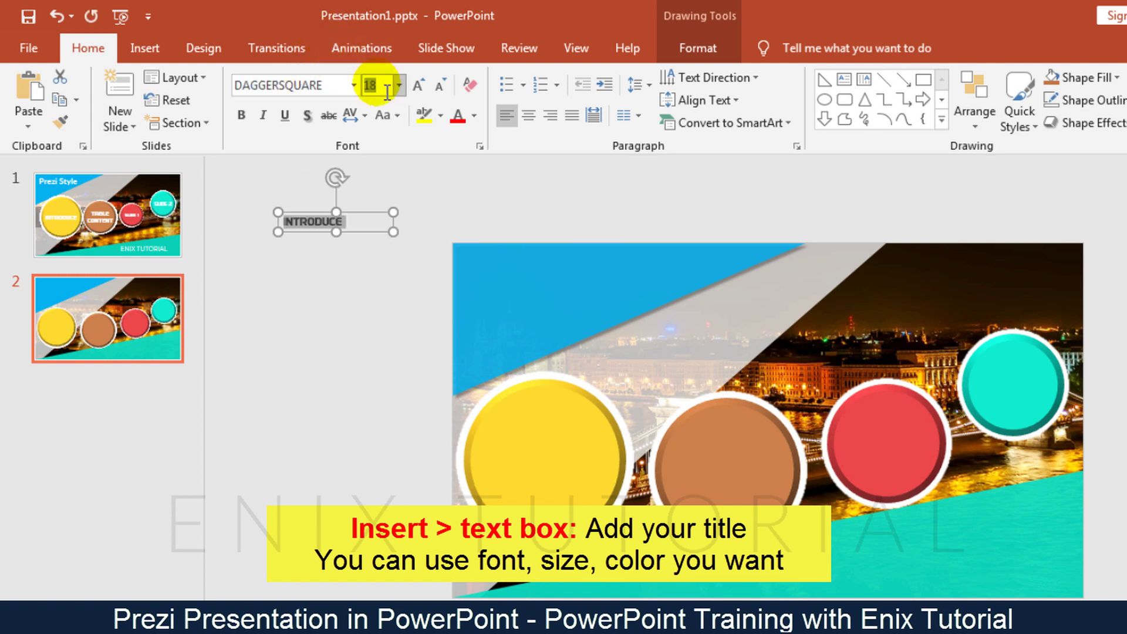
{"action": "type", "text": "40"}
{"action": "key", "text": "Return"}
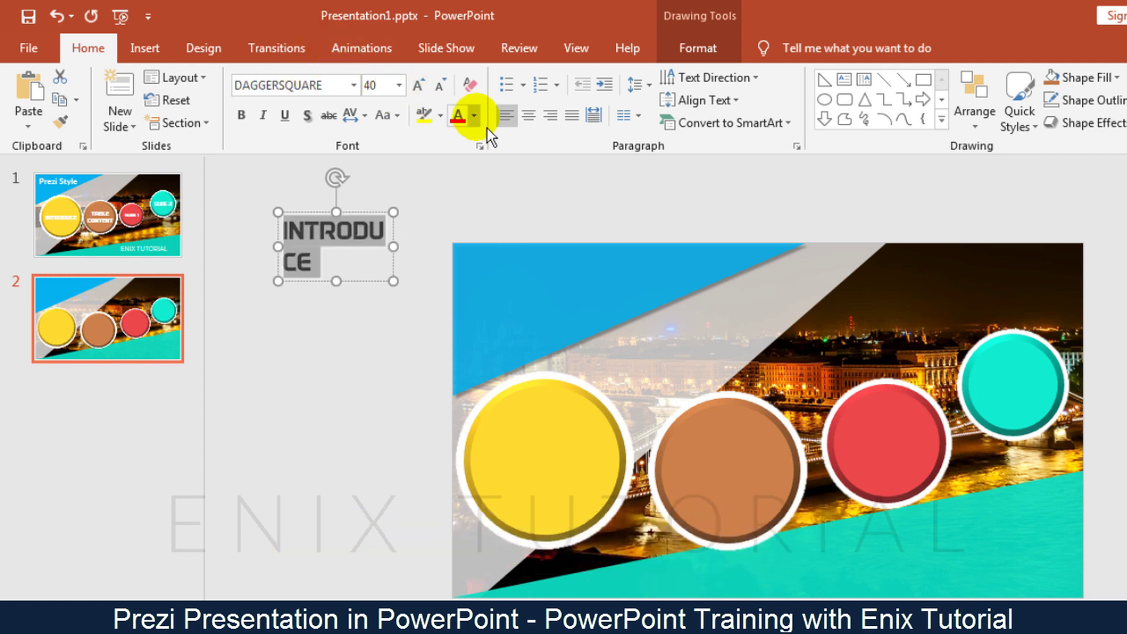
{"action": "left_click", "coordinate": [474, 116]}
{"action": "left_click", "coordinate": [458, 160]}
{"action": "left_click_drag", "start_coordinate": [391, 246], "coordinate": [582, 481]}
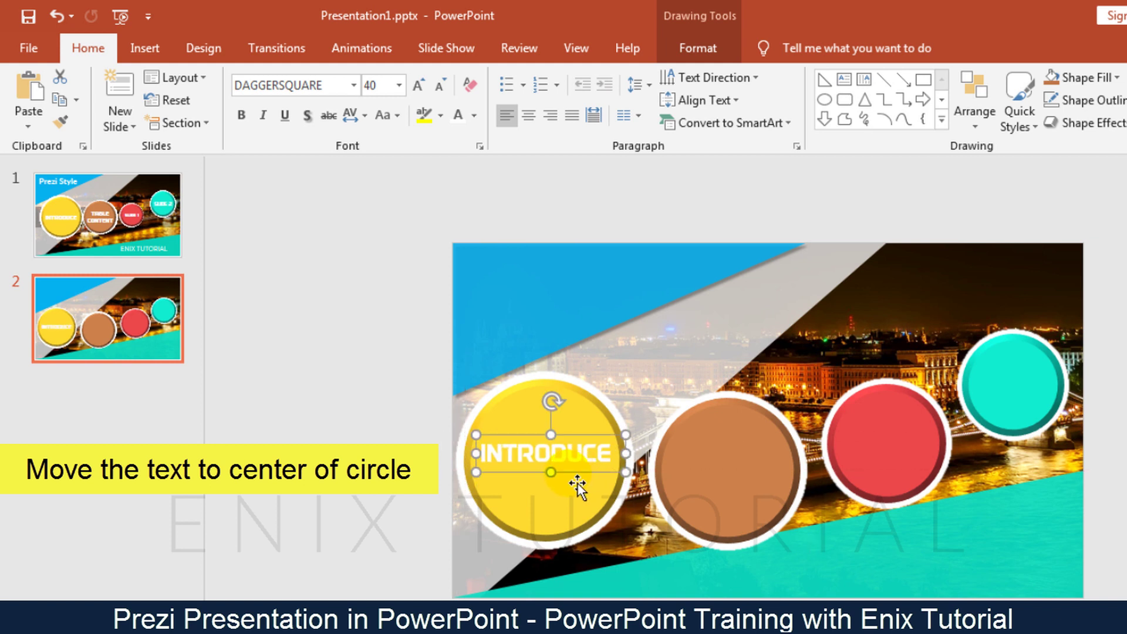
{"action": "left_click_drag", "start_coordinate": [586, 480], "coordinate": [583, 485]}
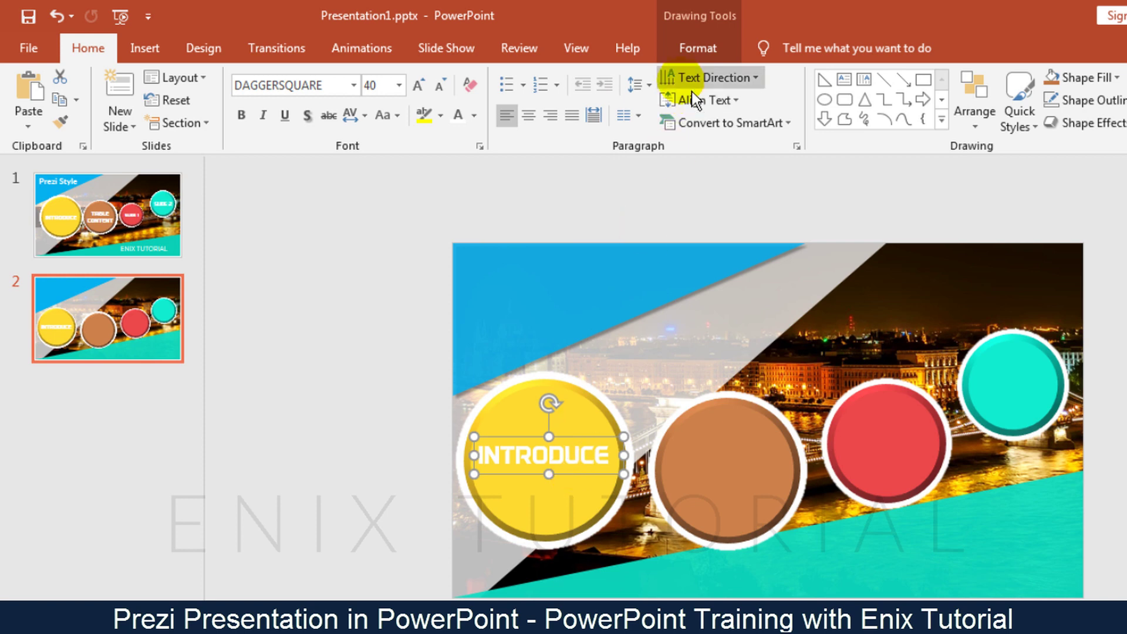
Give the INTRODUCE text the first Inner shadow preset with a 6 pt distance.
{"action": "left_click", "coordinate": [695, 52]}
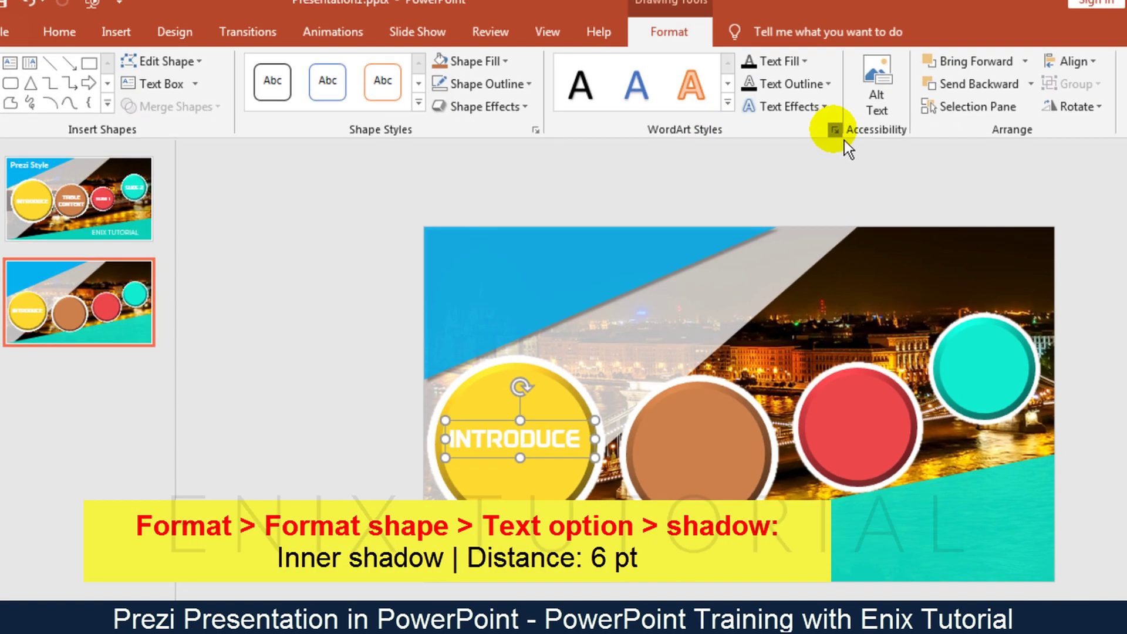
{"action": "left_click", "coordinate": [864, 146]}
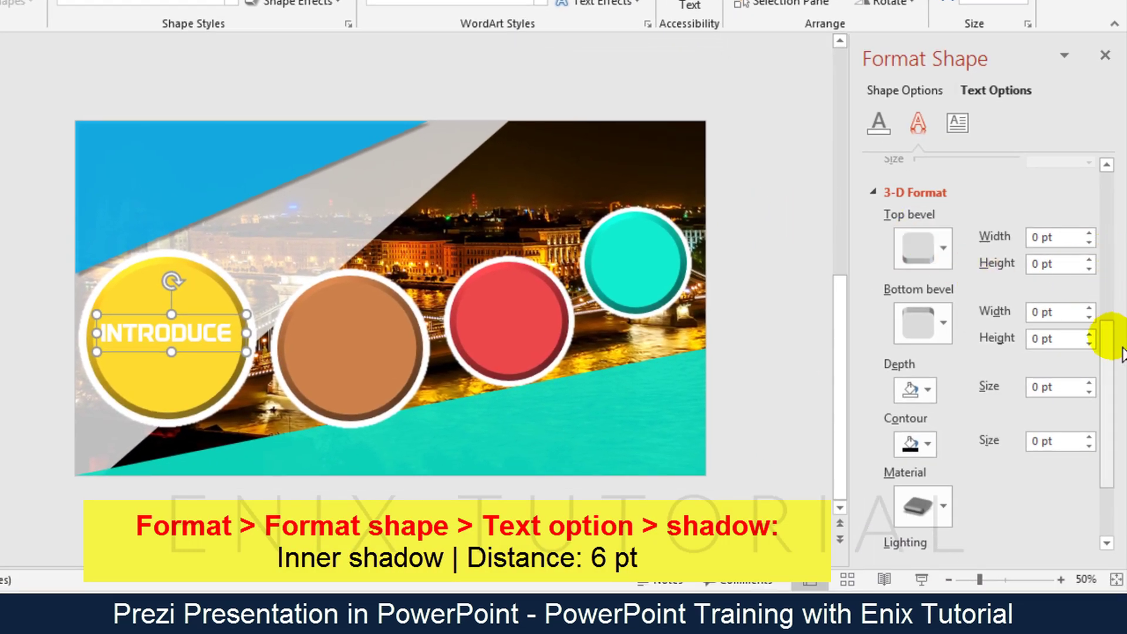
{"action": "left_click_drag", "start_coordinate": [1109, 357], "coordinate": [1110, 193]}
{"action": "left_click", "coordinate": [1089, 194]}
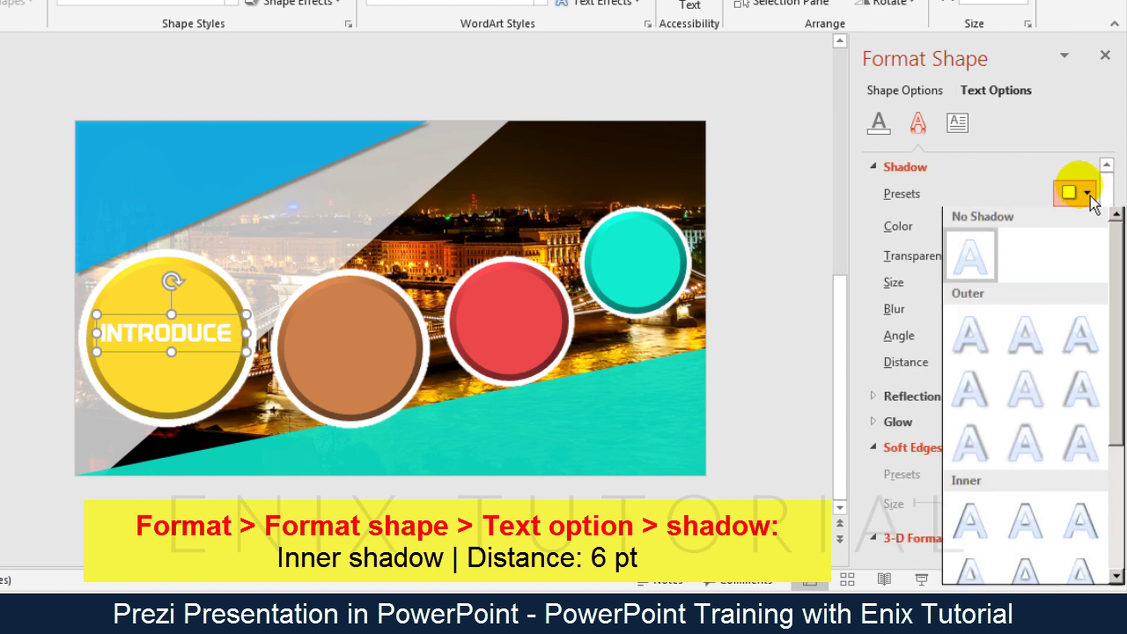
{"action": "left_click", "coordinate": [986, 538]}
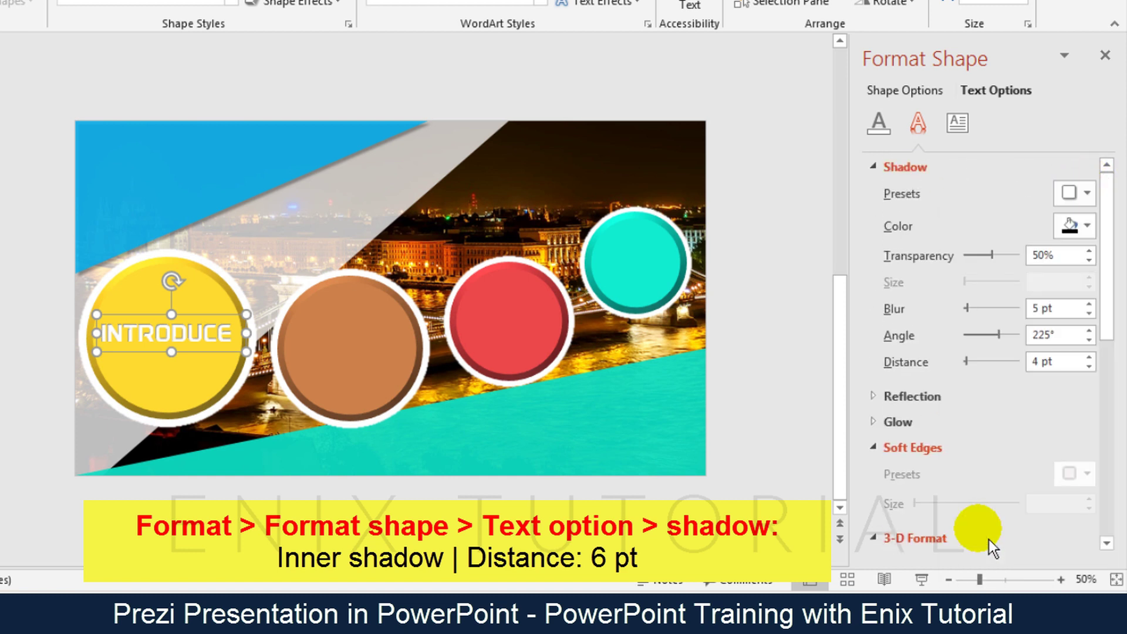
{"action": "left_click", "coordinate": [1089, 357]}
{"action": "left_click", "coordinate": [1089, 357]}
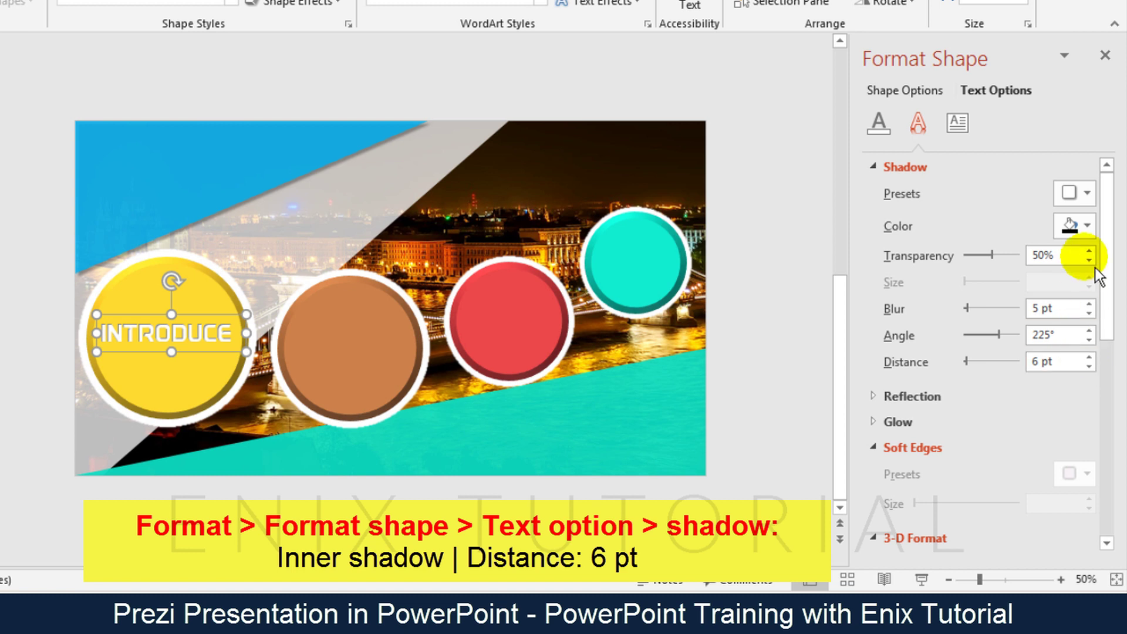
{"action": "left_click", "coordinate": [1105, 55]}
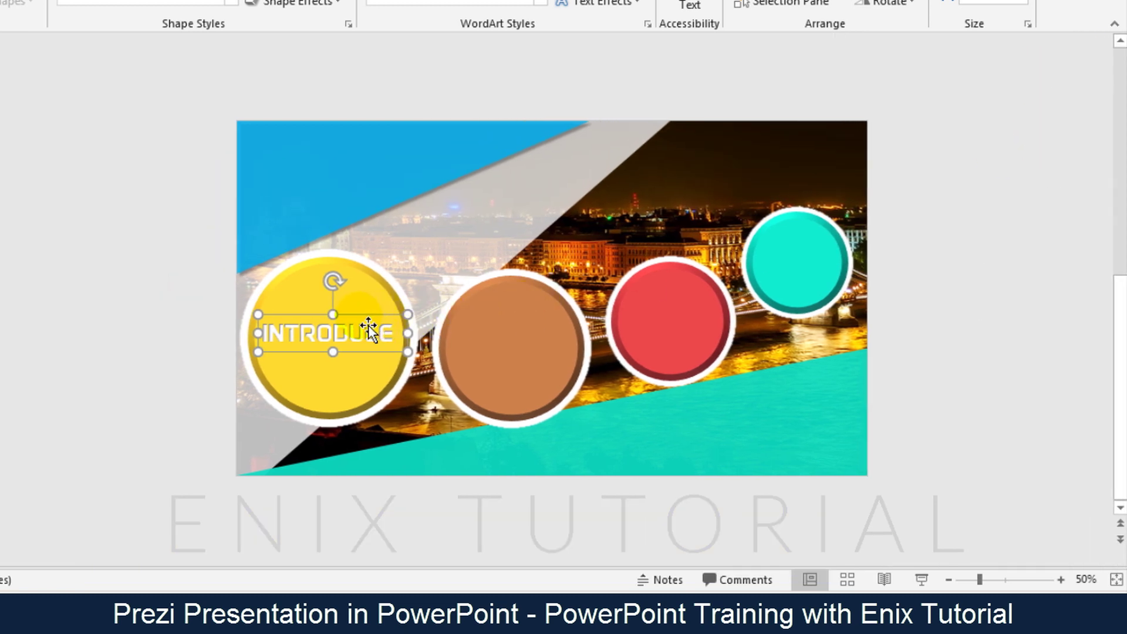
Copy the INTRODUCE label onto the brown circle and retype it as TABLE OF CONTENT on two lines.
{"action": "key", "text": "ctrl+c"}
{"action": "key", "text": "ctrl+v"}
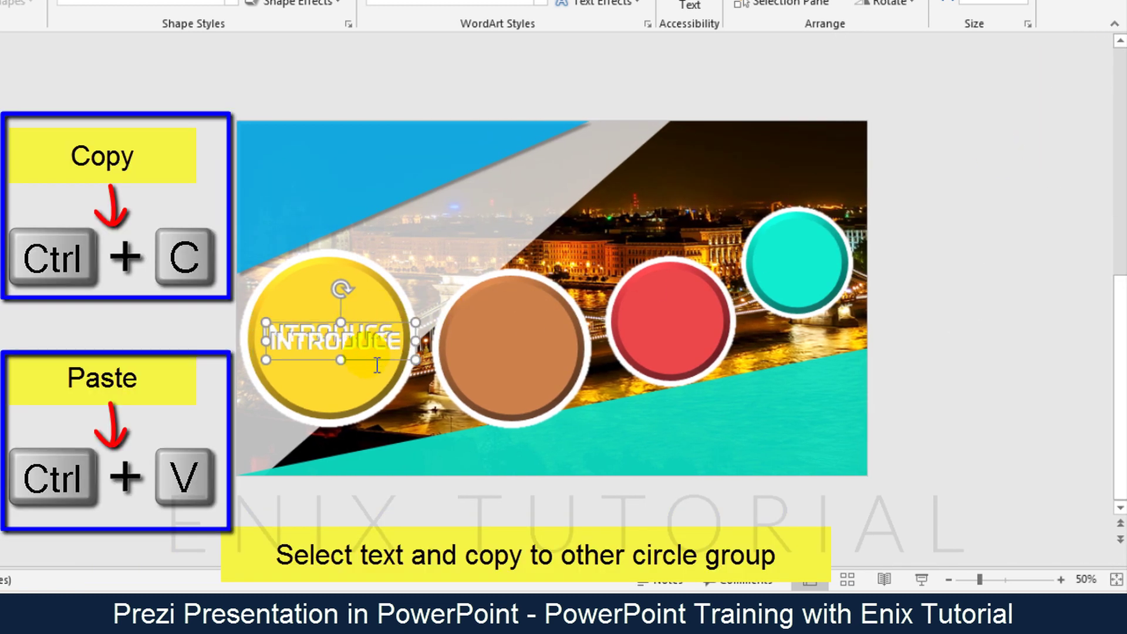
{"action": "left_click_drag", "start_coordinate": [374, 371], "coordinate": [547, 371]}
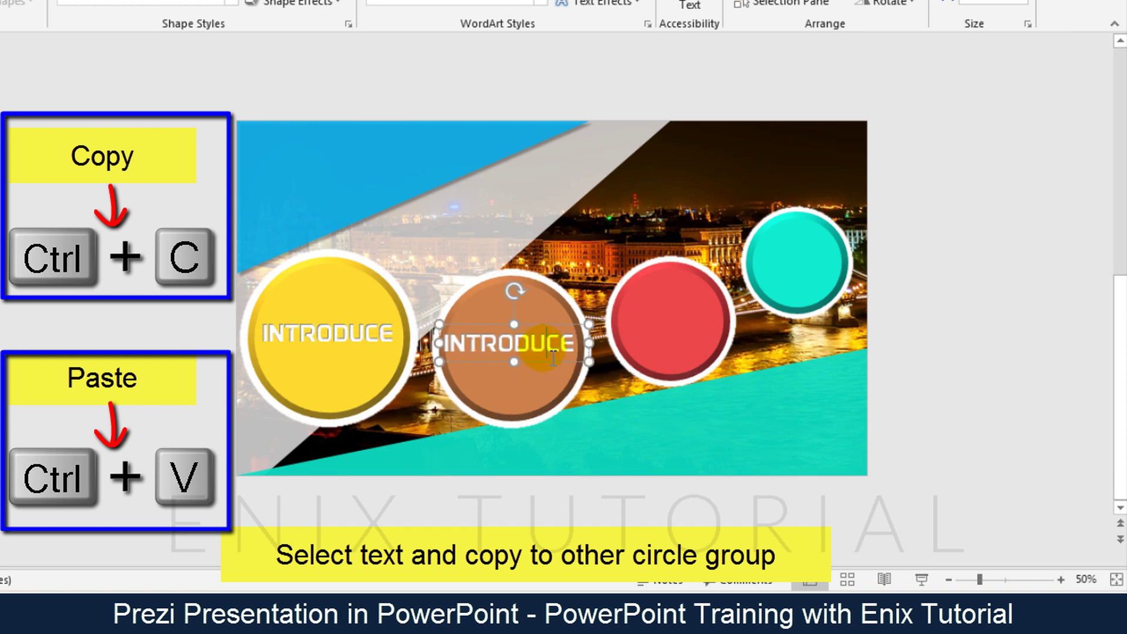
{"action": "double_click", "coordinate": [553, 357]}
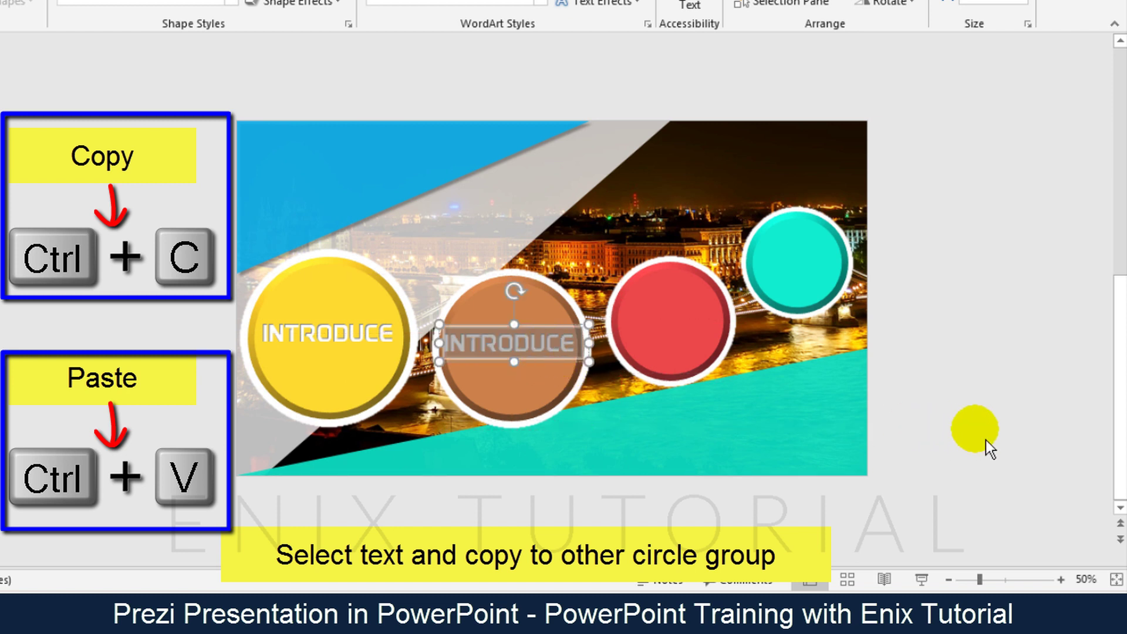
{"action": "type", "text": "TABLE"}
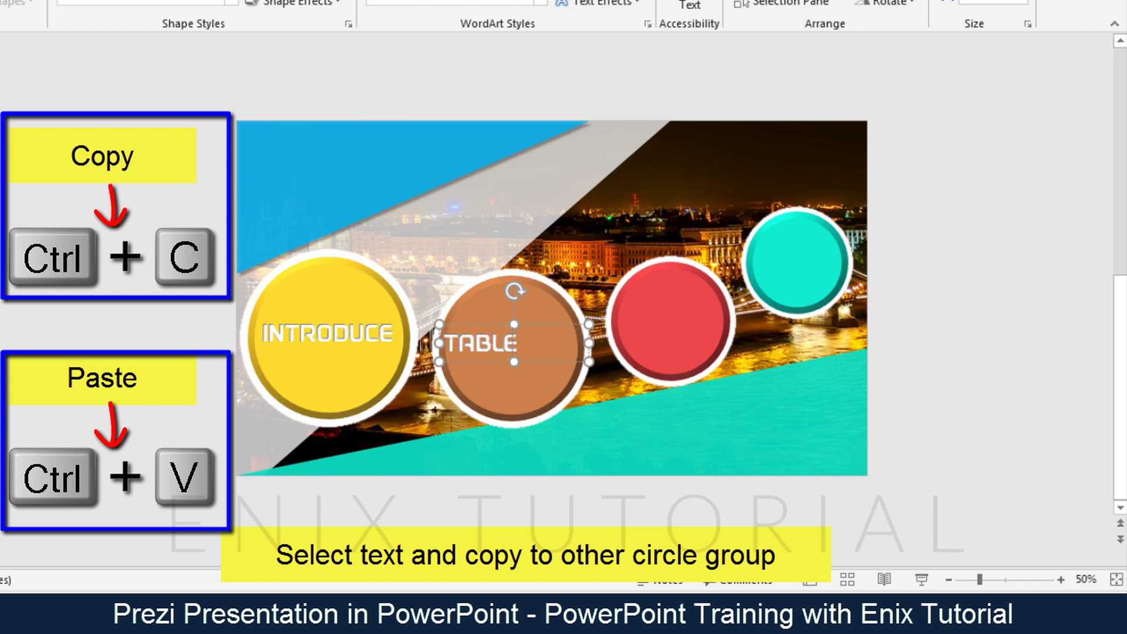
{"action": "type", "text": " OF"}
{"action": "key", "text": "Return"}
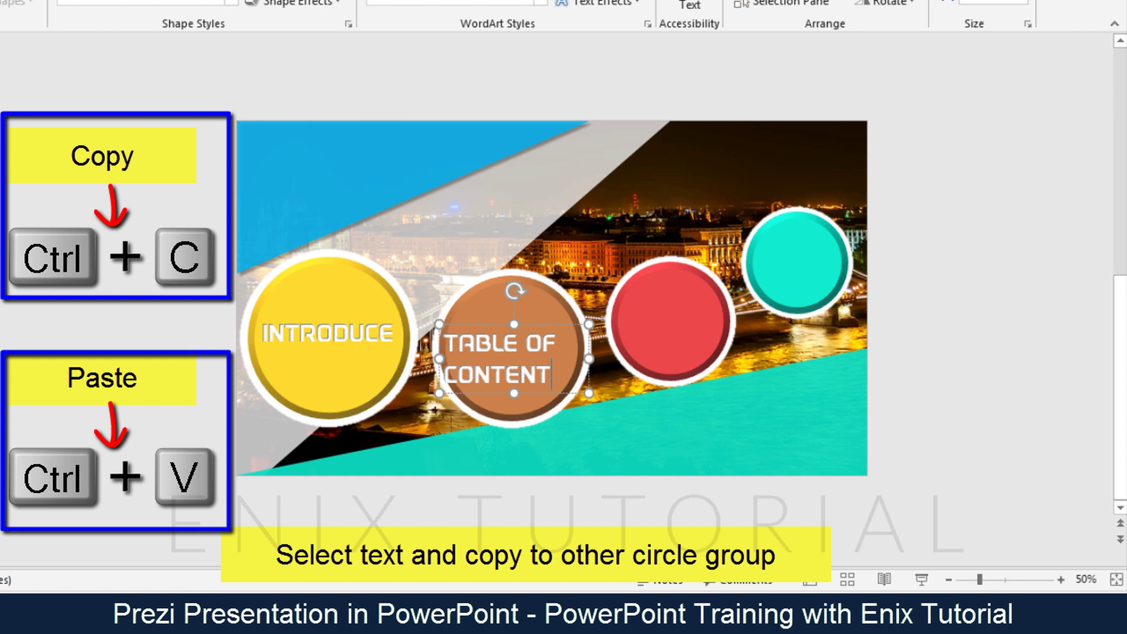
{"action": "left_click_drag", "start_coordinate": [548, 335], "coordinate": [561, 323]}
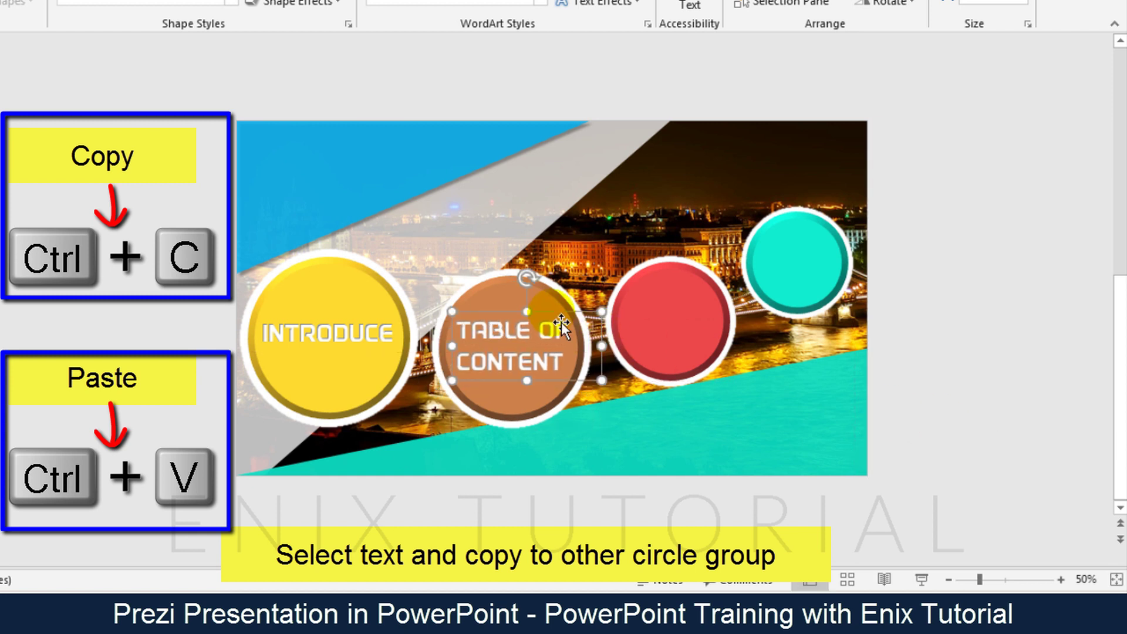
Paste label copies onto the red and teal circles reading SLIDE 1 and SLIDE 2.
{"action": "key", "text": "ctrl+c"}
{"action": "key", "text": "ctrl+v"}
{"action": "left_click_drag", "start_coordinate": [713, 350], "coordinate": [715, 347]}
{"action": "type", "text": "SLIDE"}
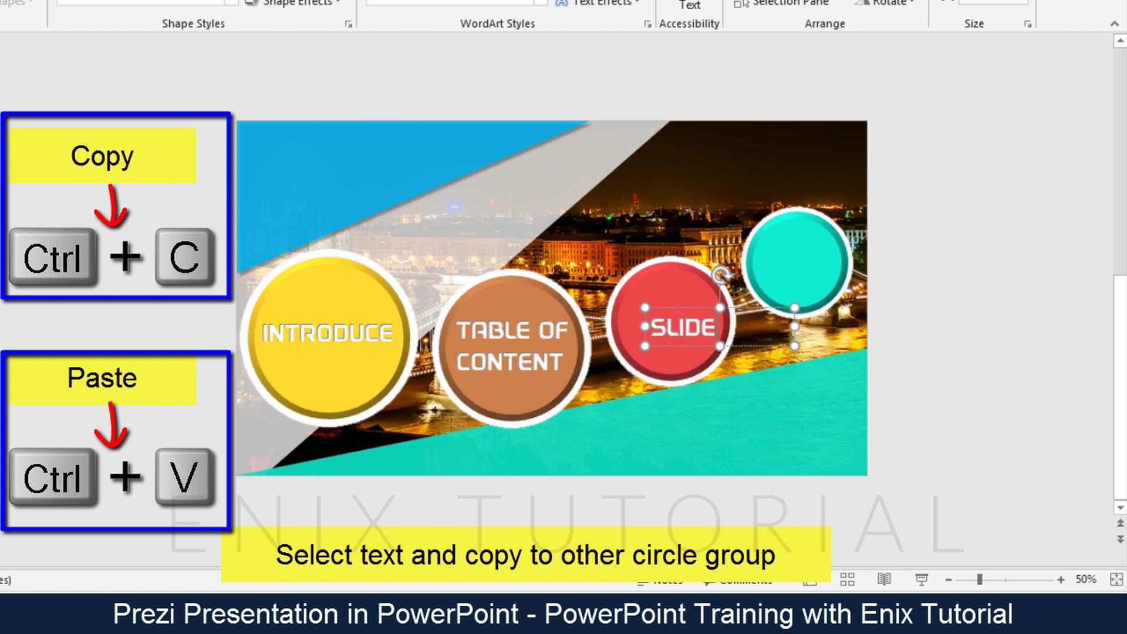
{"action": "type", "text": " 1"}
{"action": "left_click_drag", "start_coordinate": [794, 333], "coordinate": [887, 305]}
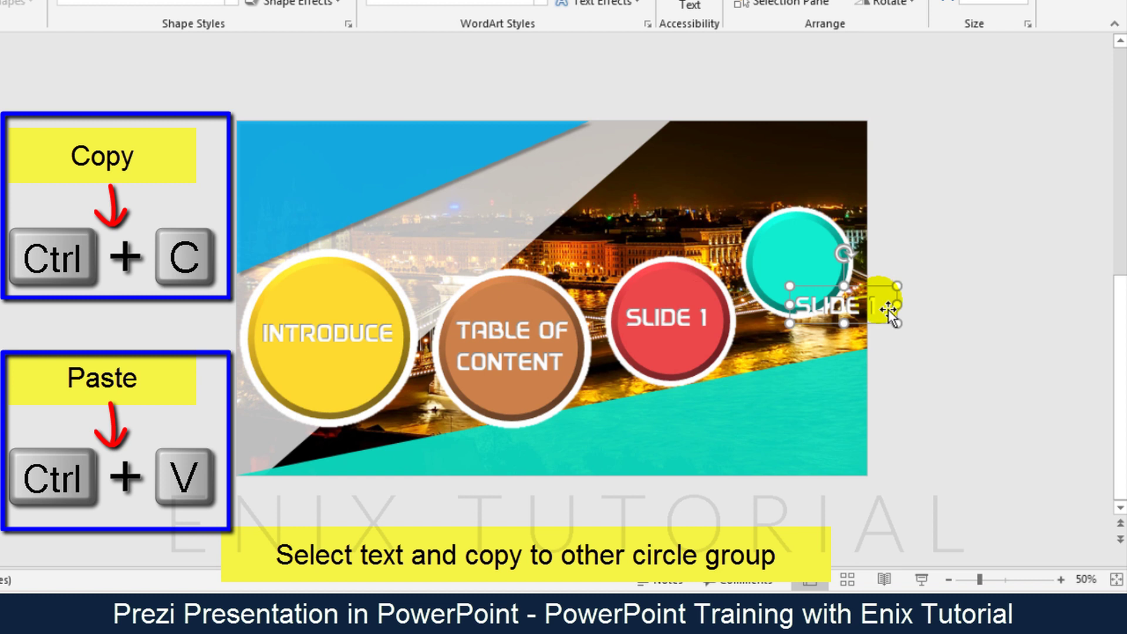
{"action": "key", "text": "BackSpace"}
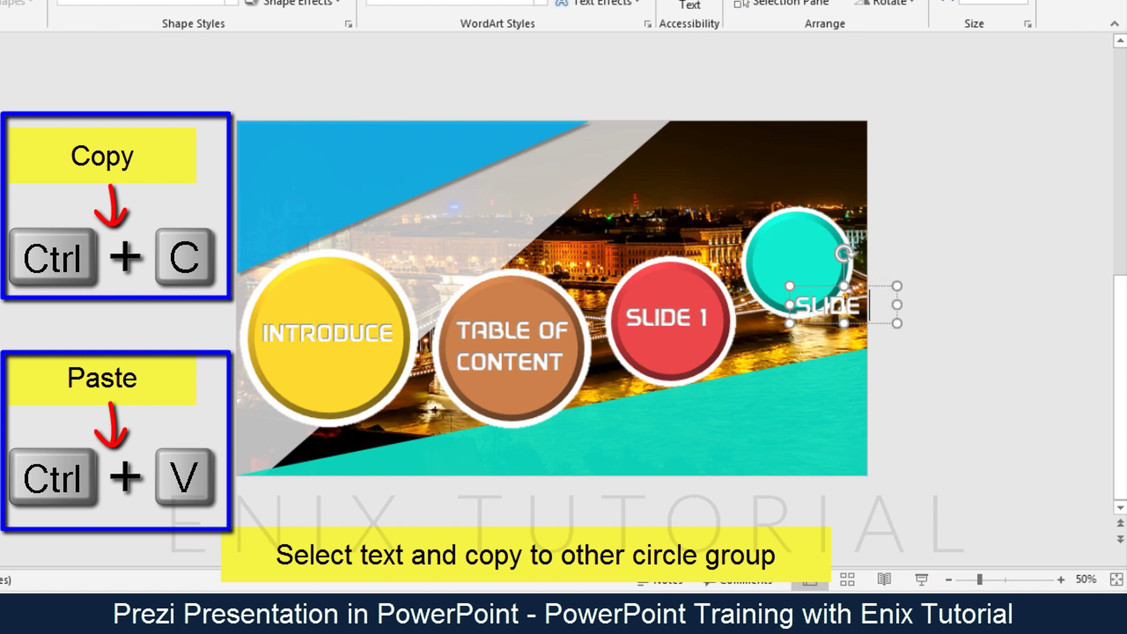
{"action": "left_click_drag", "start_coordinate": [886, 297], "coordinate": [848, 249]}
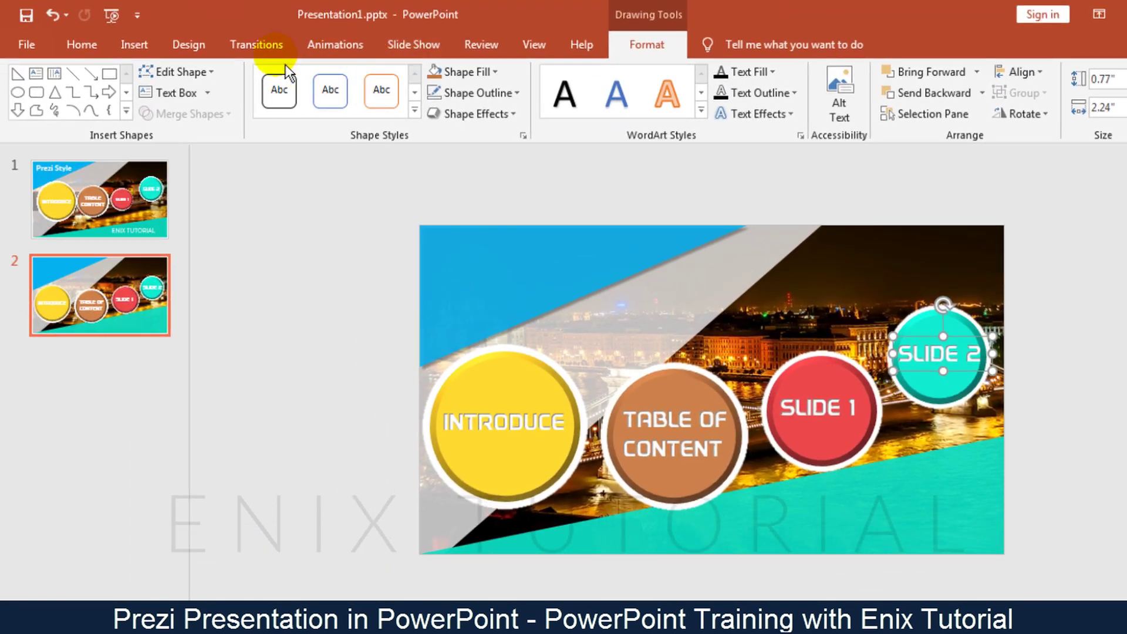
Set the SLIDE 2 label to 32 pt and centre it in the teal circle.
{"action": "left_click", "coordinate": [94, 50]}
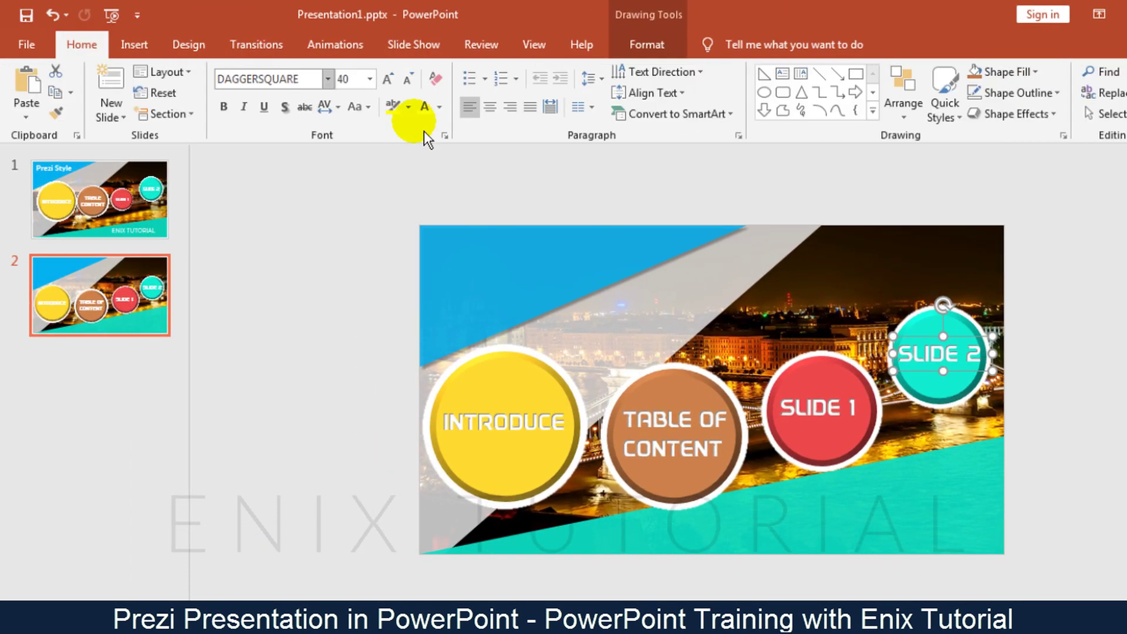
{"action": "left_click", "coordinate": [371, 81]}
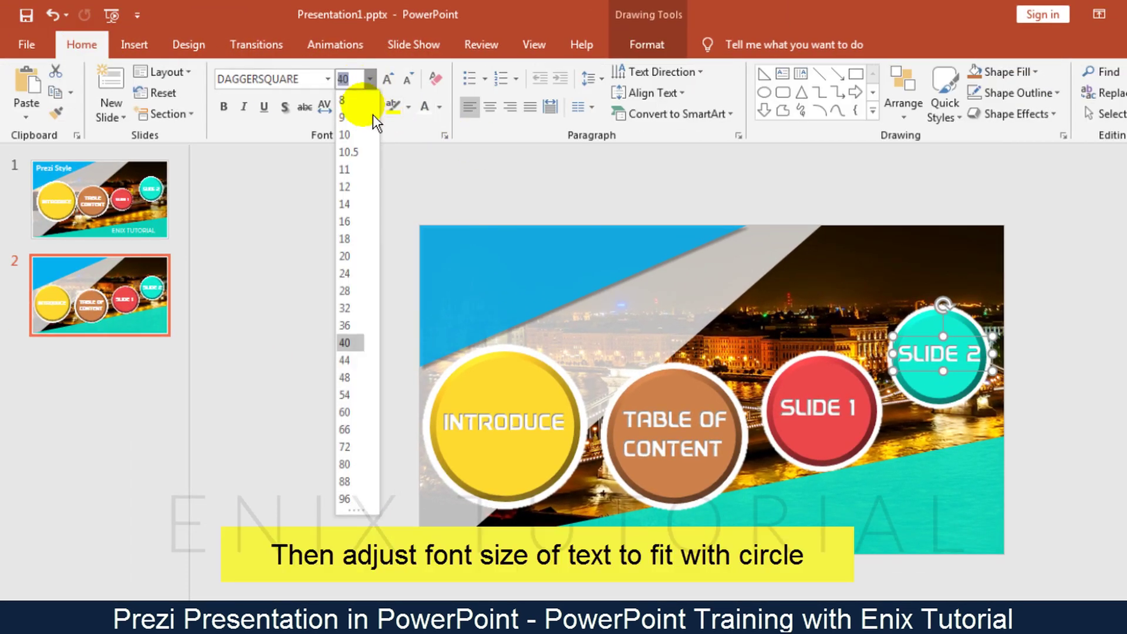
{"action": "left_click", "coordinate": [355, 311]}
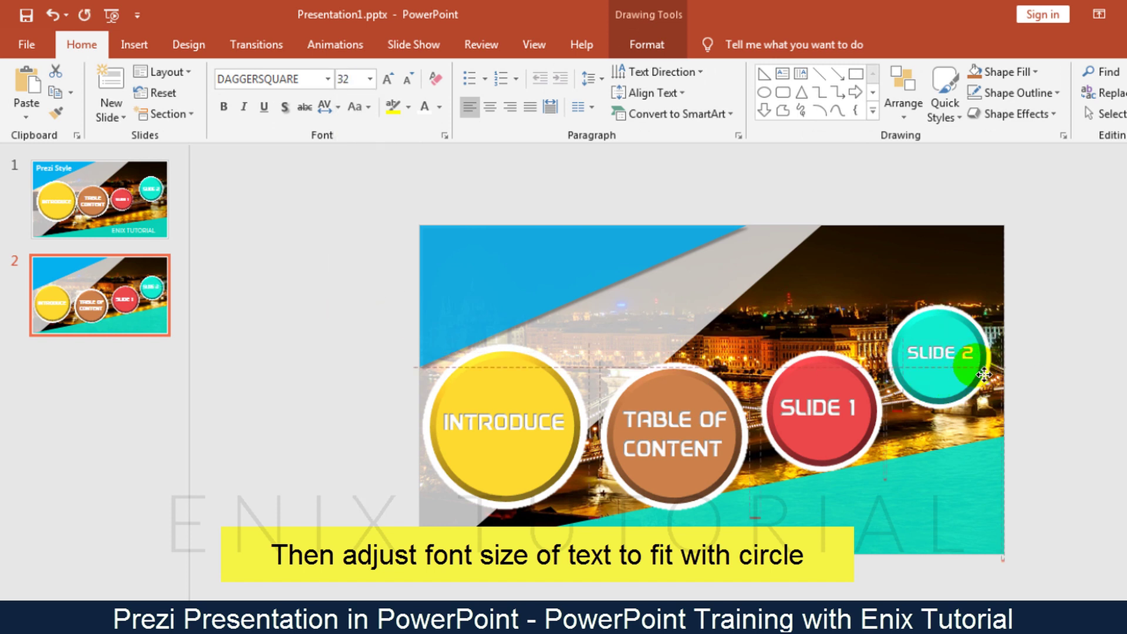
{"action": "mouse_move", "coordinate": [993, 357]}
{"action": "left_mouse_down"}
{"action": "mouse_move", "coordinate": [1002, 360]}
{"action": "mouse_move", "coordinate": [988, 359]}
{"action": "left_mouse_up"}
Make TABLE OF CONTENT 36 pt and narrow its box to fit the brown circle.
{"action": "left_click", "coordinate": [832, 422]}
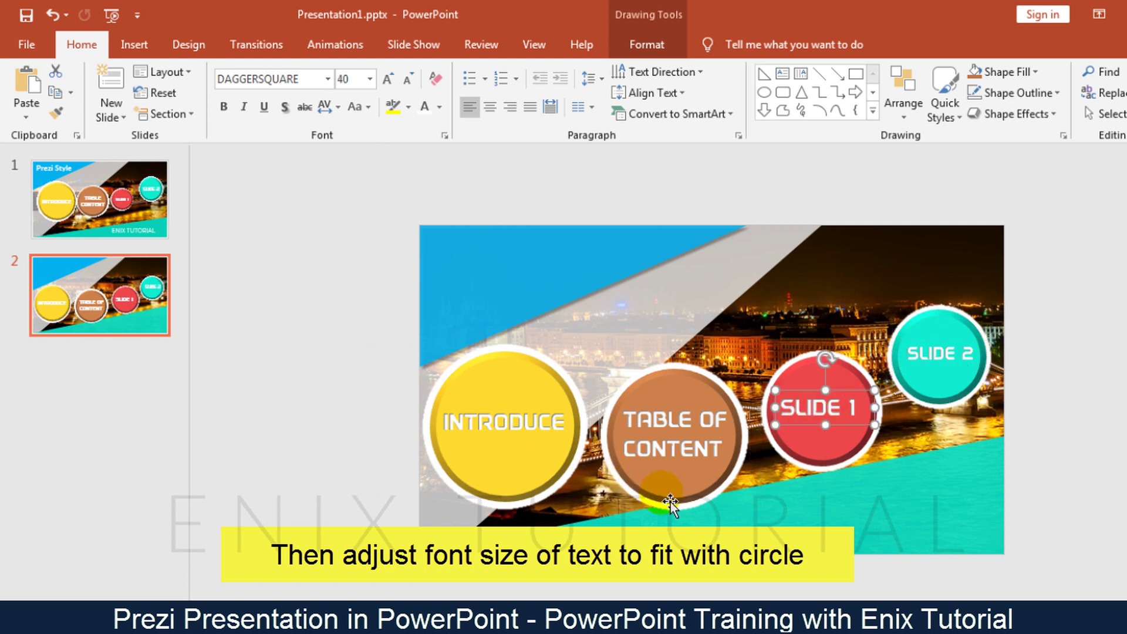
{"action": "left_click", "coordinate": [671, 460]}
{"action": "left_click", "coordinate": [370, 79]}
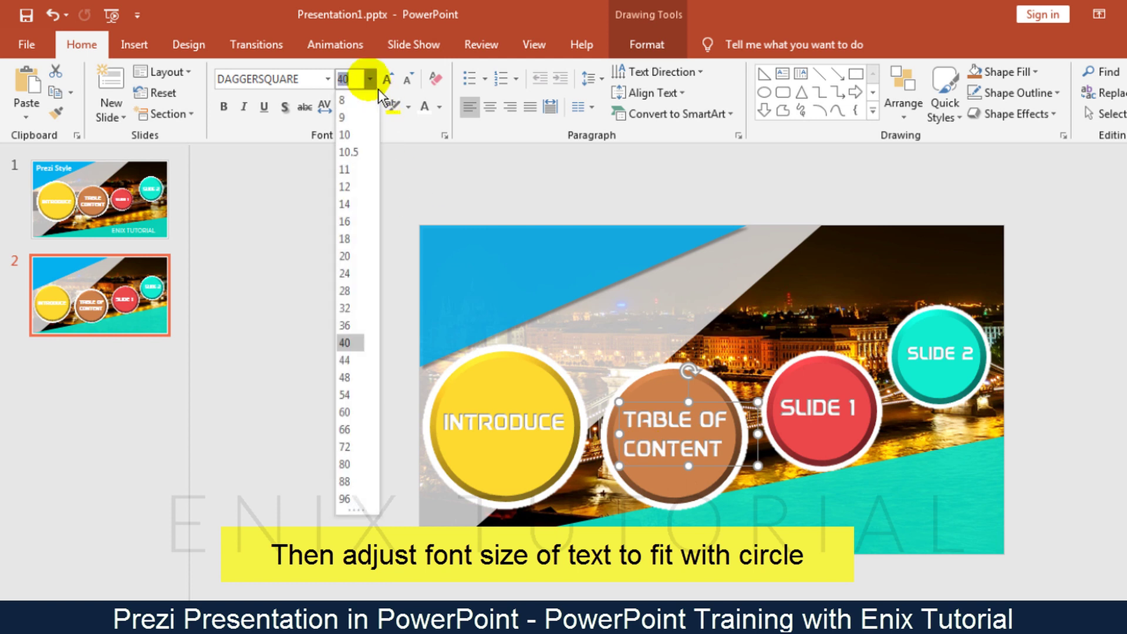
{"action": "left_click", "coordinate": [360, 333]}
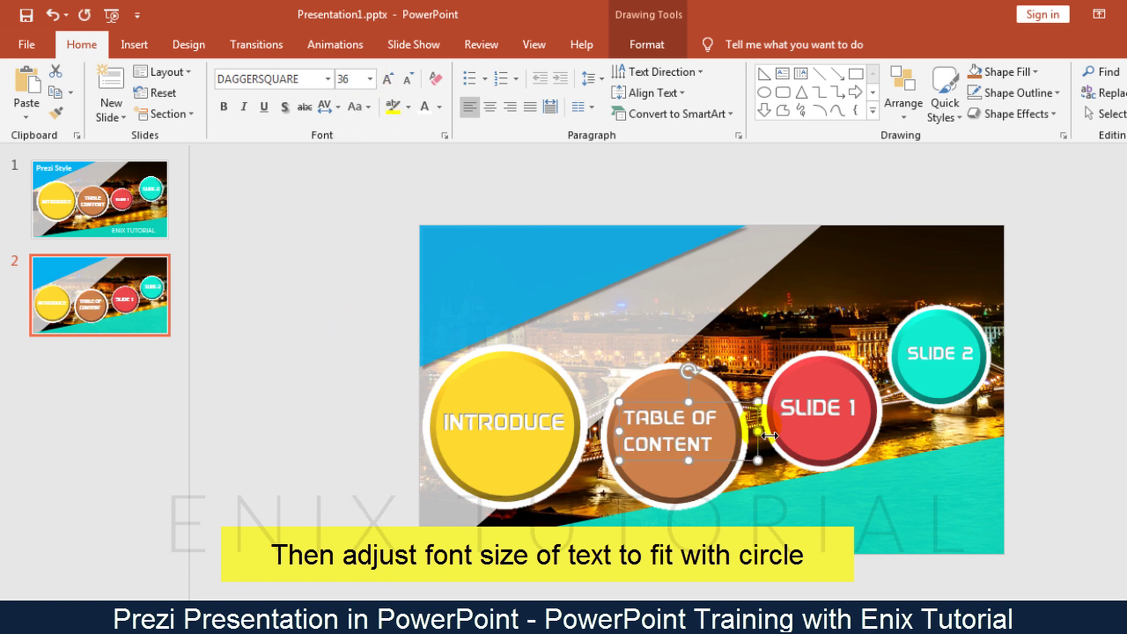
{"action": "mouse_move", "coordinate": [768, 440]}
{"action": "left_mouse_down"}
{"action": "mouse_move", "coordinate": [743, 440]}
{"action": "mouse_move", "coordinate": [710, 470]}
{"action": "left_mouse_up"}
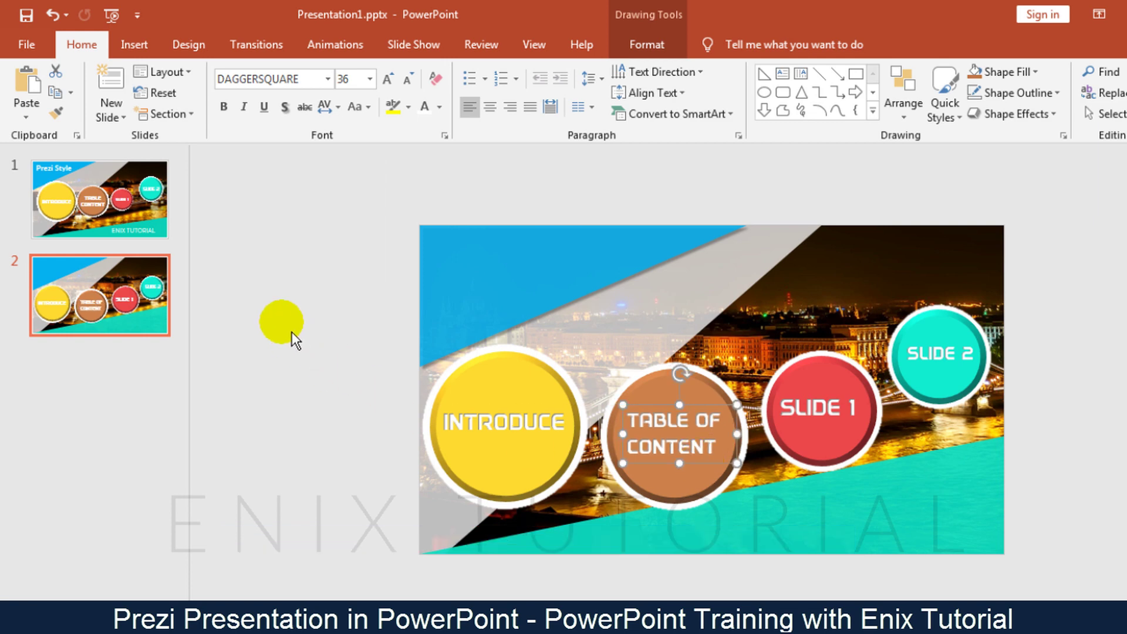
{"action": "left_click", "coordinate": [291, 311]}
Add a text box reading Prezi Style above the slide.
{"action": "left_click", "coordinate": [145, 46]}
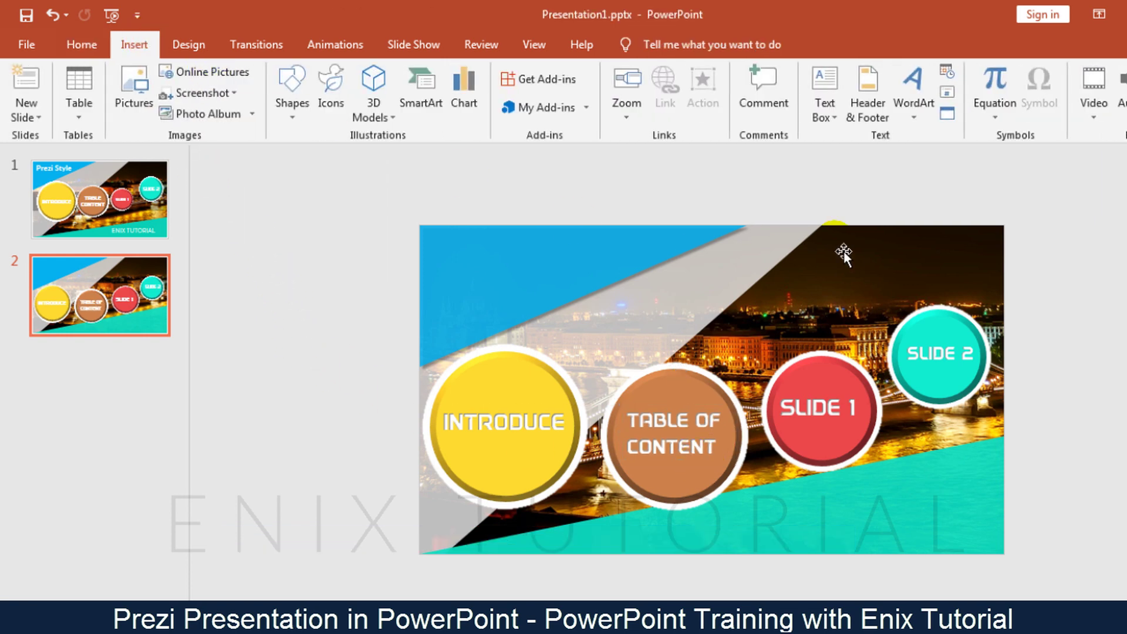
{"action": "left_click", "coordinate": [834, 89]}
{"action": "mouse_move", "coordinate": [316, 212]}
{"action": "left_mouse_down"}
{"action": "mouse_move", "coordinate": [470, 271]}
{"action": "mouse_move", "coordinate": [534, 275]}
{"action": "left_mouse_up"}
{"action": "type", "text": "Prezi Style"}
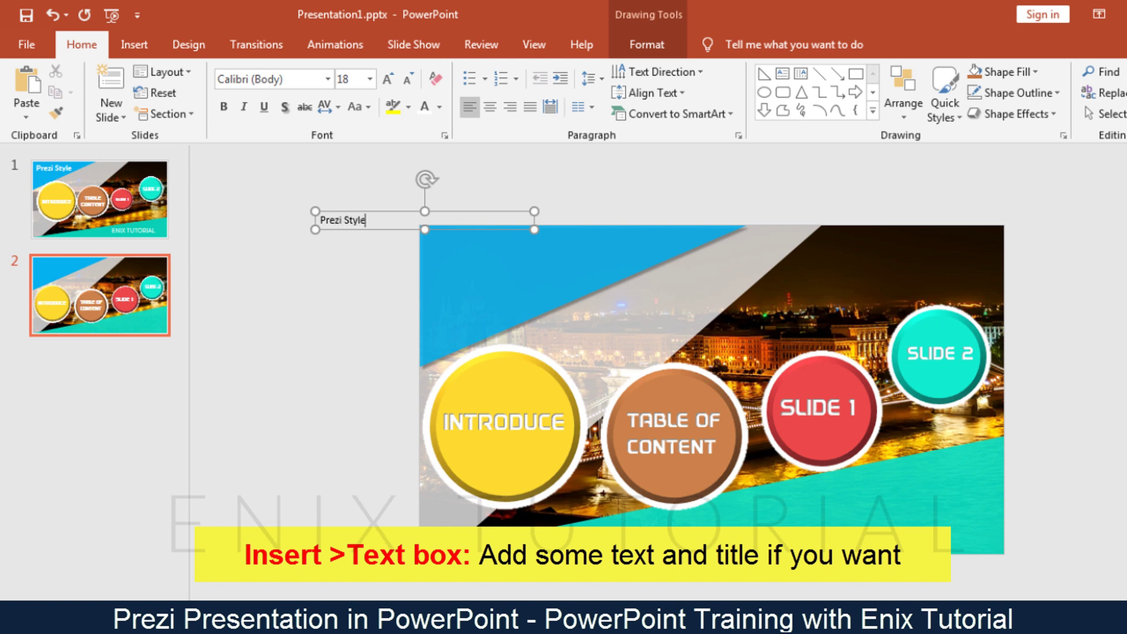
Format Prezi Style as bold white Montserrat 54 and move it onto the blue corner.
{"action": "key", "text": "ctrl+a"}
{"action": "left_click", "coordinate": [317, 83]}
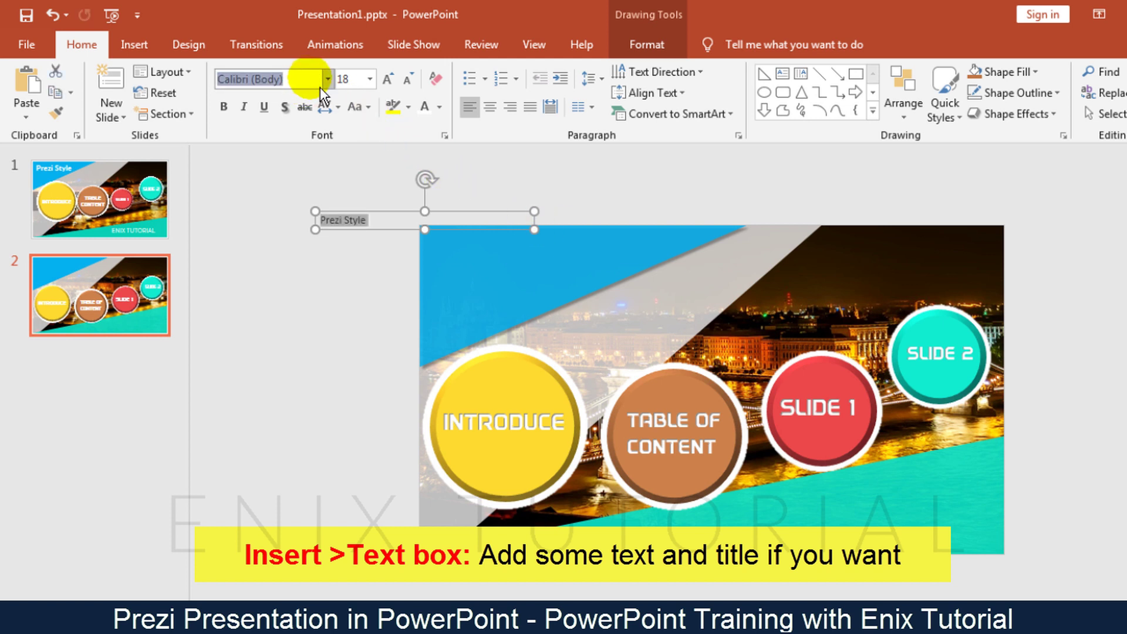
{"action": "type", "text": "Montserrat"}
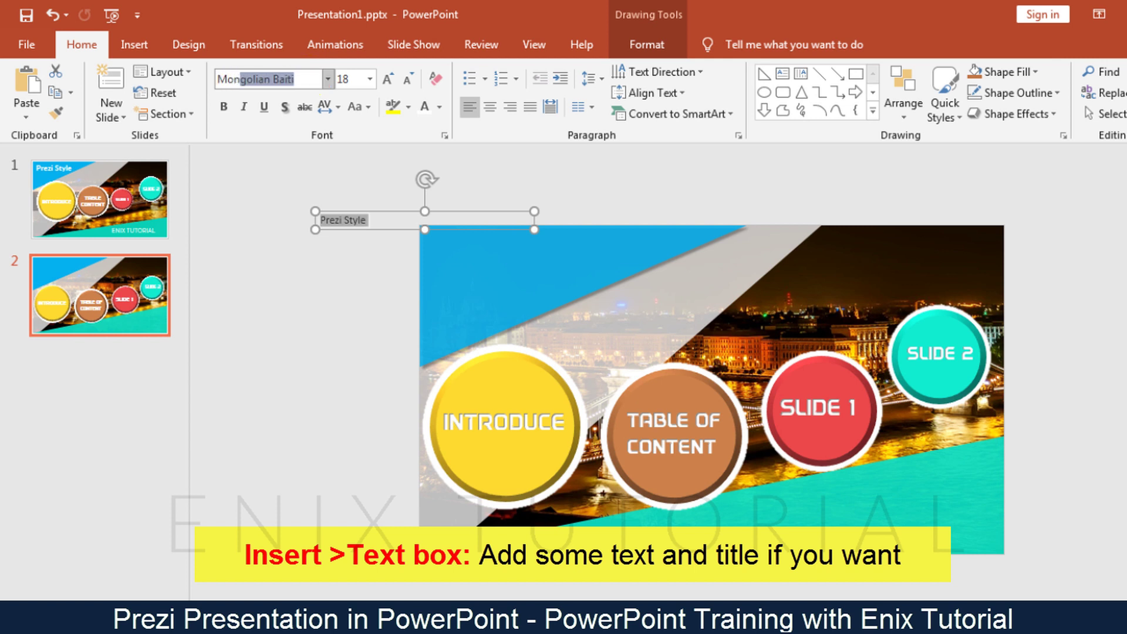
{"action": "key", "text": "Return"}
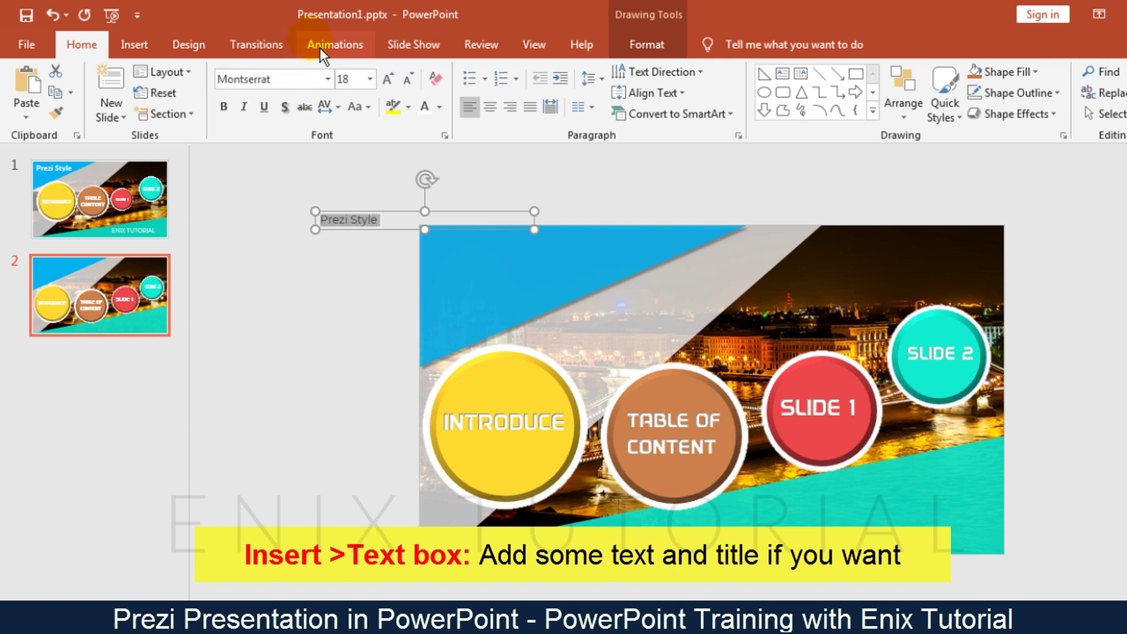
{"action": "type", "text": "54"}
{"action": "key", "text": "Return"}
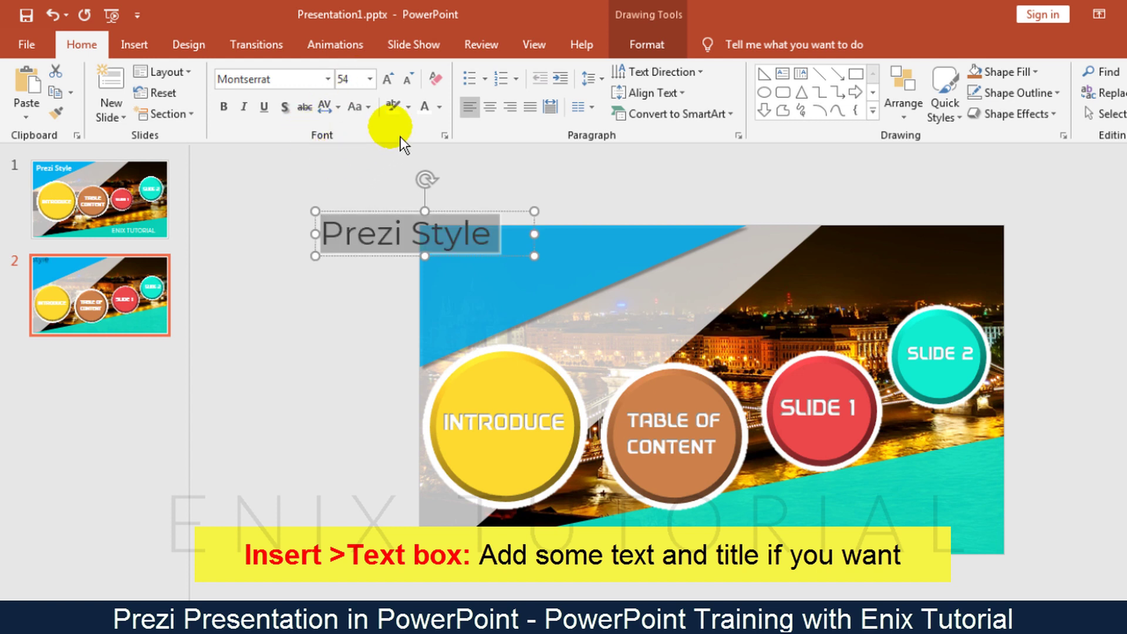
{"action": "left_click", "coordinate": [224, 109]}
{"action": "left_click", "coordinate": [426, 111]}
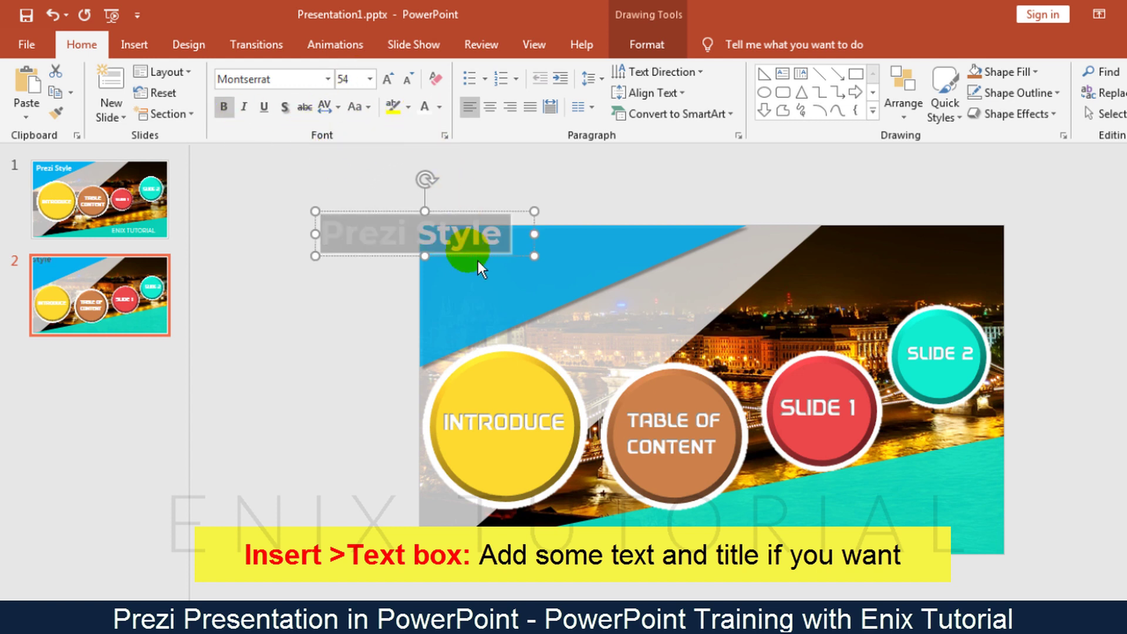
{"action": "left_click_drag", "start_coordinate": [478, 262], "coordinate": [595, 287]}
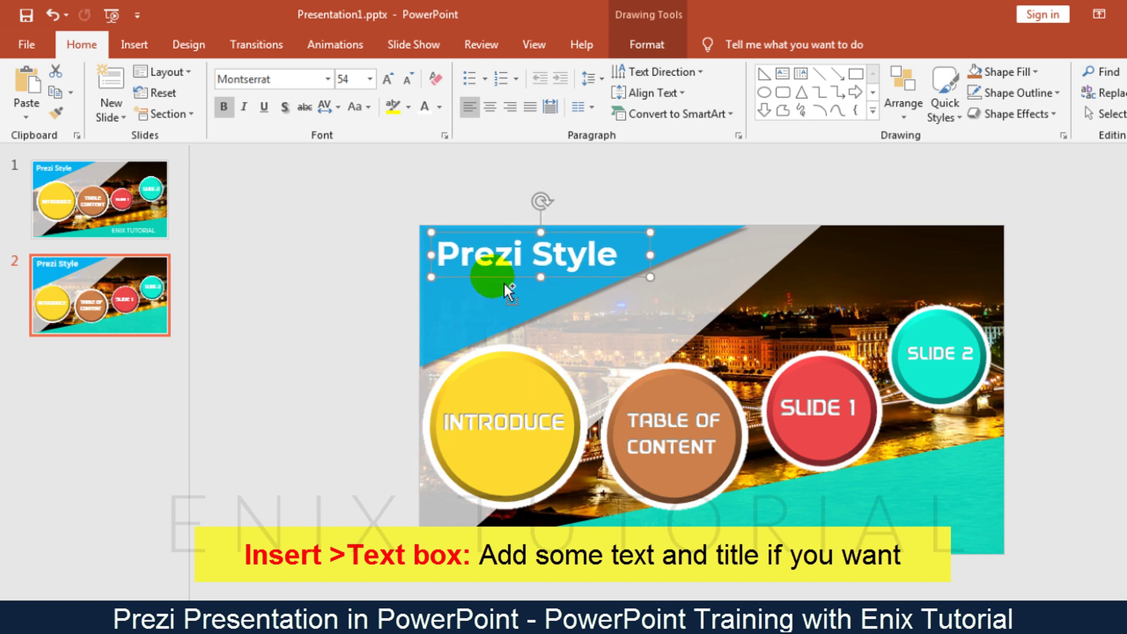
Duplicate the title to the bottom right, unbold it and retype it as ENIX TUTORIAL.
{"action": "key", "text": "ctrl+d"}
{"action": "left_click_drag", "start_coordinate": [516, 291], "coordinate": [823, 552]}
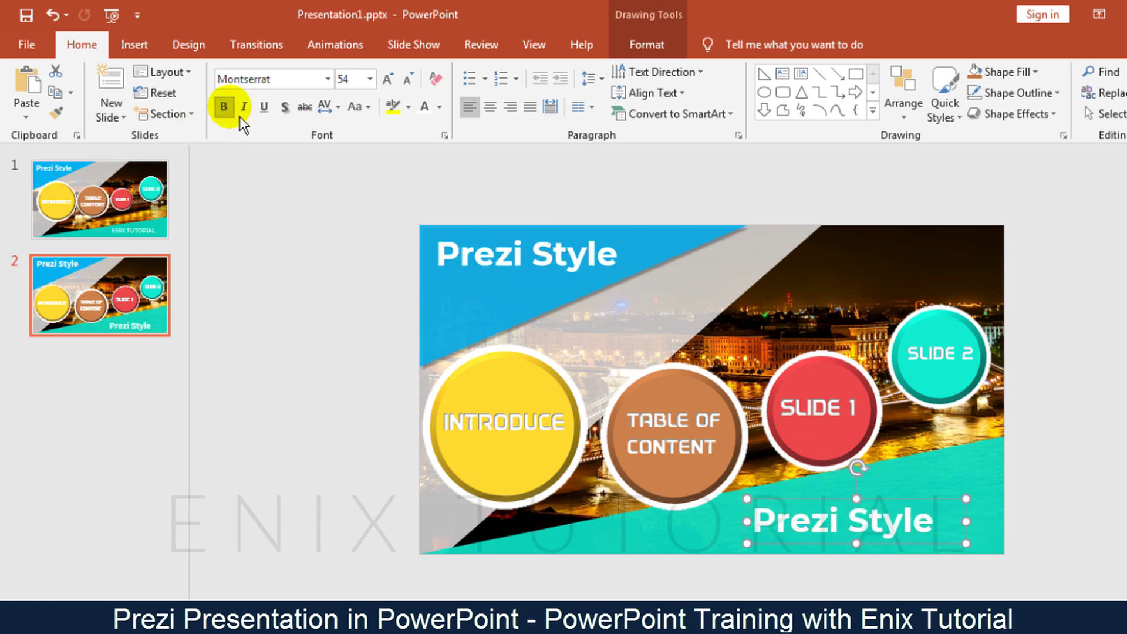
{"action": "left_click", "coordinate": [224, 107]}
{"action": "key", "text": "ctrl+a"}
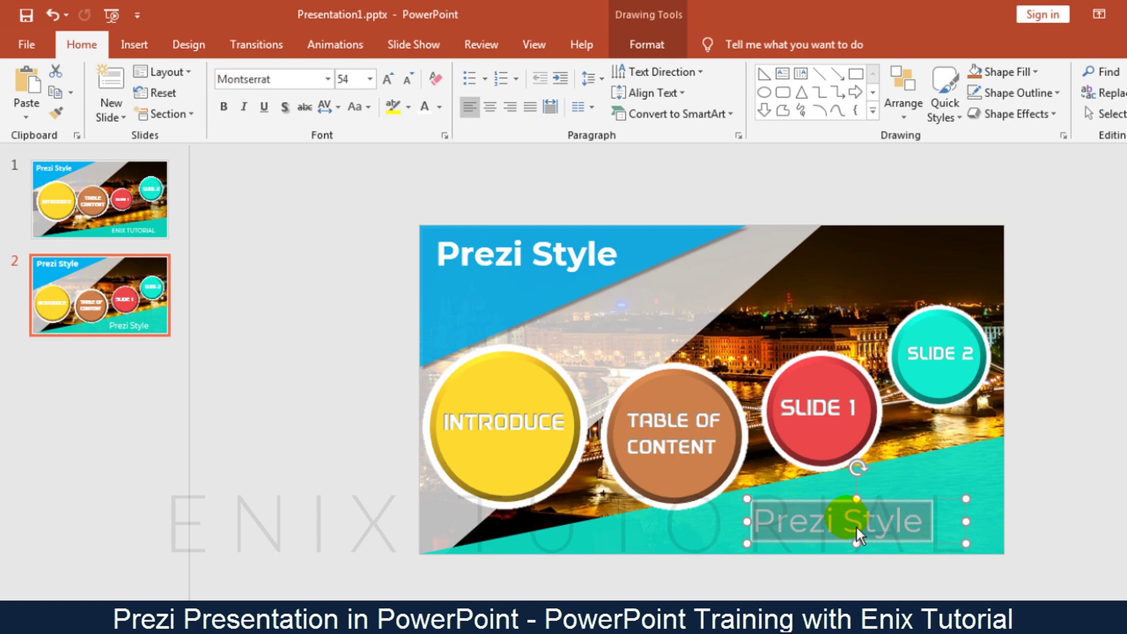
{"action": "type", "text": "ENIX"}
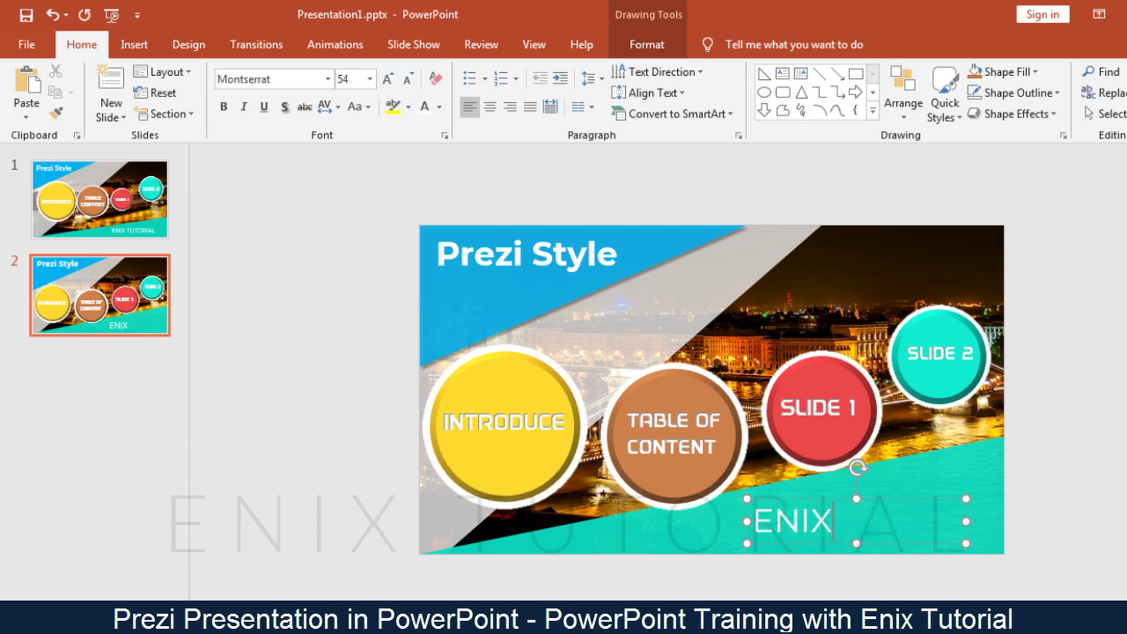
{"action": "type", "text": " TUTORIAL"}
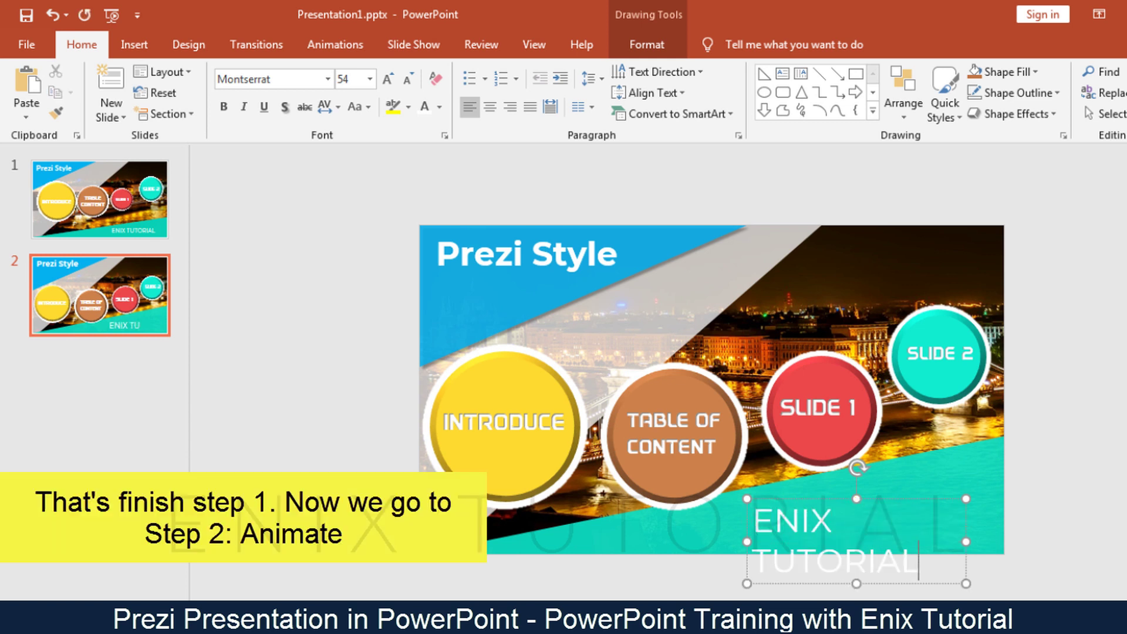
Set ENIX TUTORIAL to 40 pt on one line and shift it slightly left and down.
{"action": "key", "text": "ctrl+a"}
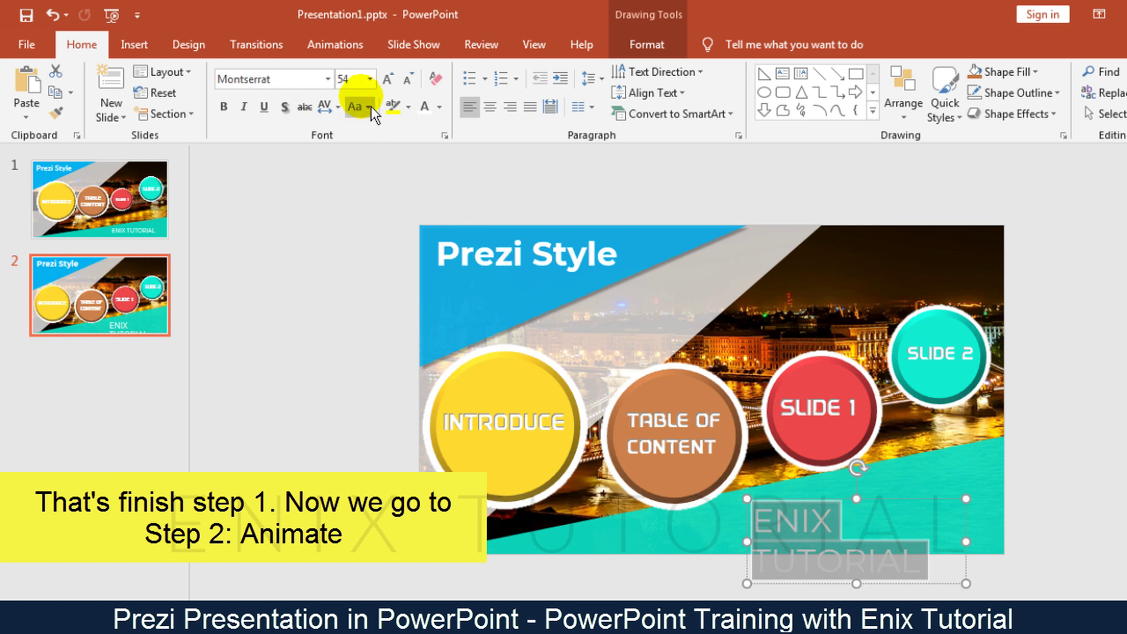
{"action": "left_click", "coordinate": [369, 79]}
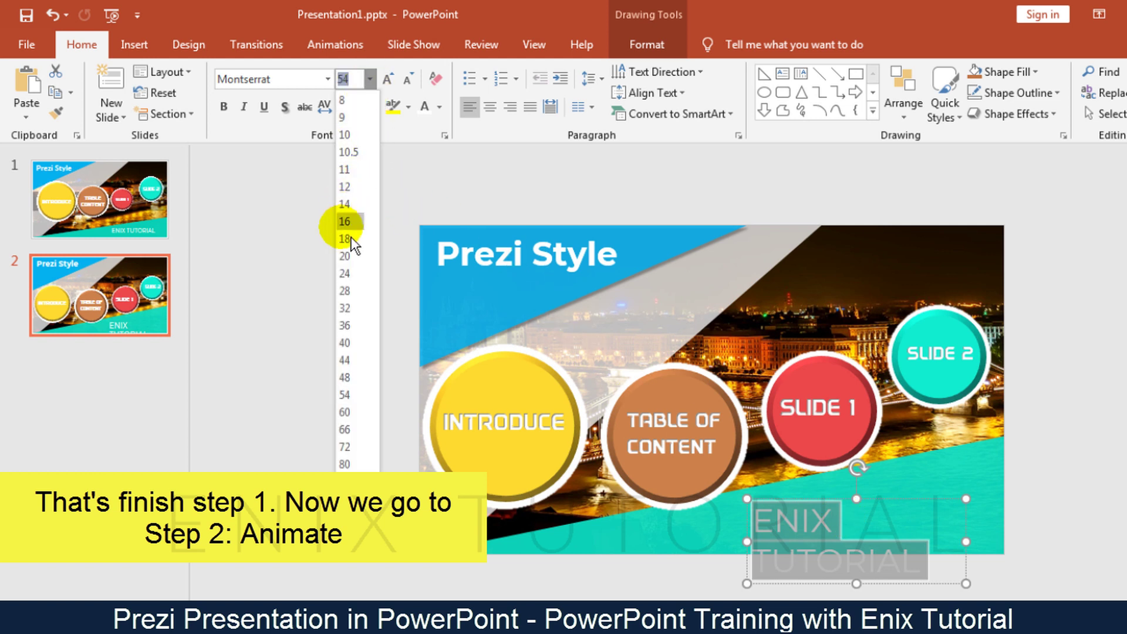
{"action": "left_click", "coordinate": [350, 350]}
{"action": "left_click_drag", "start_coordinate": [904, 506], "coordinate": [884, 515]}
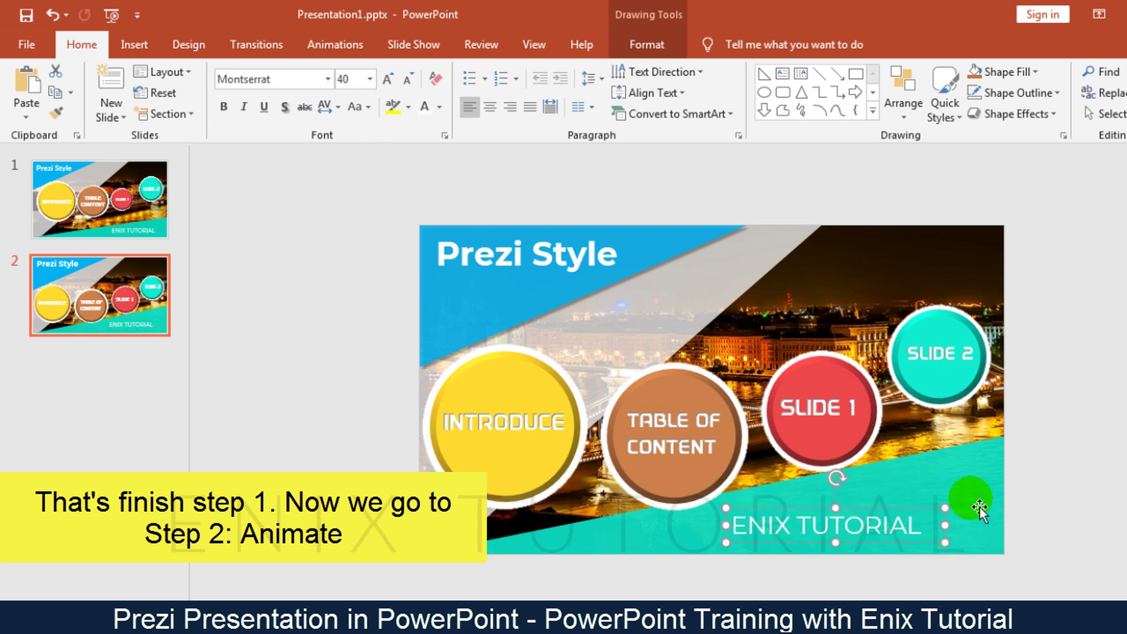
{"action": "left_click", "coordinate": [1085, 495]}
{"action": "left_click", "coordinate": [971, 496]}
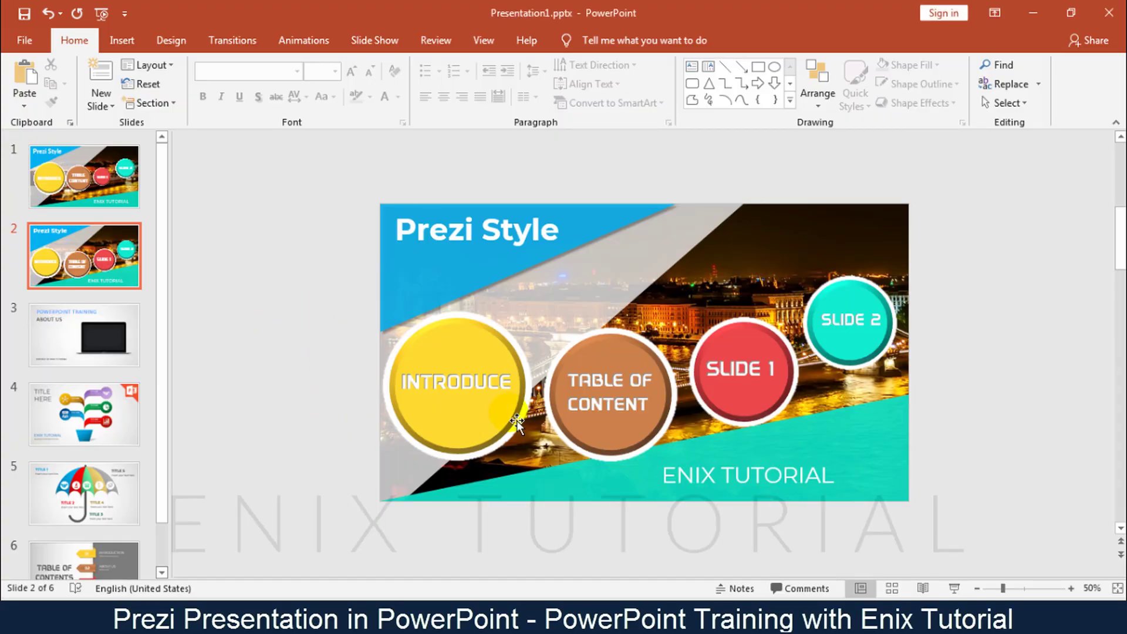
Browse slides 3 to 6 and return to the About Us slide.
{"action": "left_click", "coordinate": [134, 342]}
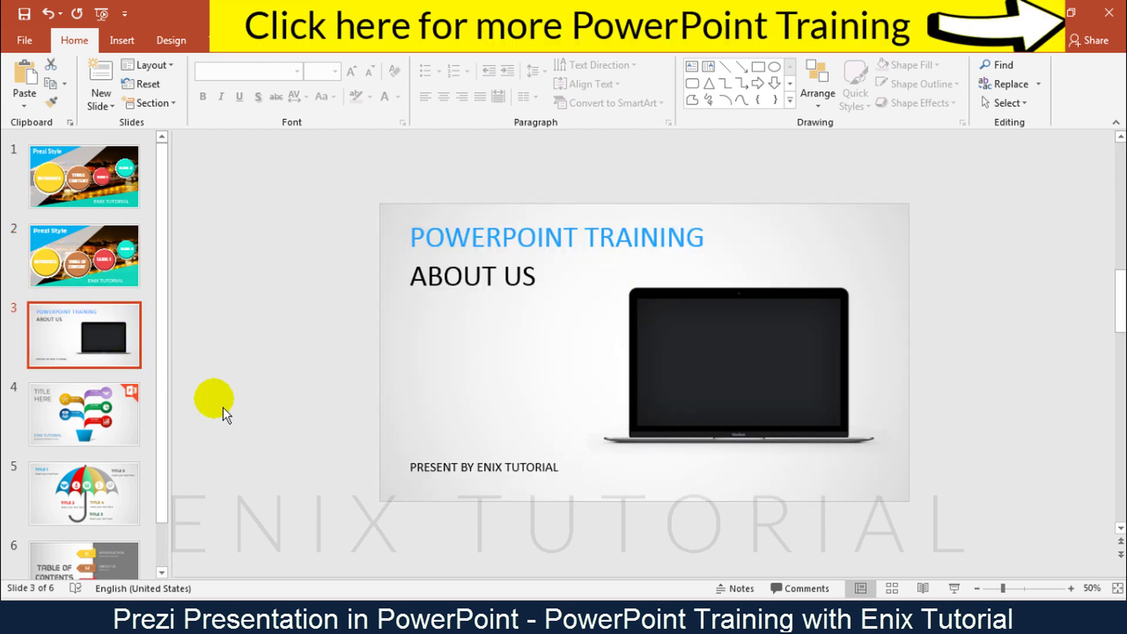
{"action": "left_click", "coordinate": [111, 417]}
{"action": "left_click", "coordinate": [112, 503]}
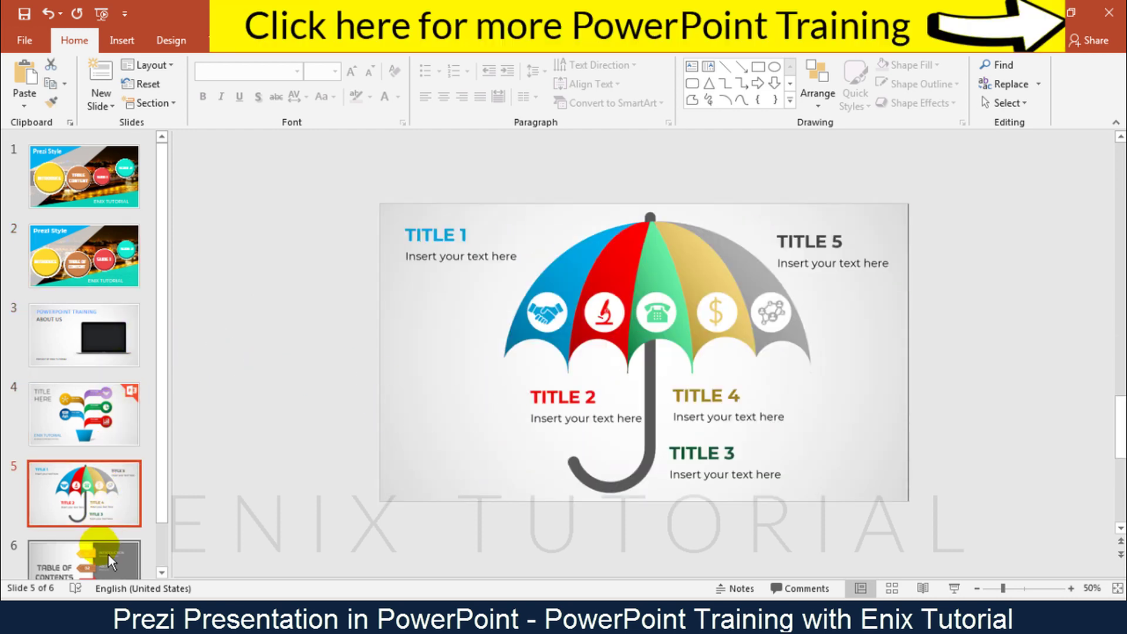
{"action": "left_click", "coordinate": [101, 549]}
{"action": "left_click", "coordinate": [111, 303]}
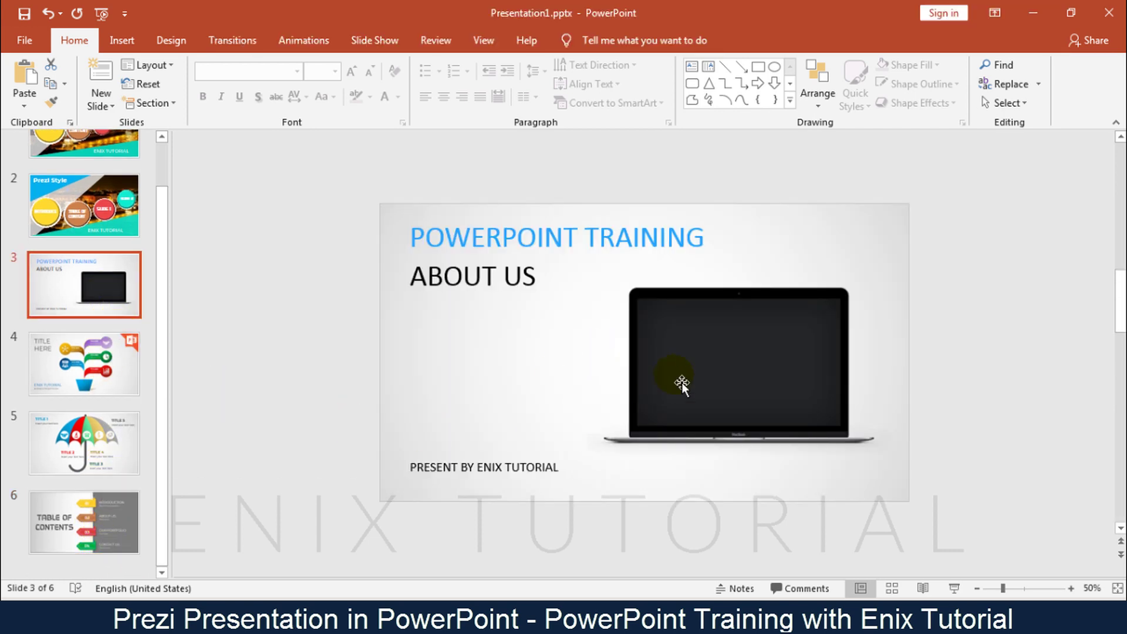
Insert the mp4 video from the computer onto slide 3.
{"action": "left_click", "coordinate": [121, 40]}
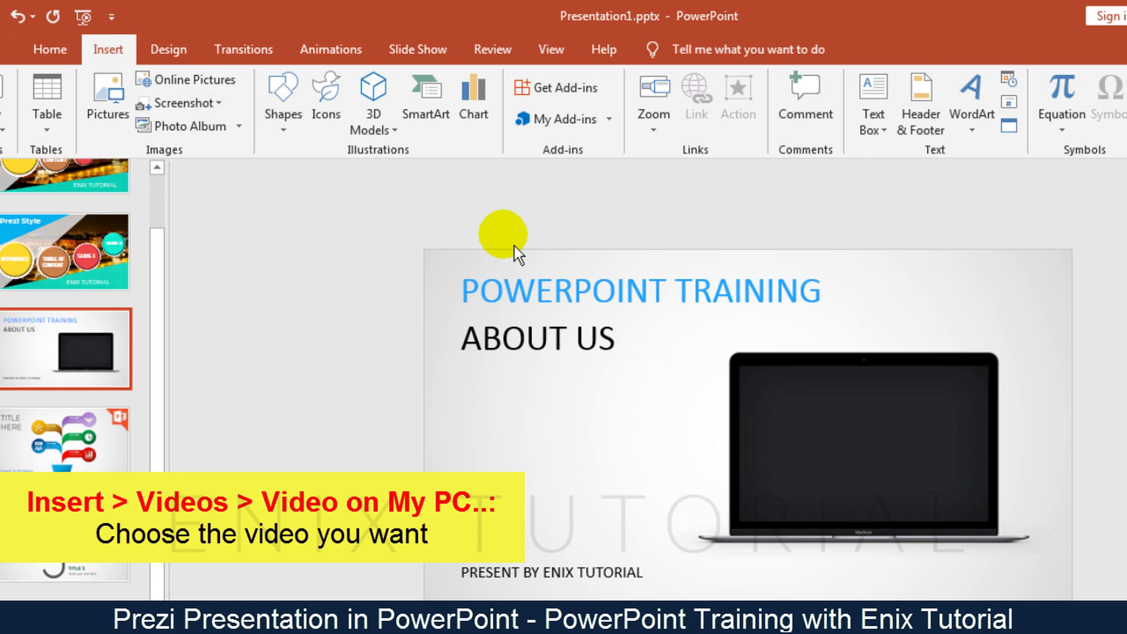
{"action": "left_click", "coordinate": [996, 134]}
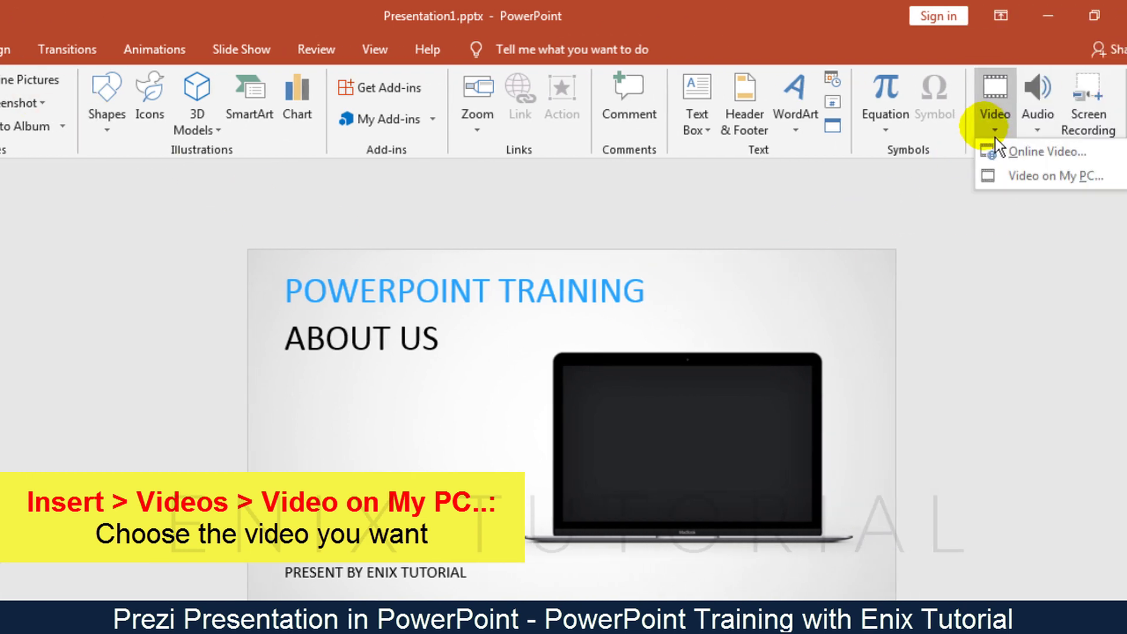
{"action": "left_click", "coordinate": [970, 180]}
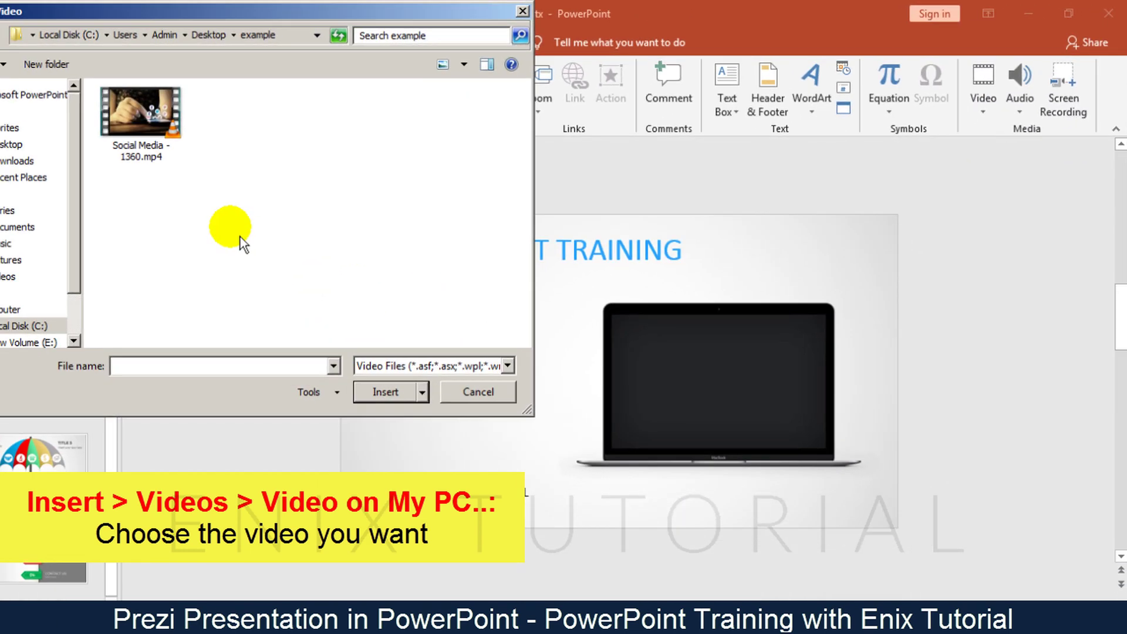
{"action": "double_click", "coordinate": [141, 114]}
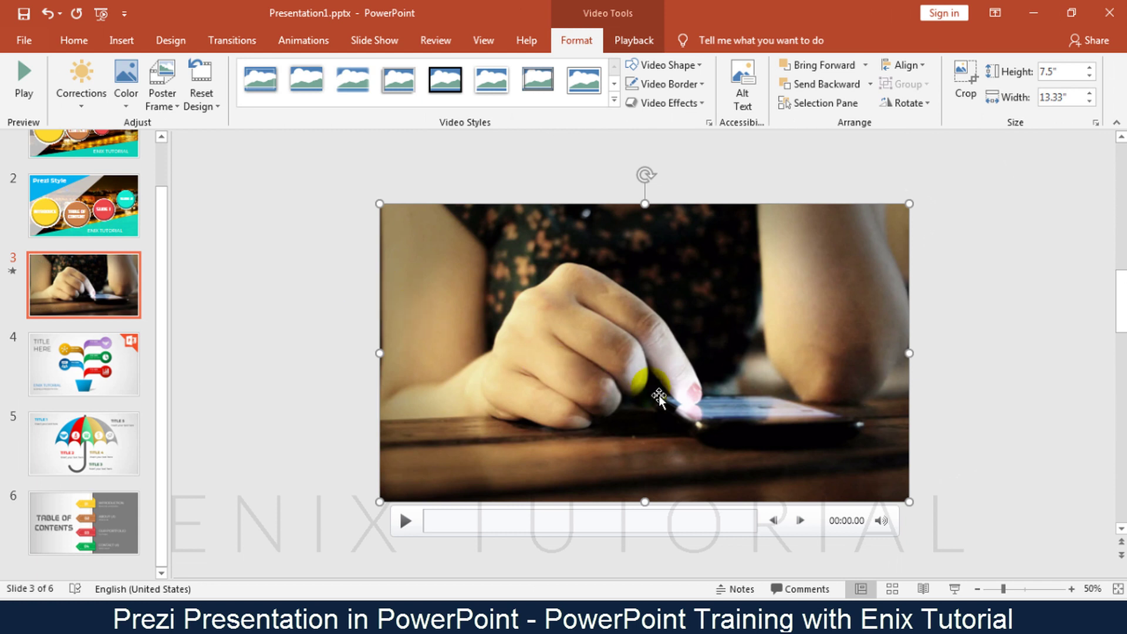
Trim the slide 3 video, previewing it near 00:02.8 while setting the range ending at 00:20.040.
{"action": "right_click", "coordinate": [499, 359]}
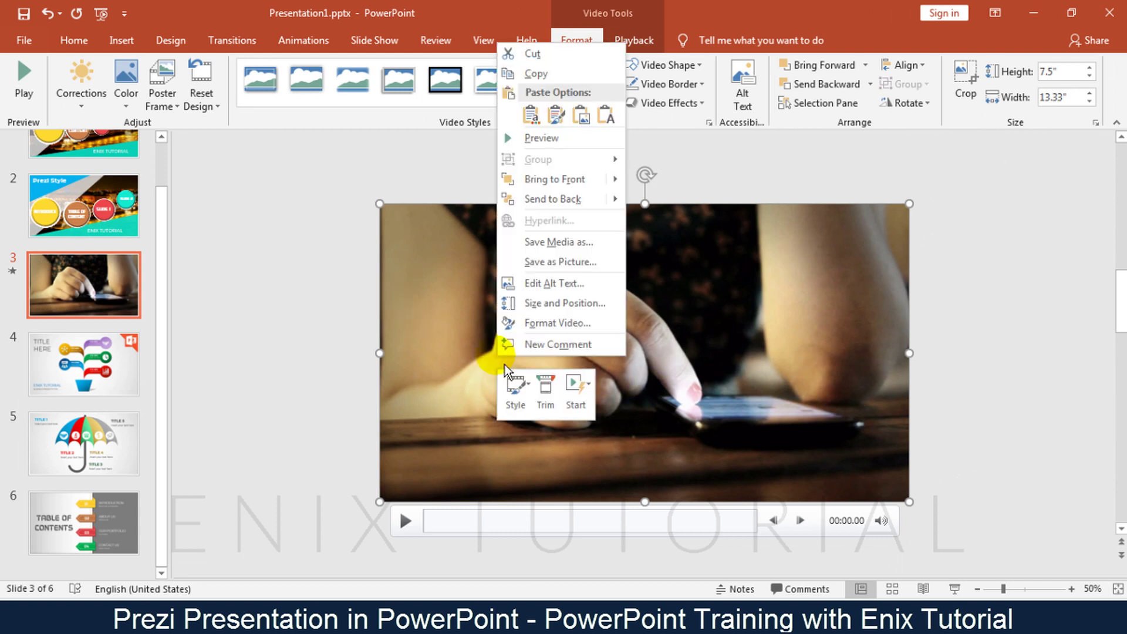
{"action": "left_click", "coordinate": [543, 385]}
{"action": "left_click", "coordinate": [398, 426]}
{"action": "left_click_drag", "start_coordinate": [413, 428], "coordinate": [432, 425]}
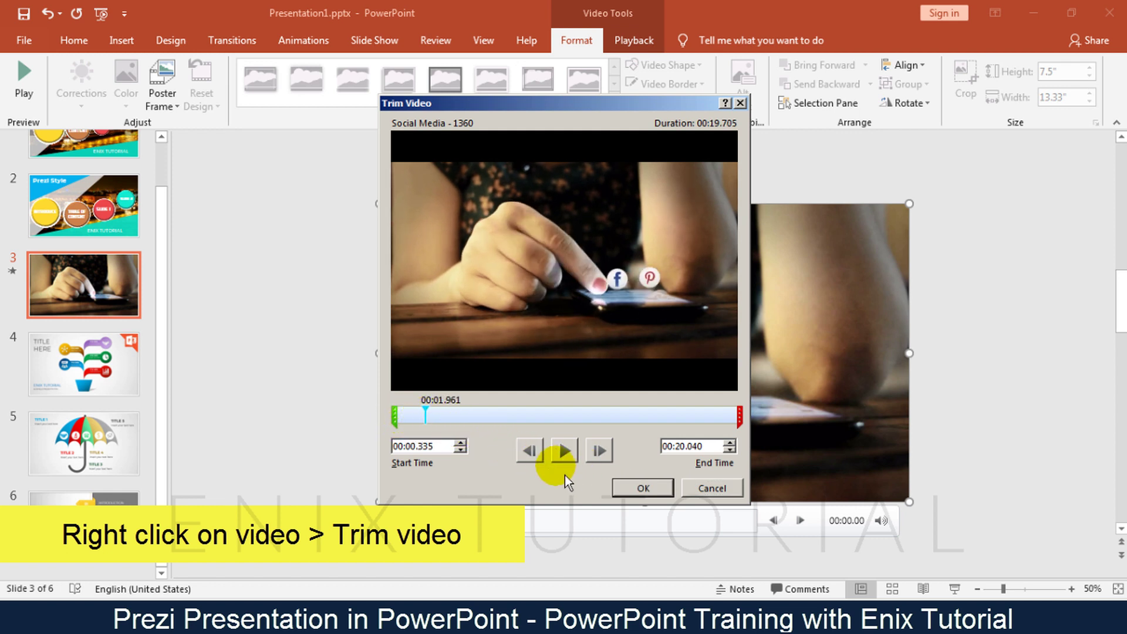
{"action": "mouse_move", "coordinate": [432, 421]}
{"action": "left_mouse_down"}
{"action": "mouse_move", "coordinate": [449, 418]}
{"action": "mouse_move", "coordinate": [395, 421]}
{"action": "mouse_move", "coordinate": [446, 427]}
{"action": "left_mouse_up"}
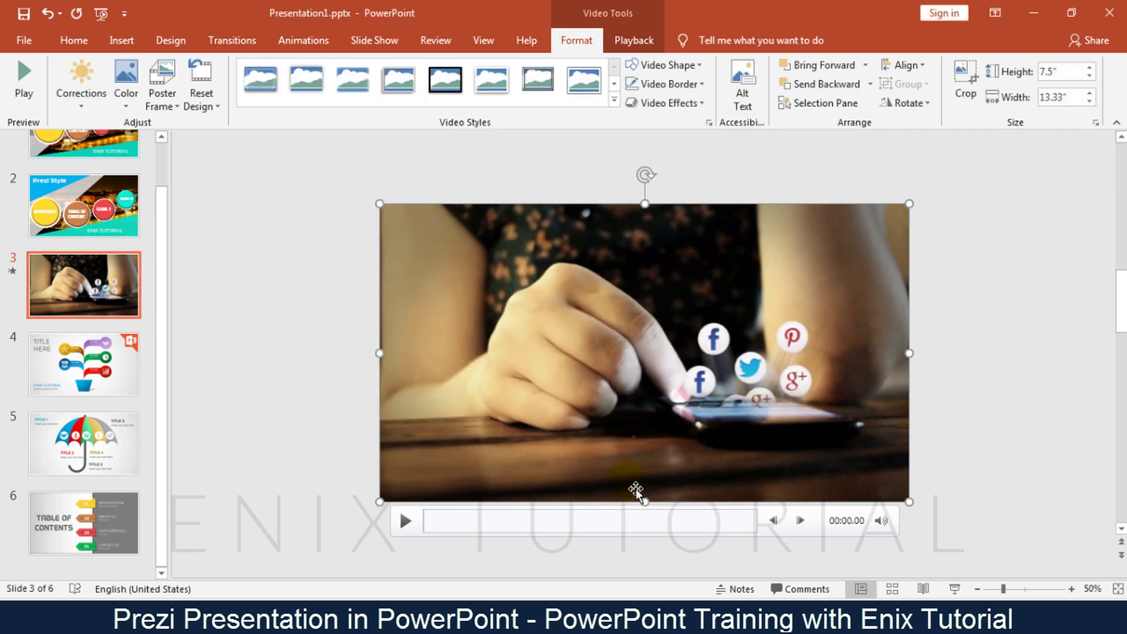
Shrink the About Us video and move it onto the laptop mockup's screen.
{"action": "left_click_drag", "start_coordinate": [380, 203], "coordinate": [659, 344]}
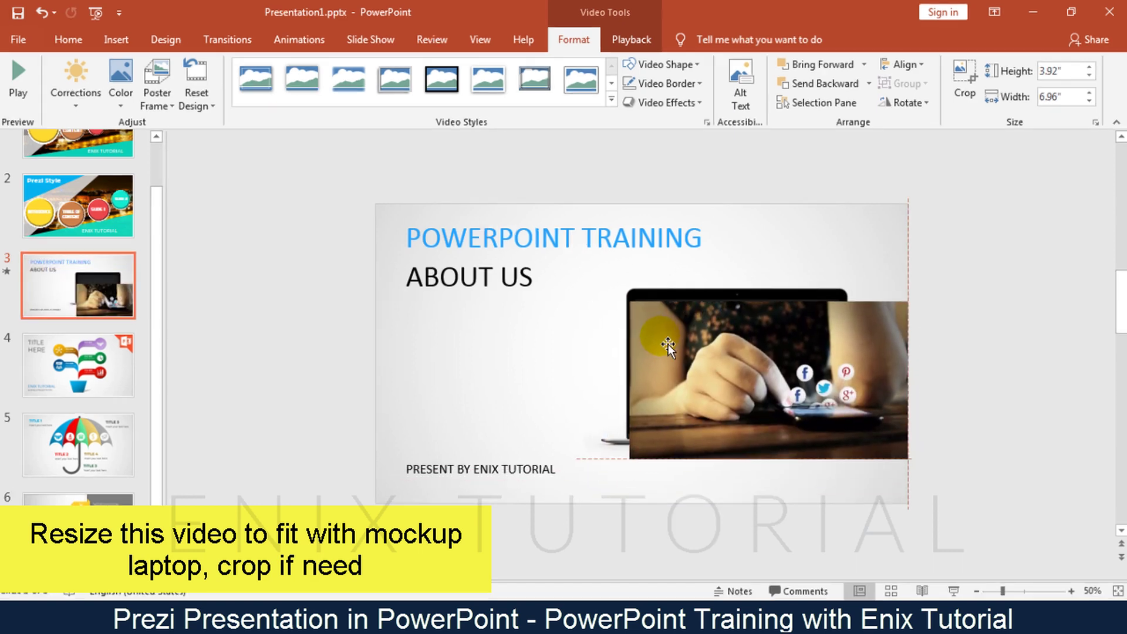
{"action": "left_click_drag", "start_coordinate": [628, 298], "coordinate": [655, 318]}
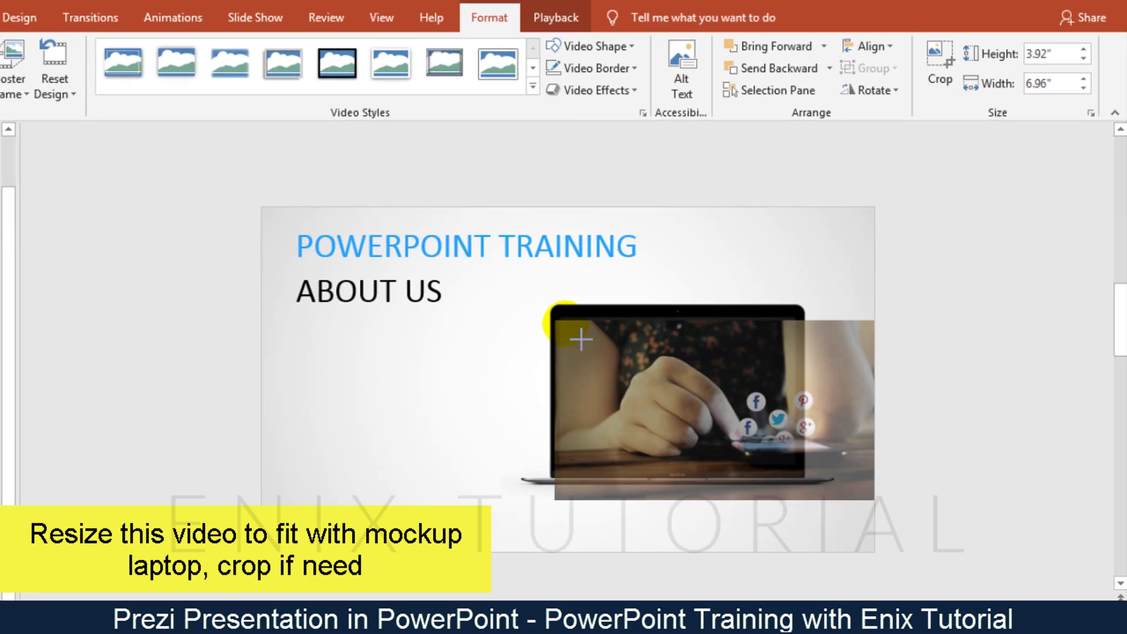
{"action": "left_click_drag", "start_coordinate": [581, 339], "coordinate": [581, 364]}
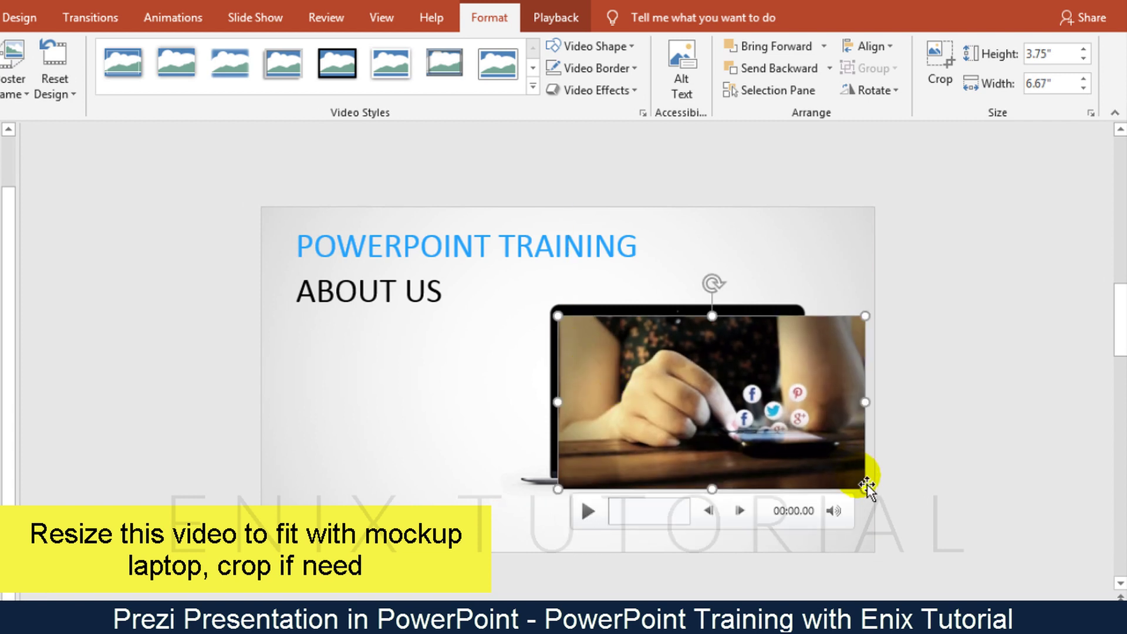
{"action": "left_click_drag", "start_coordinate": [865, 489], "coordinate": [829, 478]}
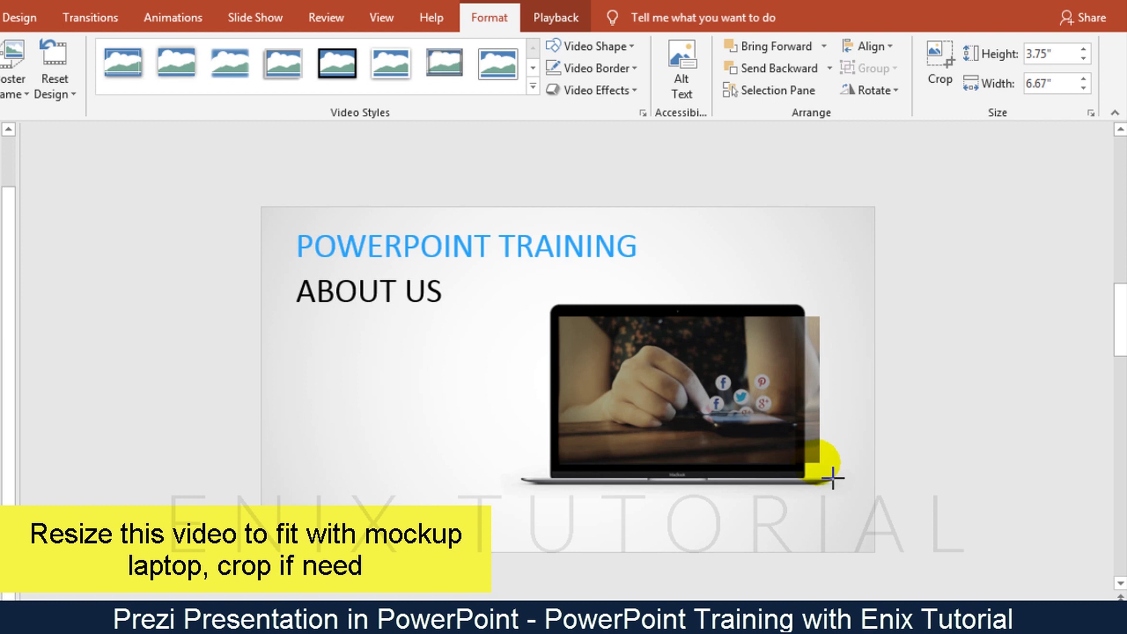
{"action": "left_click_drag", "start_coordinate": [832, 478], "coordinate": [820, 464]}
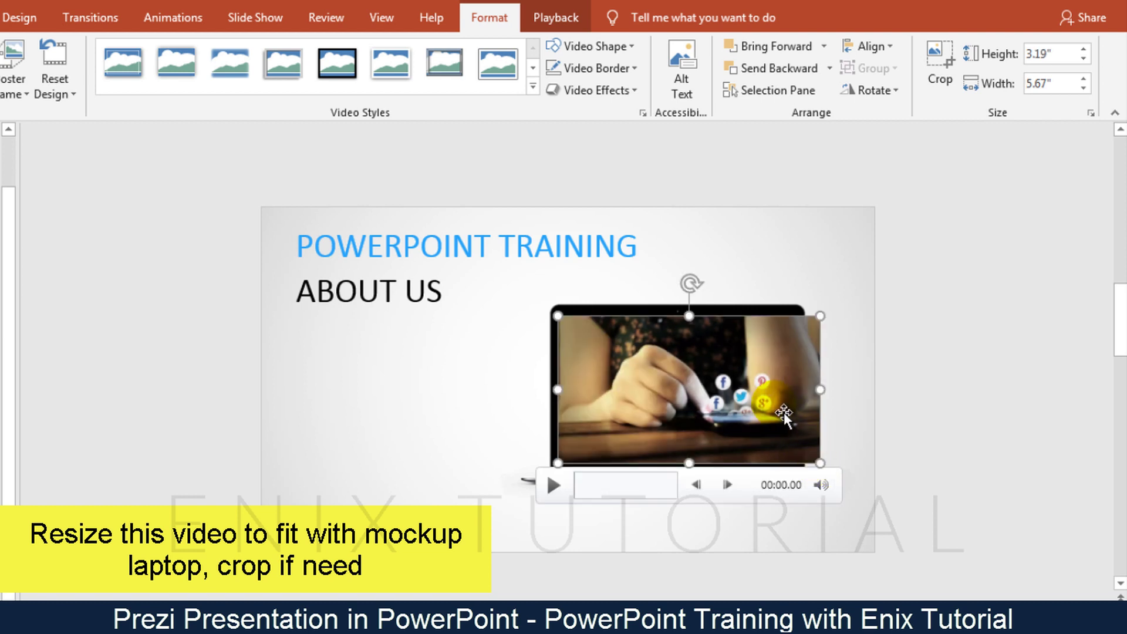
Crop the video's right edge so it fits inside the laptop screen.
{"action": "left_click", "coordinate": [938, 63]}
{"action": "mouse_move", "coordinate": [818, 389]}
{"action": "left_mouse_down"}
{"action": "mouse_move", "coordinate": [826, 395]}
{"action": "mouse_move", "coordinate": [812, 405]}
{"action": "left_mouse_up"}
{"action": "left_click", "coordinate": [924, 389]}
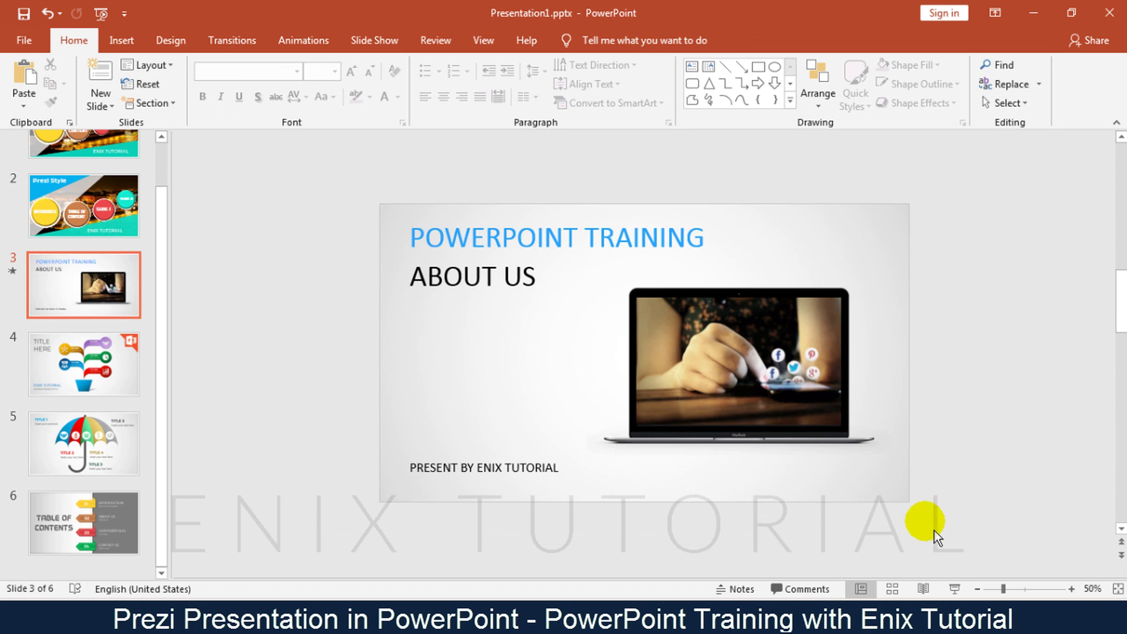
Set the laptop video's playback to start automatically.
{"action": "left_click", "coordinate": [767, 351]}
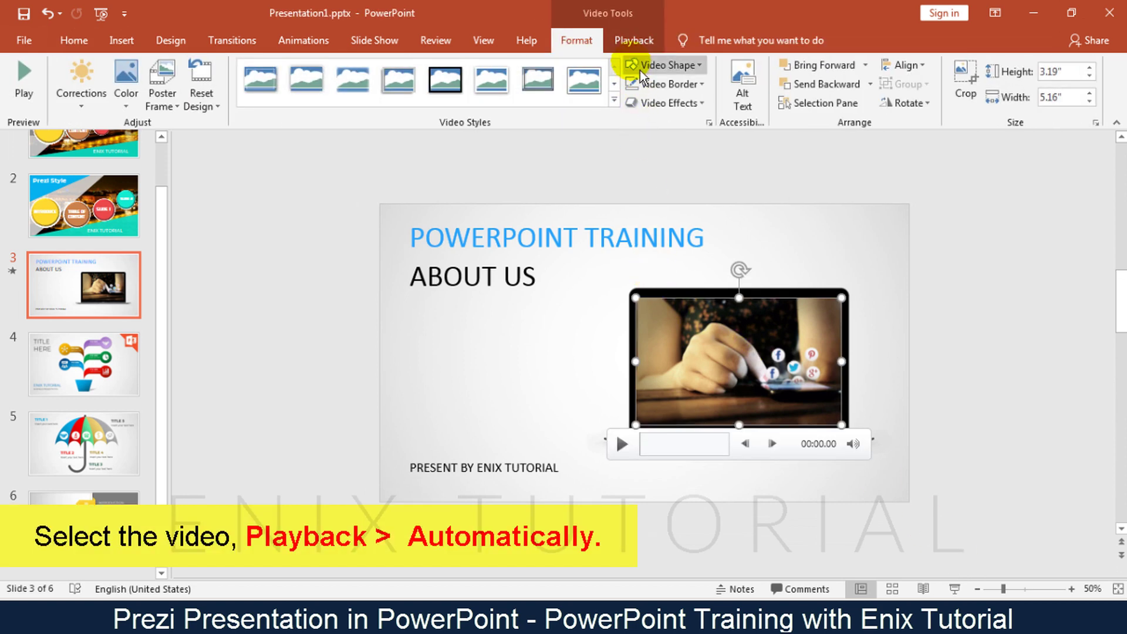
{"action": "left_click", "coordinate": [634, 41]}
{"action": "left_click", "coordinate": [499, 66]}
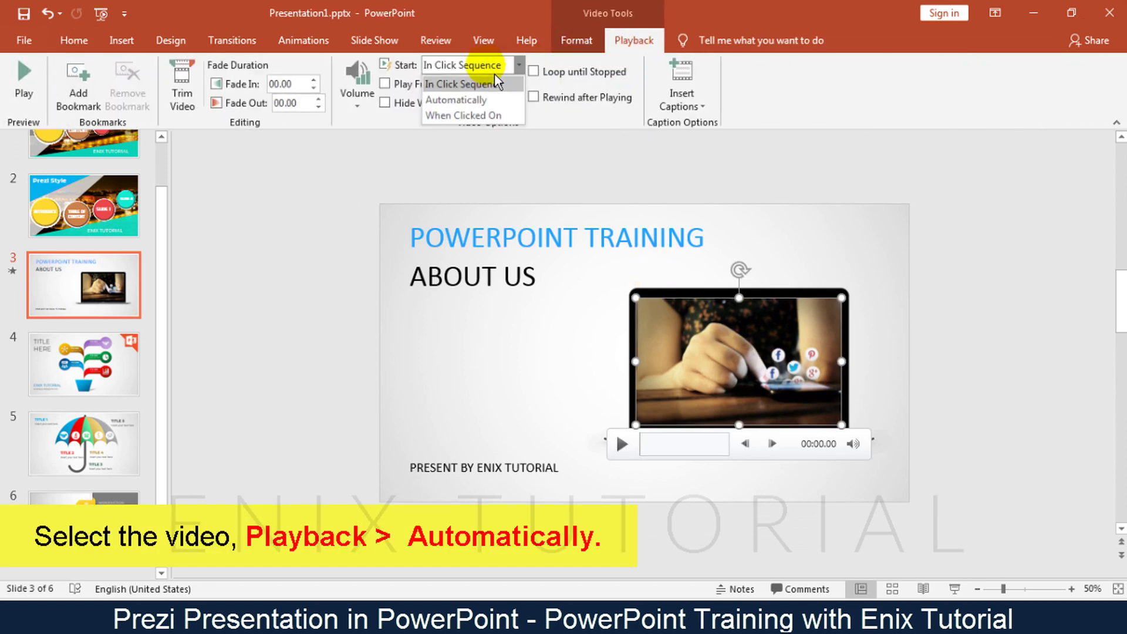
{"action": "left_click", "coordinate": [479, 108]}
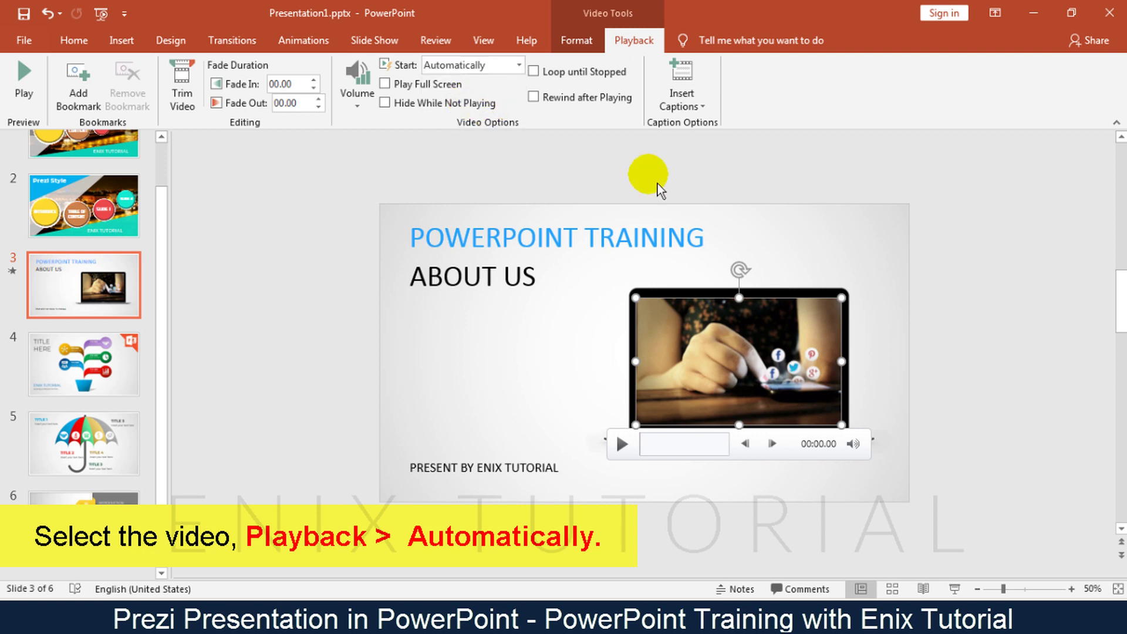
{"action": "left_click", "coordinate": [986, 371]}
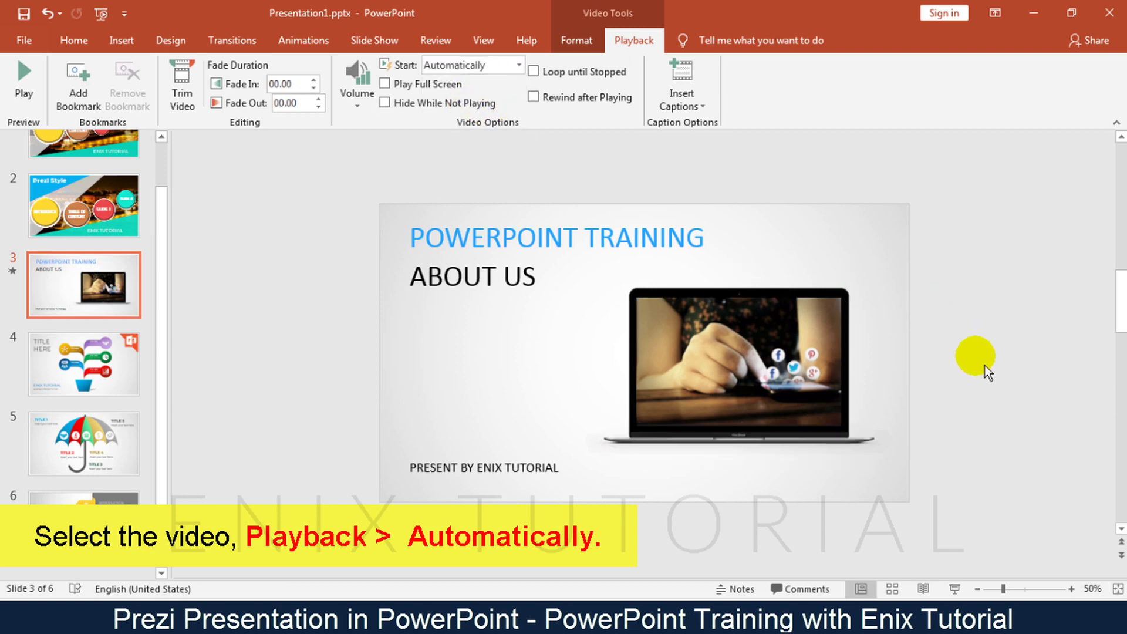
Preview slide 3 in Slide Show, then return to the Prezi Style menu slide.
{"action": "left_click", "coordinate": [955, 589]}
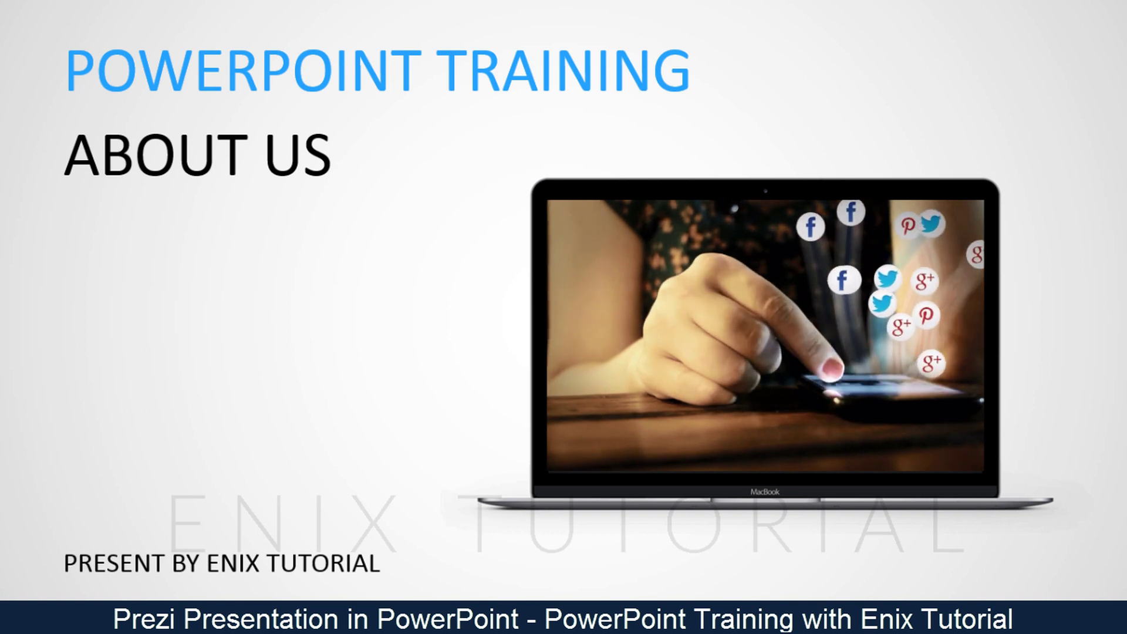
{"action": "key", "text": "Escape"}
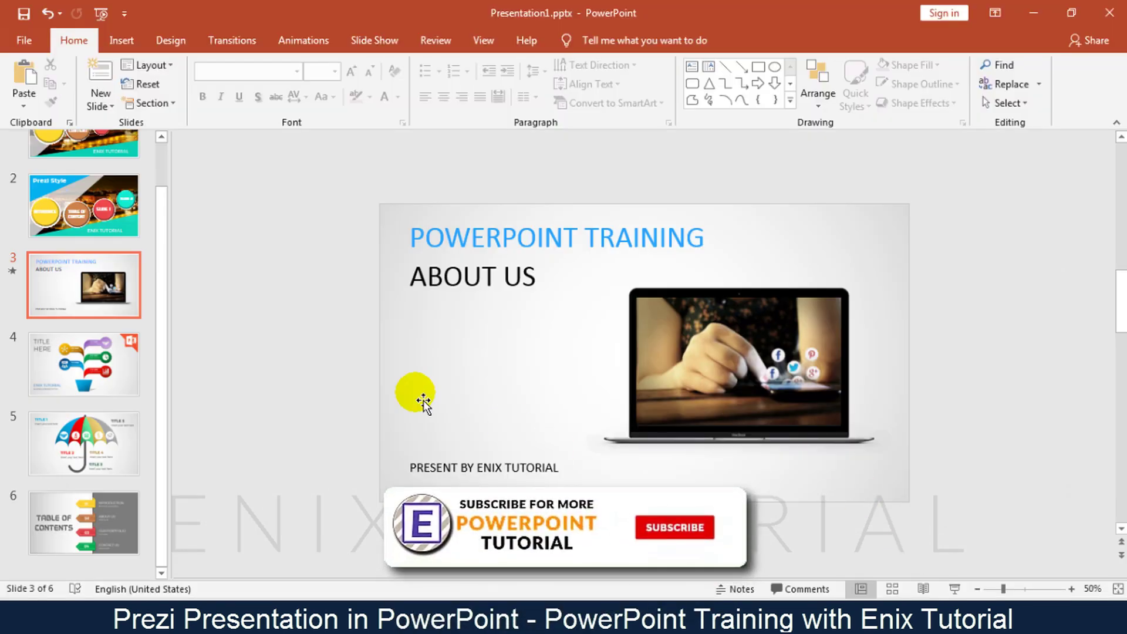
{"action": "scroll", "coordinate": [171, 326], "scroll_direction": "up", "scroll_amount": 1}
{"action": "scroll", "coordinate": [171, 293], "scroll_direction": "up", "scroll_amount": 1}
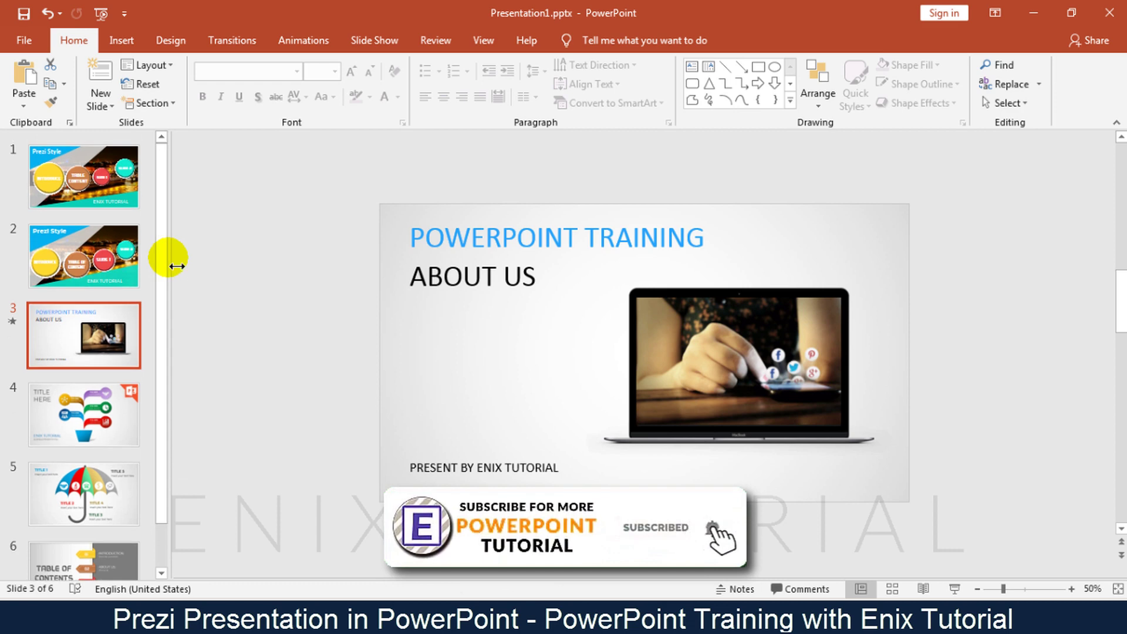
{"action": "key", "text": "Up"}
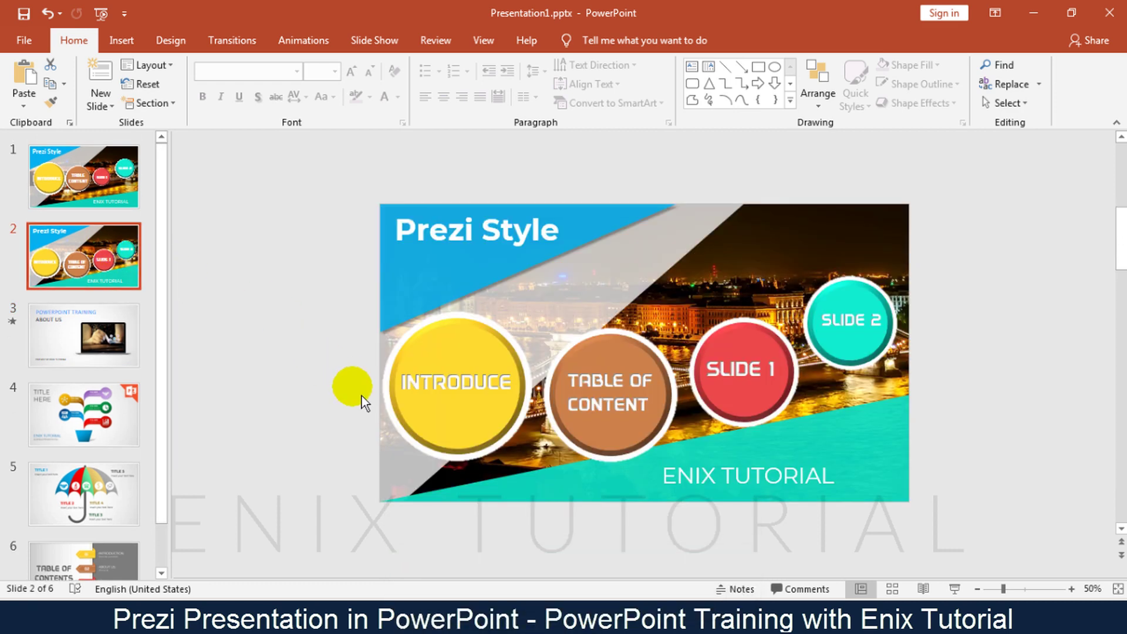
Rotate the TABLE OF CONTENT label left 90° and nudge it within its circle.
{"action": "left_click", "coordinate": [1072, 589]}
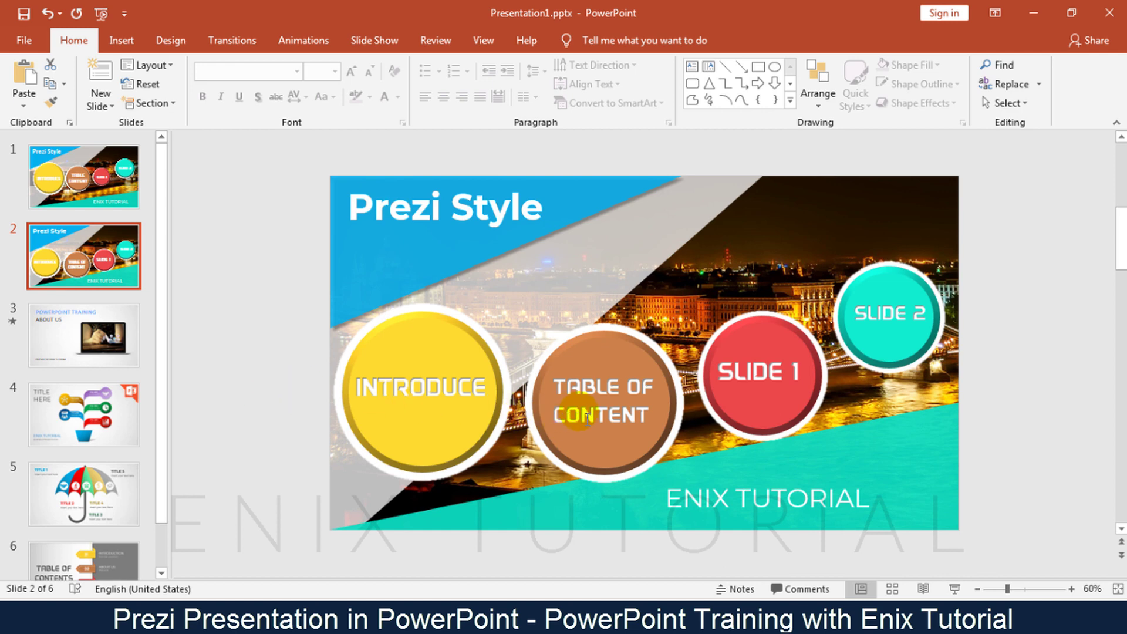
{"action": "left_click", "coordinate": [609, 382]}
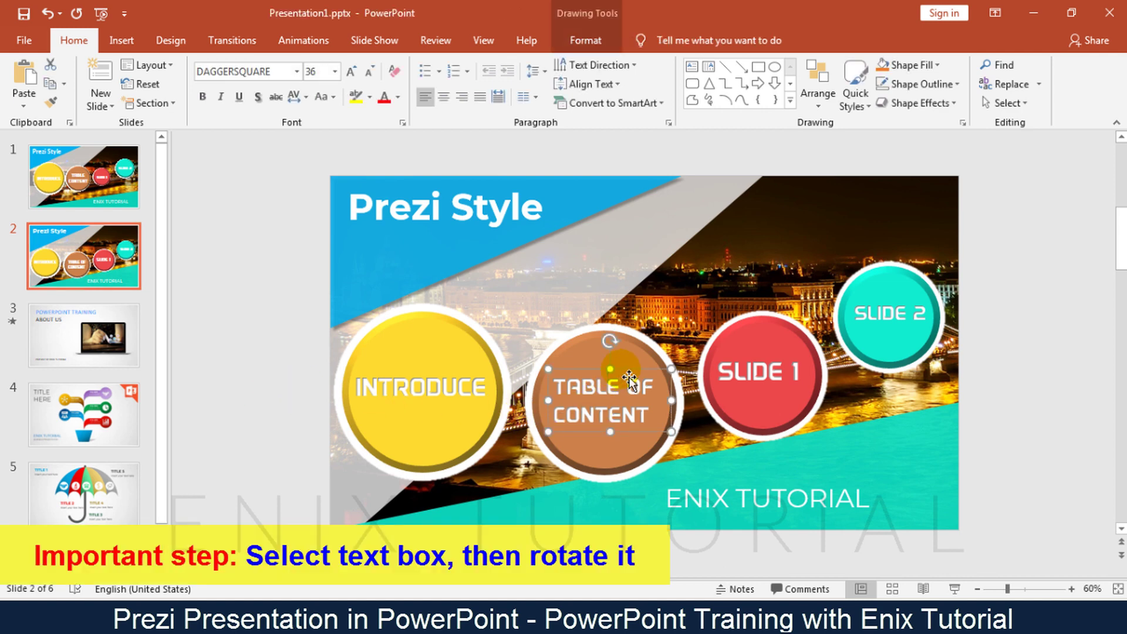
{"action": "left_click", "coordinate": [585, 40]}
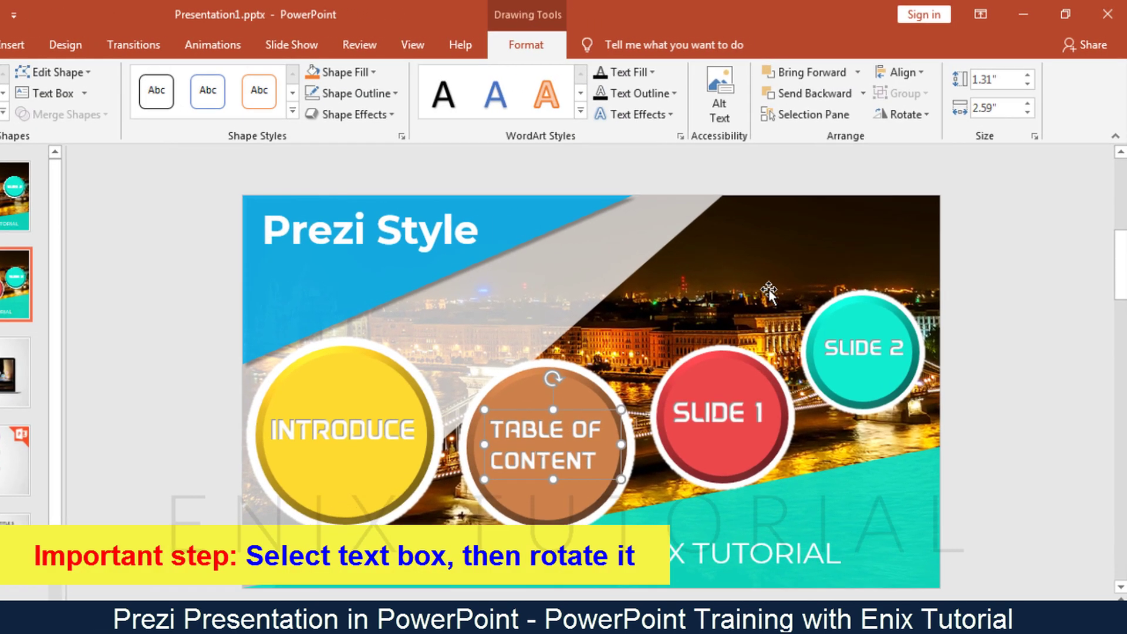
{"action": "left_click", "coordinate": [916, 116]}
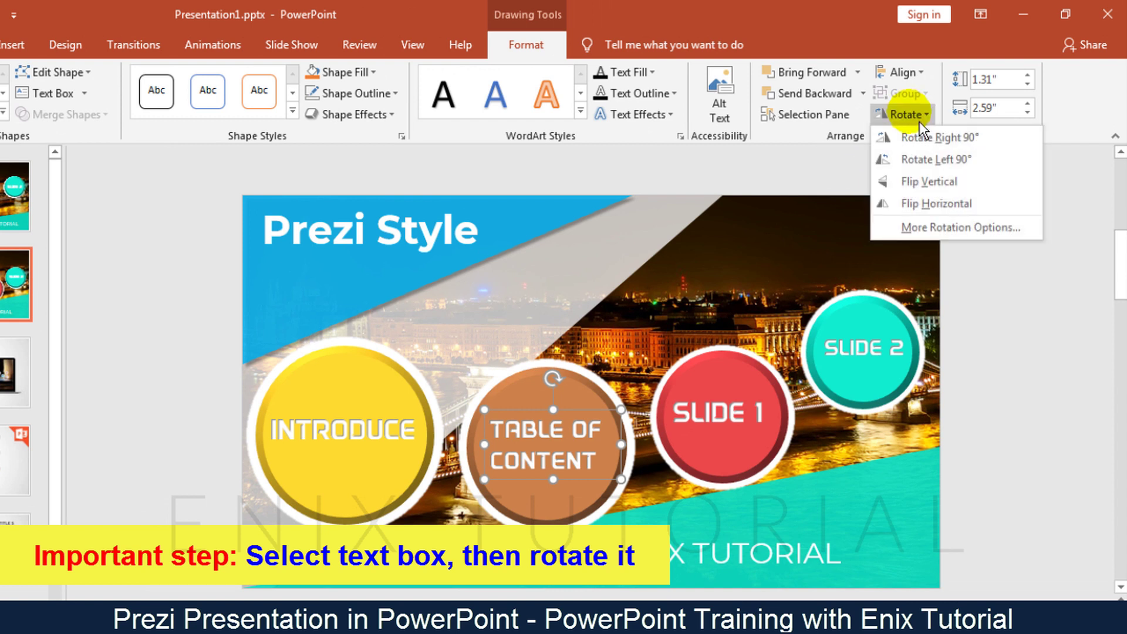
{"action": "left_click", "coordinate": [916, 160]}
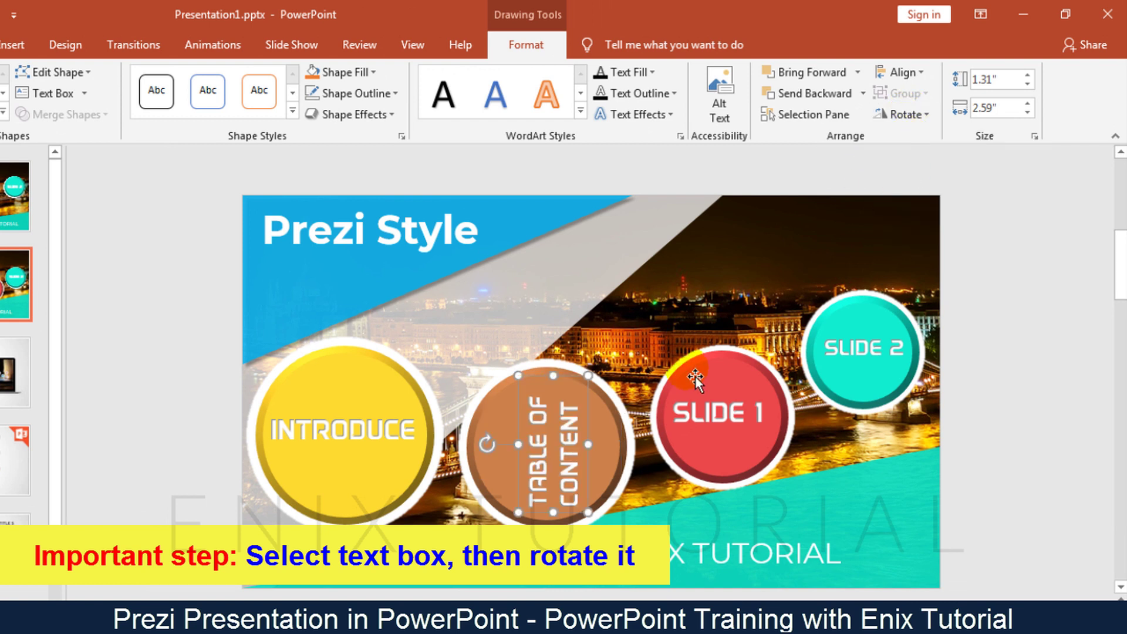
{"action": "left_click_drag", "start_coordinate": [598, 421], "coordinate": [590, 422]}
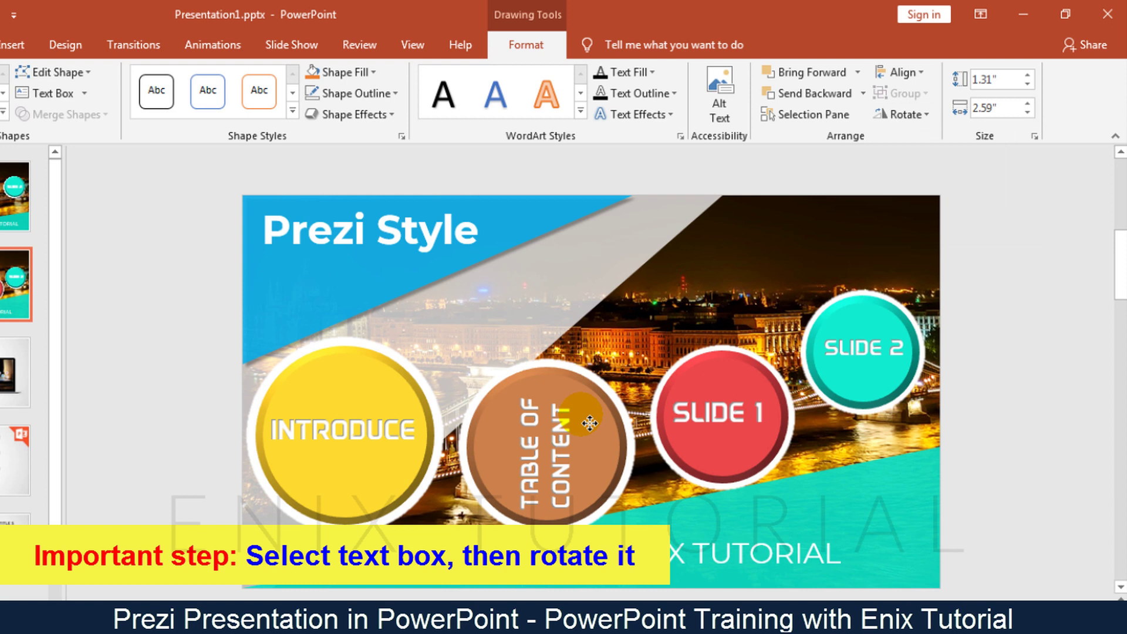
Rotate the SLIDE 1 label right 90°, and flip SLIDE 2 vertically, centred in the teal circle.
{"action": "left_click", "coordinate": [686, 422]}
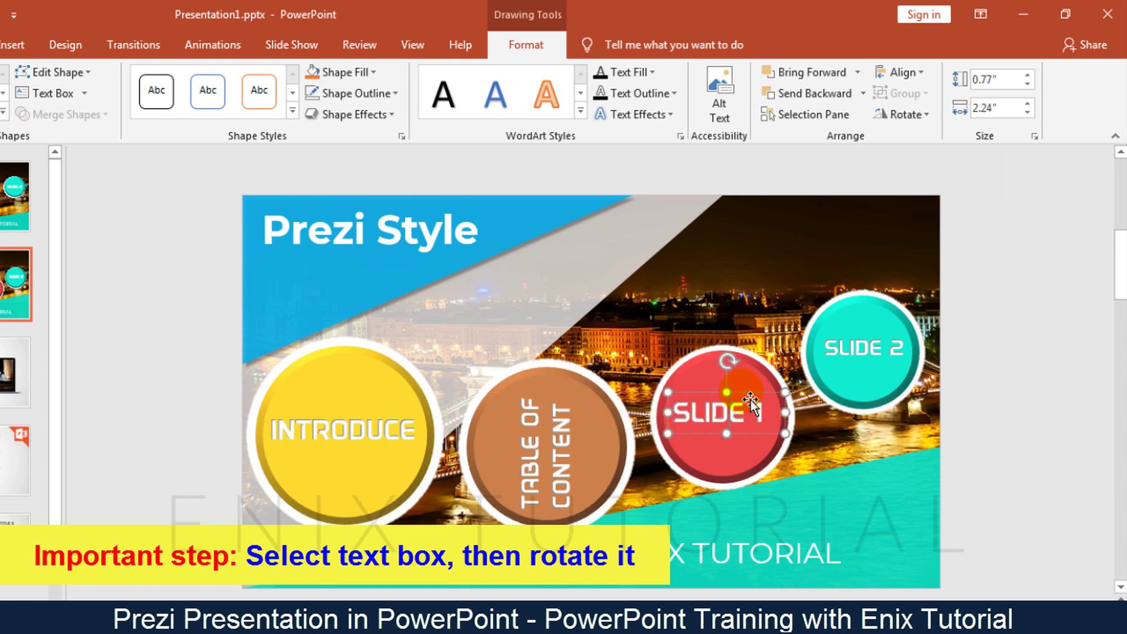
{"action": "left_click", "coordinate": [905, 118]}
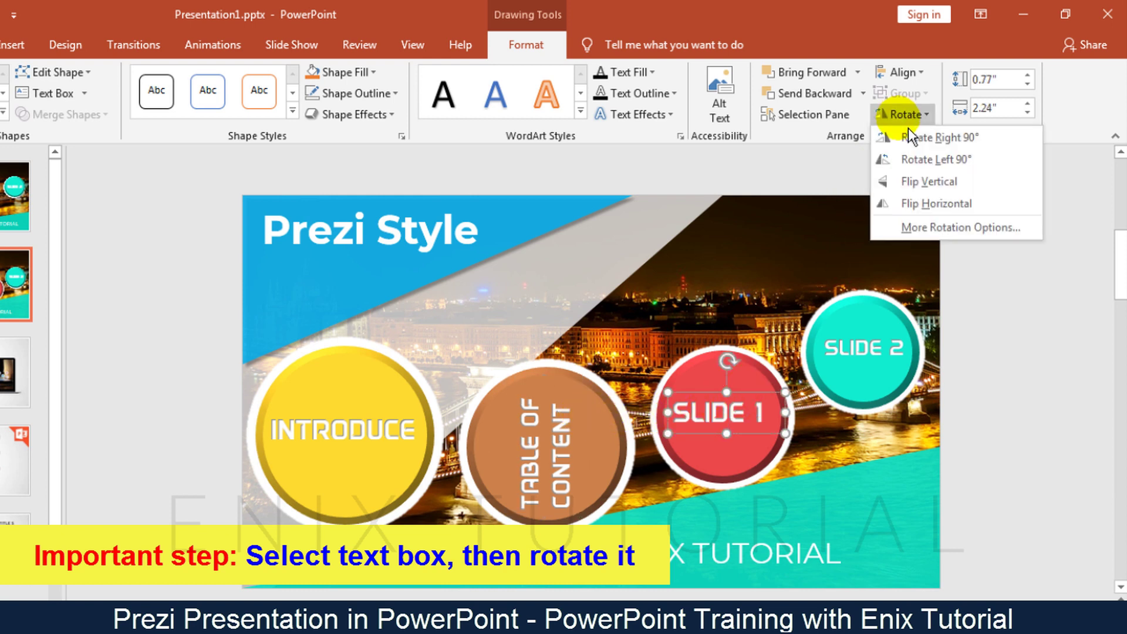
{"action": "left_click", "coordinate": [908, 133]}
{"action": "left_click", "coordinate": [858, 347]}
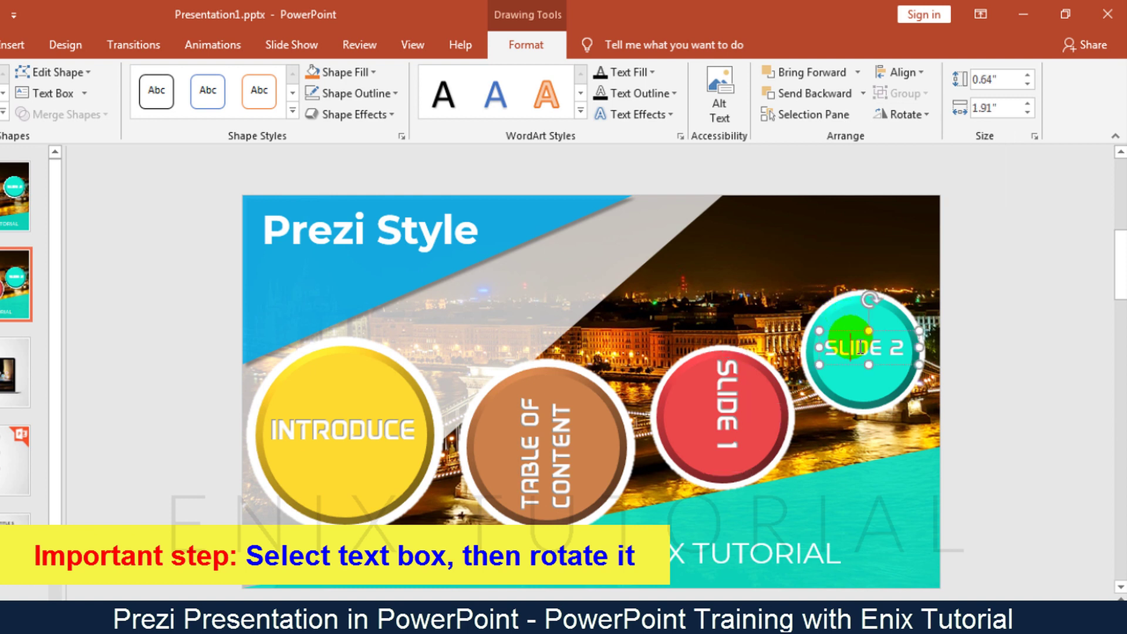
{"action": "left_click", "coordinate": [907, 120]}
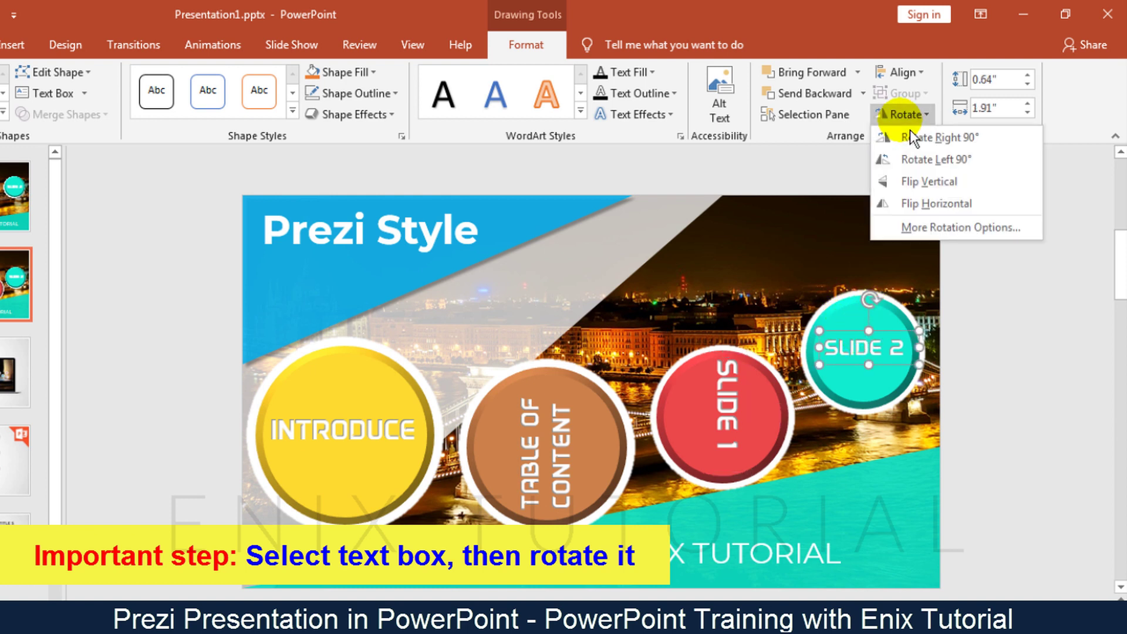
{"action": "left_click", "coordinate": [910, 186]}
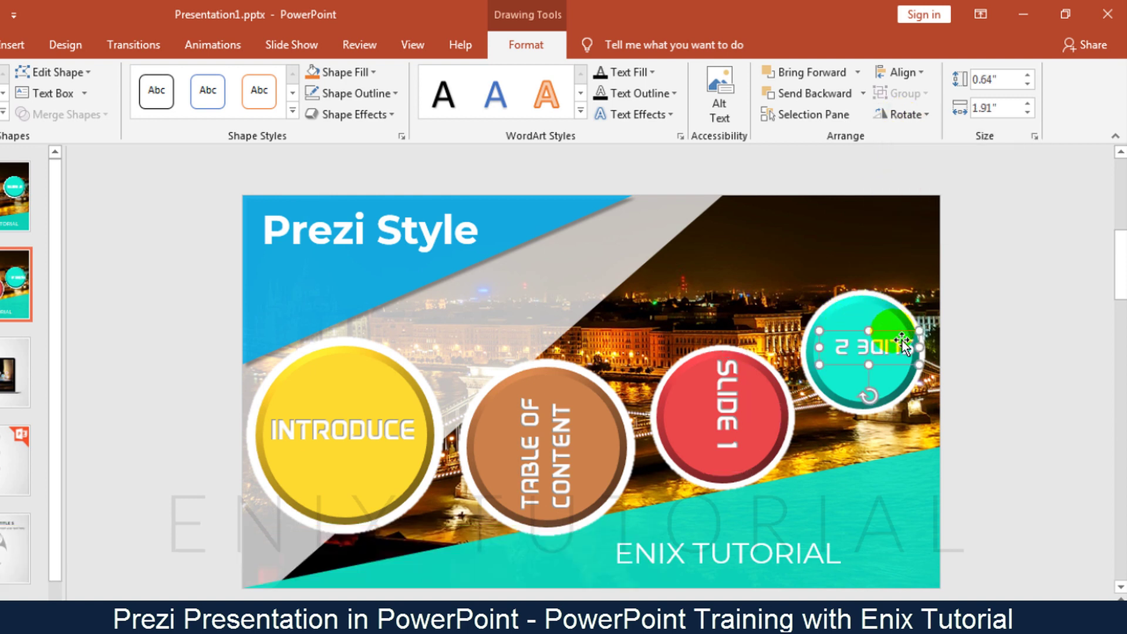
{"action": "left_click_drag", "start_coordinate": [901, 341], "coordinate": [892, 339]}
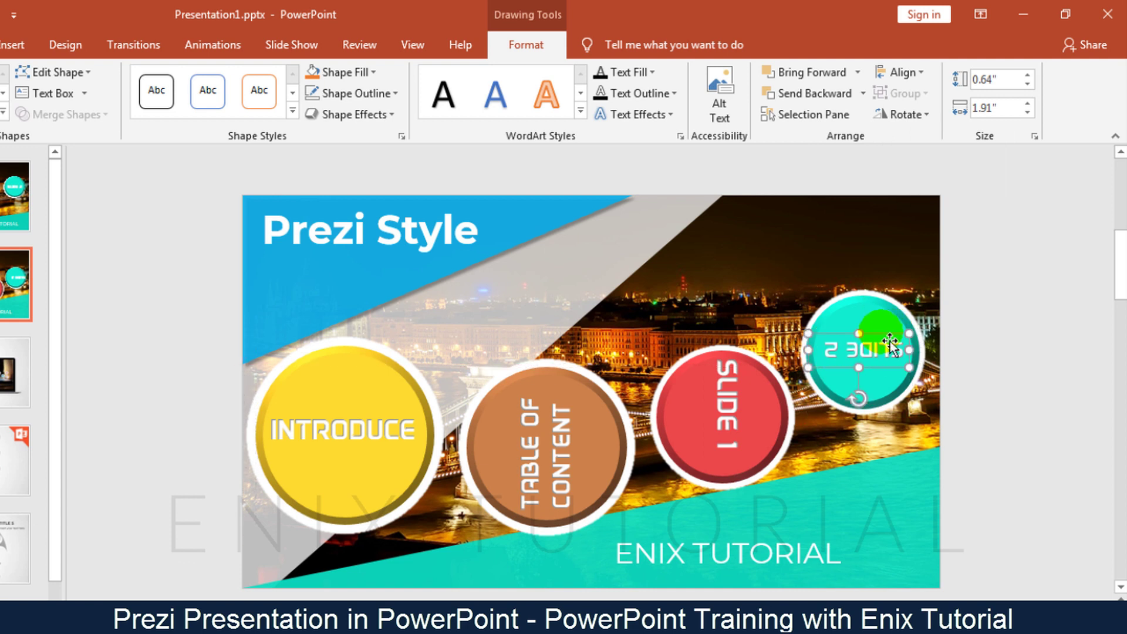
Reposition SLIDE 1 within the red circle and group the INTRODUCE circle with its text.
{"action": "left_click", "coordinate": [745, 411]}
{"action": "left_click_drag", "start_coordinate": [758, 411], "coordinate": [750, 416]}
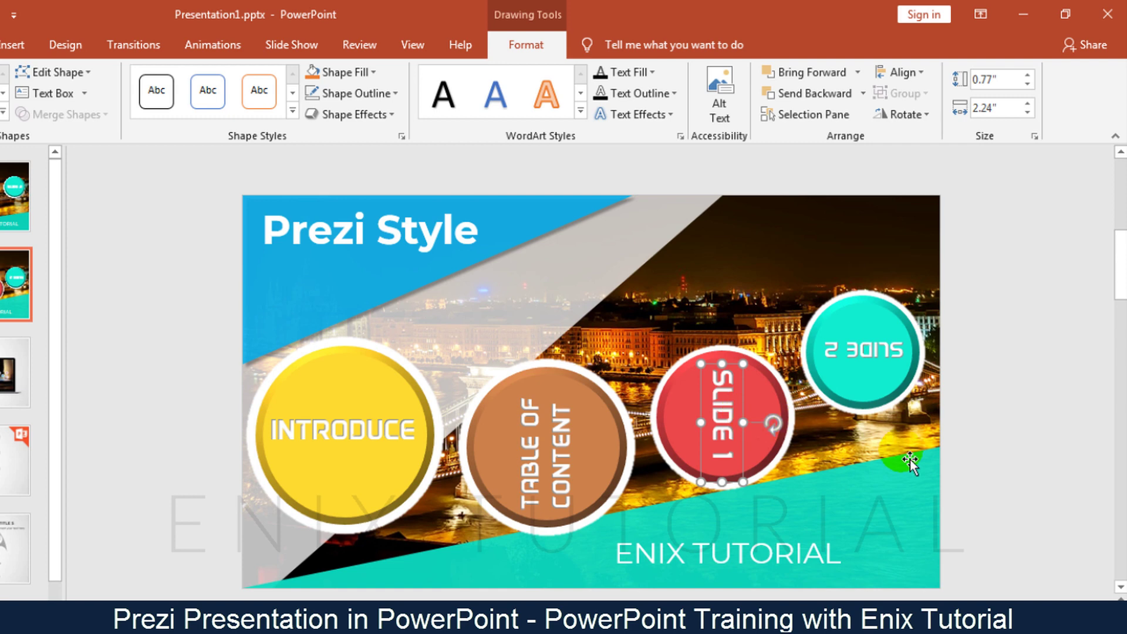
{"action": "left_click", "coordinate": [1014, 532]}
{"action": "mouse_move", "coordinate": [199, 285]}
{"action": "left_mouse_down"}
{"action": "mouse_move", "coordinate": [372, 398]}
{"action": "mouse_move", "coordinate": [484, 564]}
{"action": "left_mouse_up"}
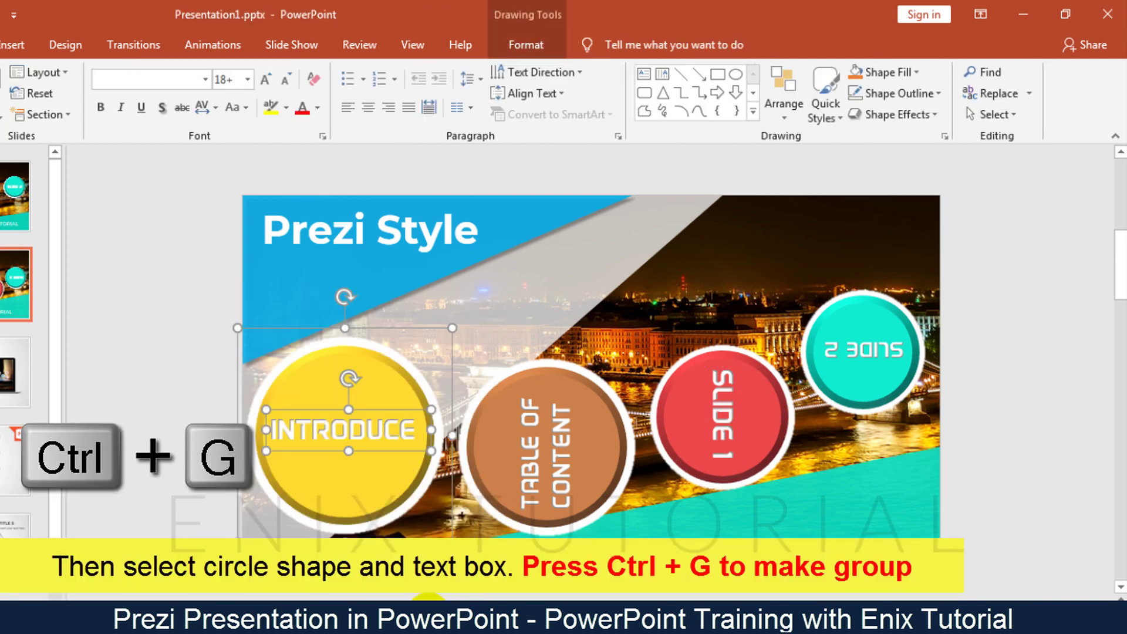
{"action": "key", "text": "ctrl+g"}
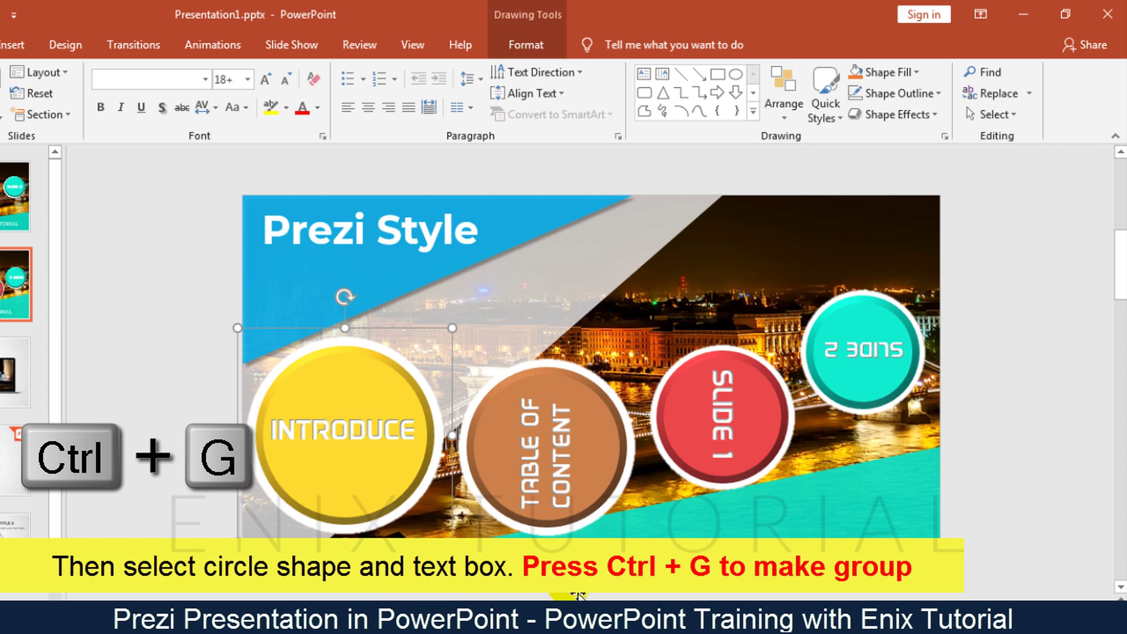